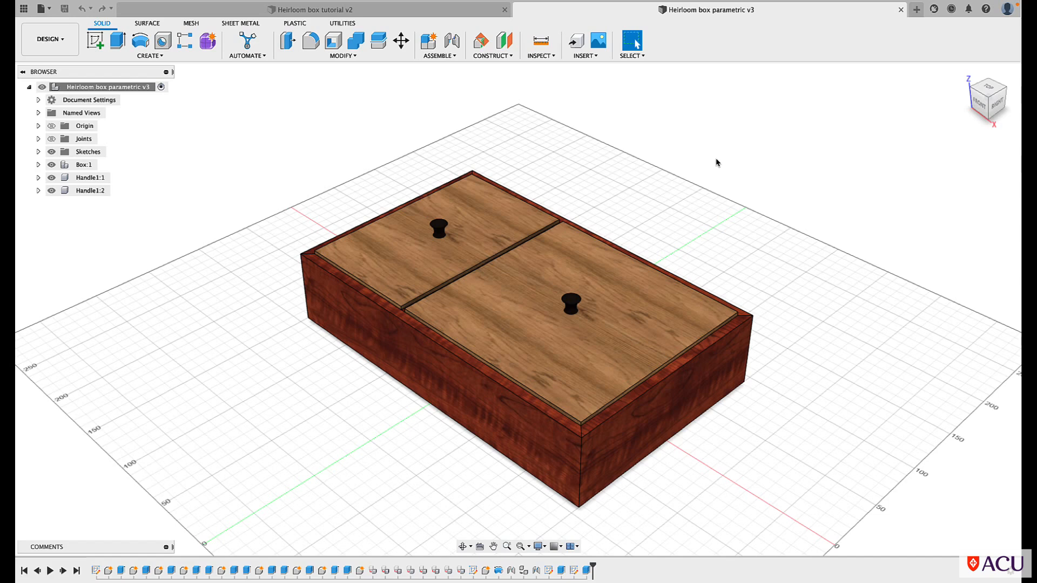
Switch to the Heirloom box tutorial v2 design and create an internal standard component named Box
click(416, 9)
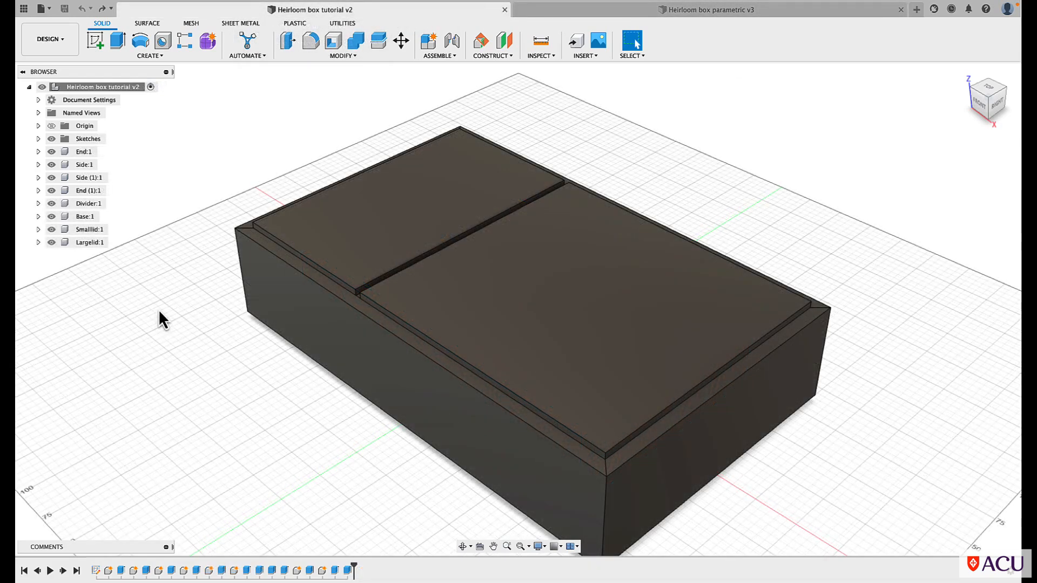
click(149, 56)
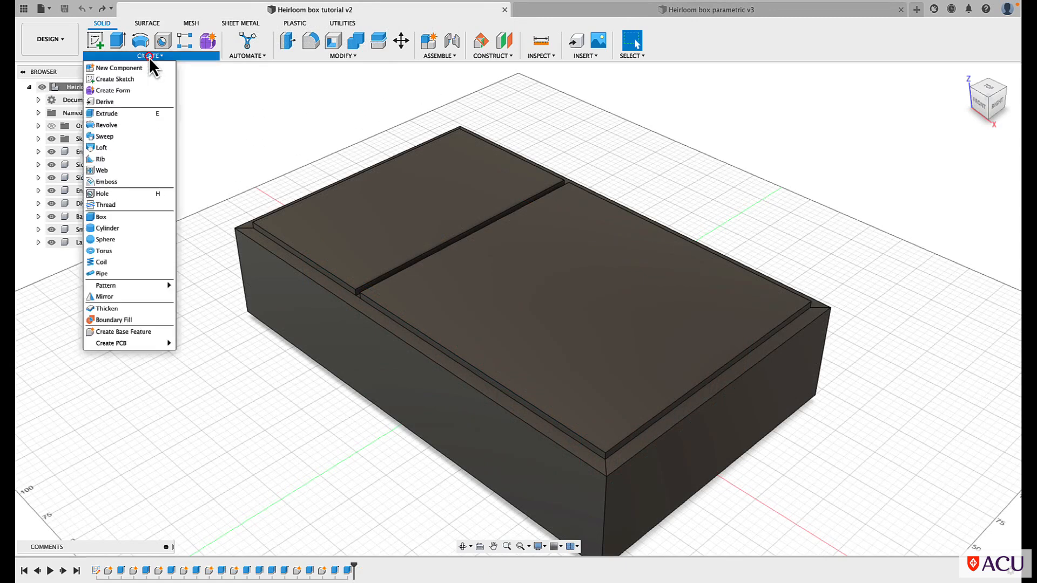
click(142, 68)
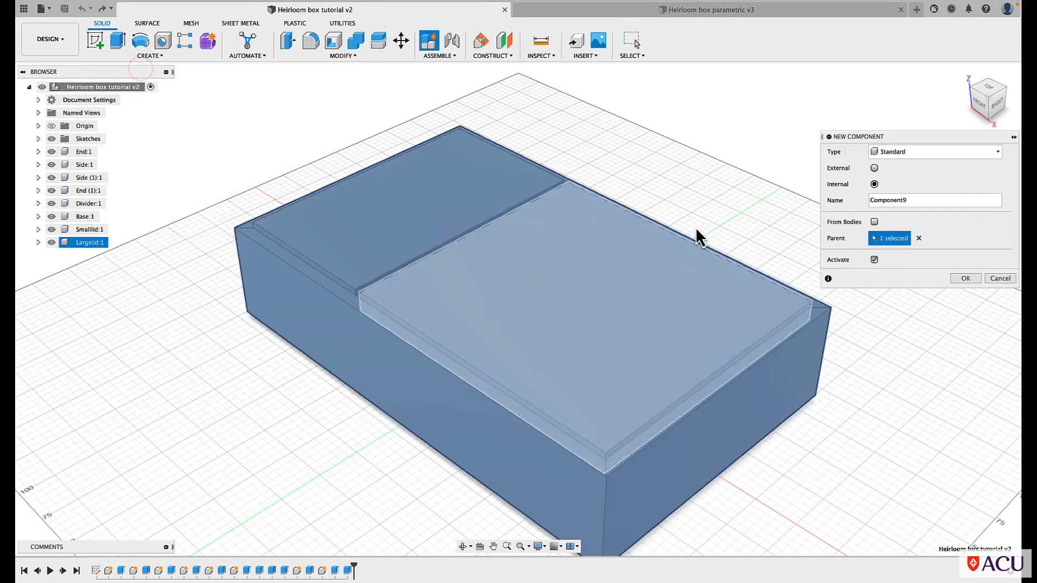
double_click(908, 200)
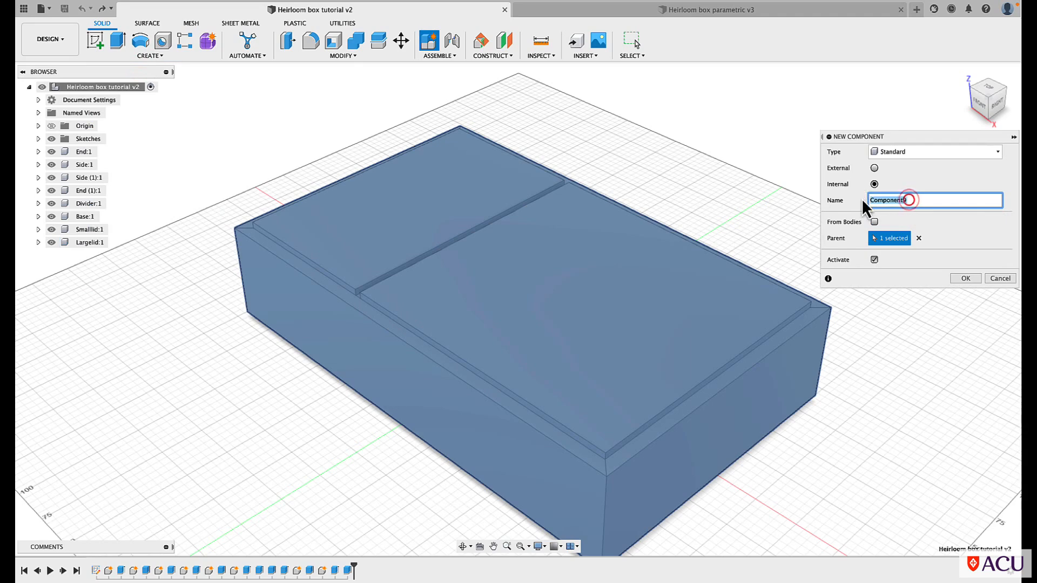
text(Box)
click(965, 278)
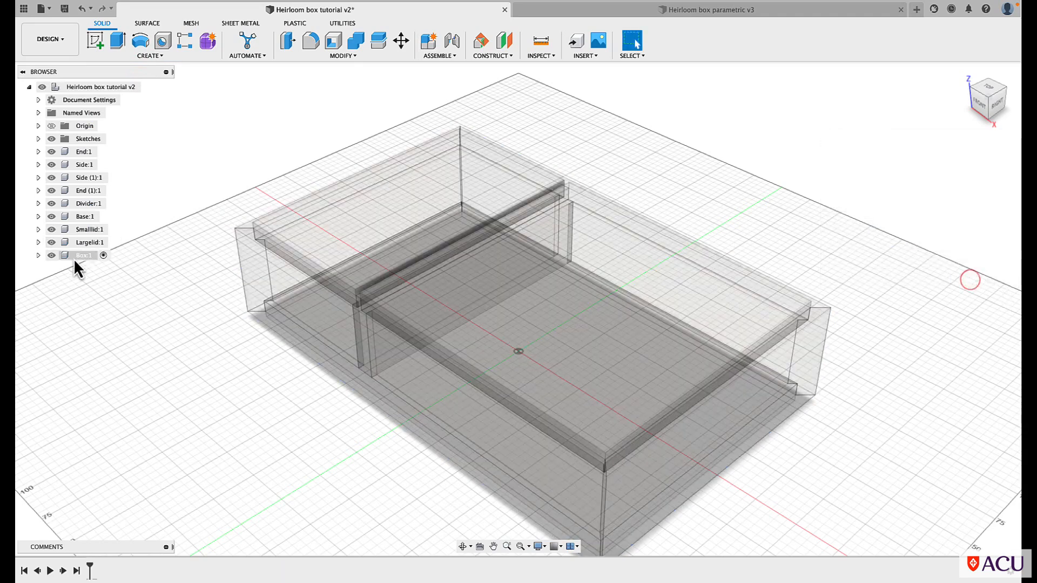
Move the End, Side, Side (1), End (1), Divider and Base components into the Box component
click(81, 152)
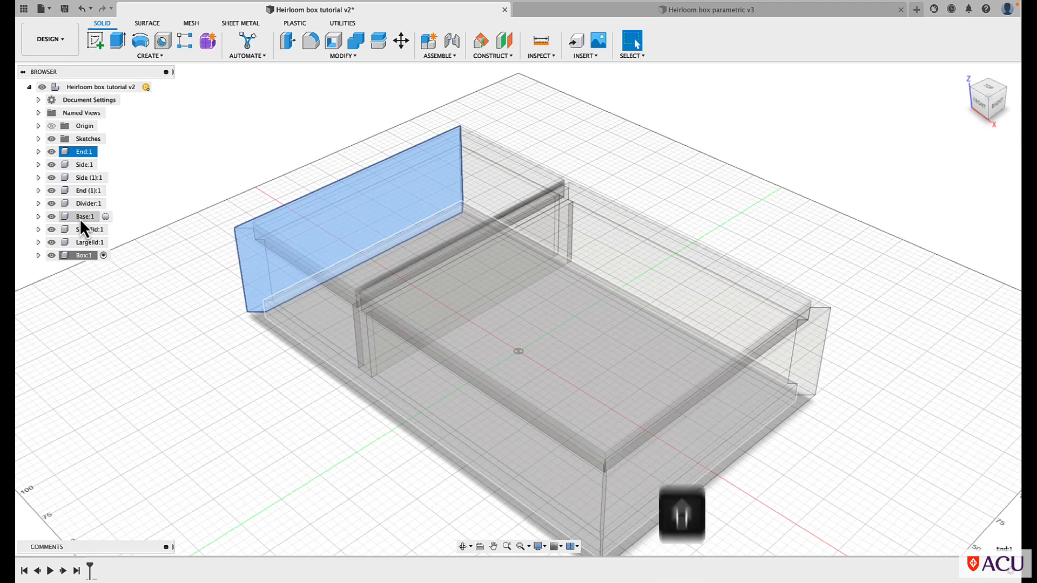
shift+click(80, 218)
drag(78, 152, 80, 257)
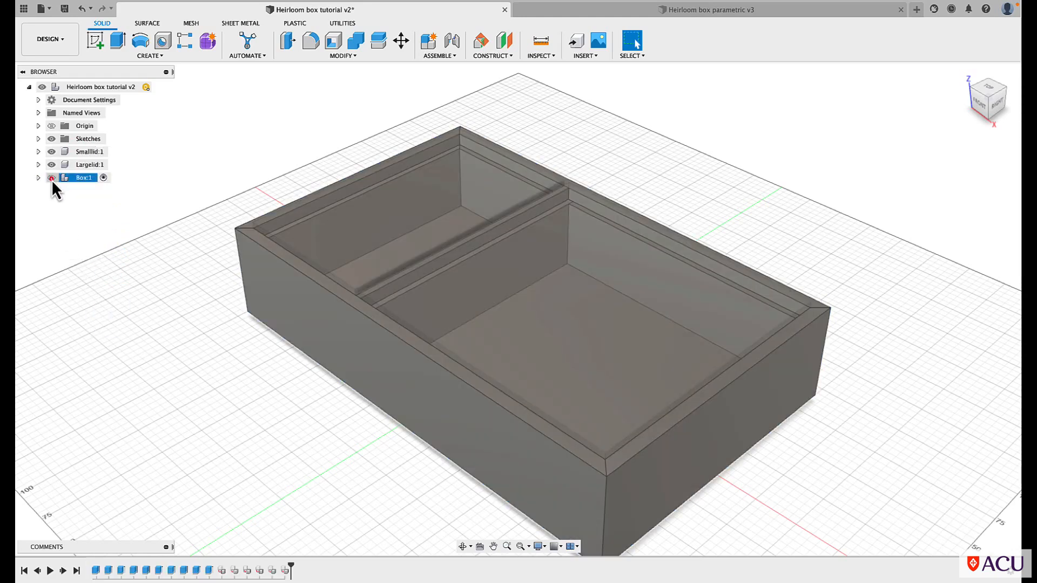
Toggle the Box component's visibility to check its contents, leaving it hidden so only the two lids remain
click(52, 178)
click(51, 178)
click(51, 178)
click(51, 179)
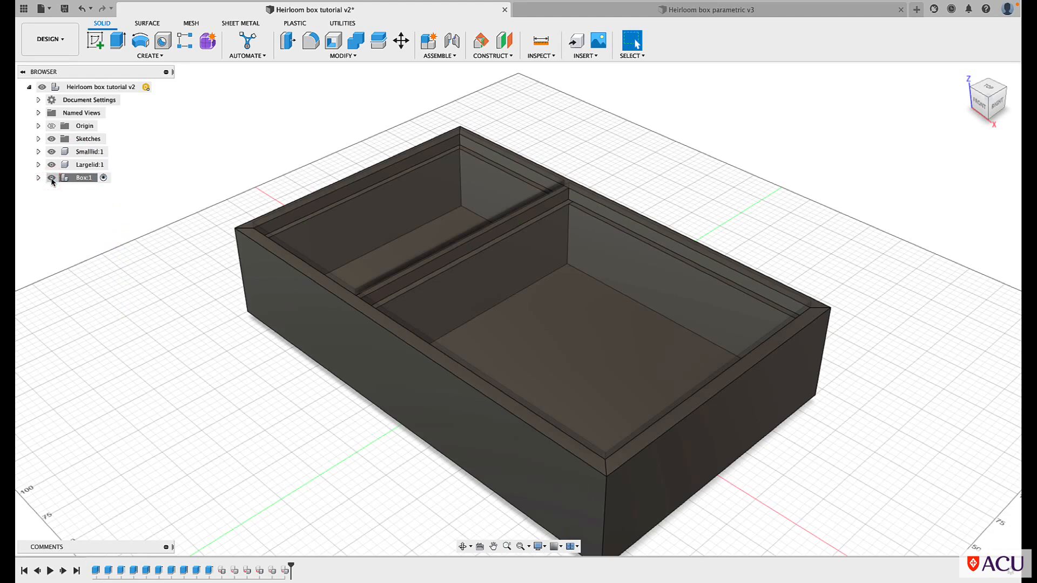
click(51, 178)
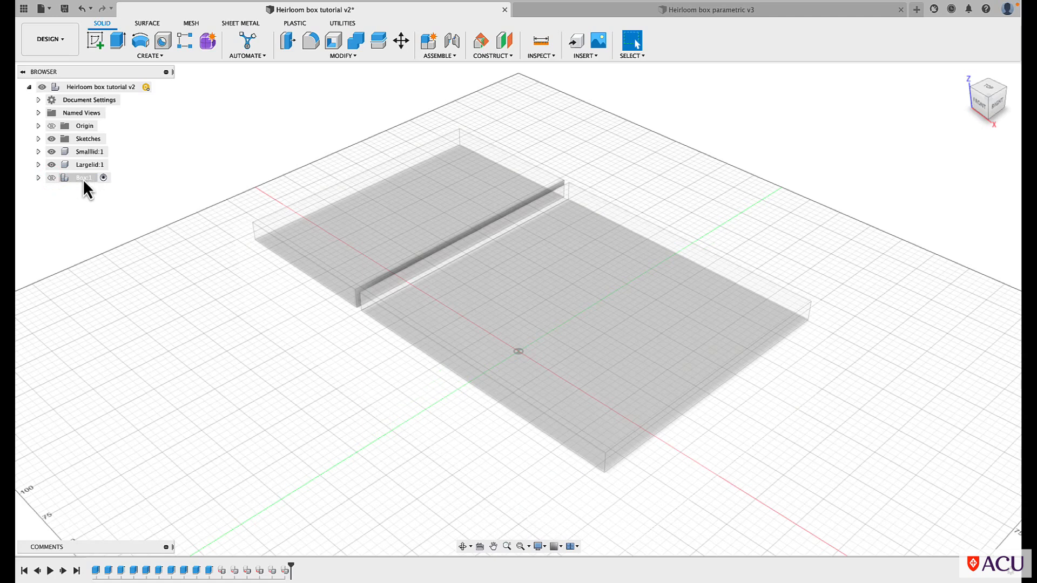
Activate the top-level Heirloom box component and clear the selection
click(73, 178)
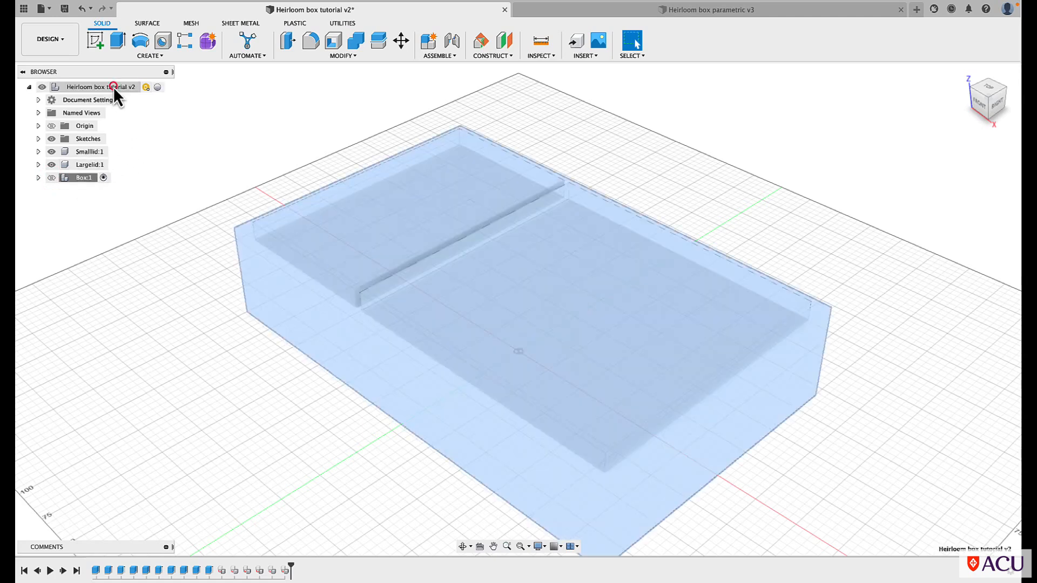
click(112, 86)
click(158, 87)
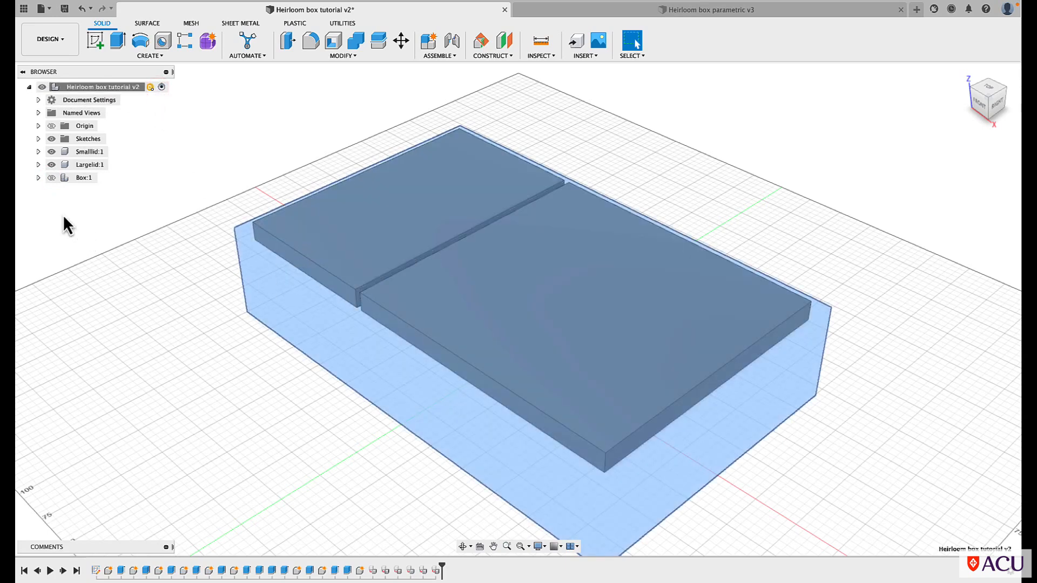
click(209, 132)
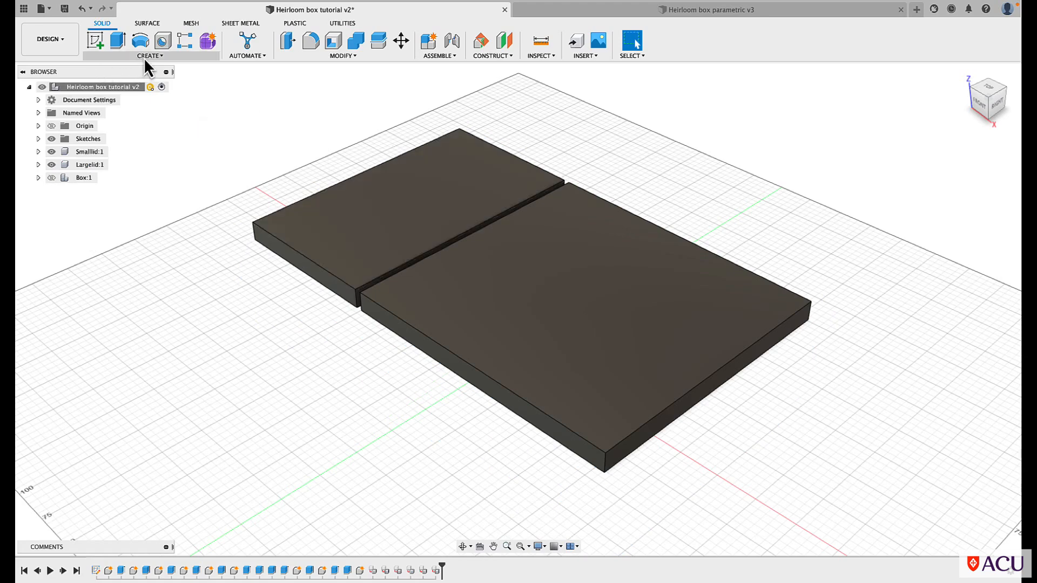
Sketch a 6 mm diameter circle at the centre of the small lid's top face and finish the sketch
click(95, 41)
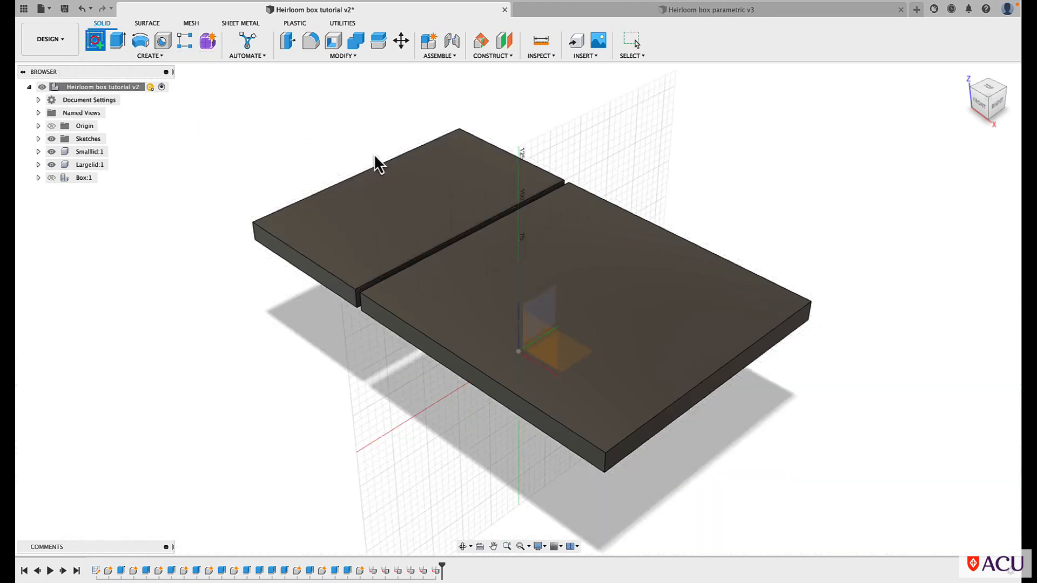
click(417, 184)
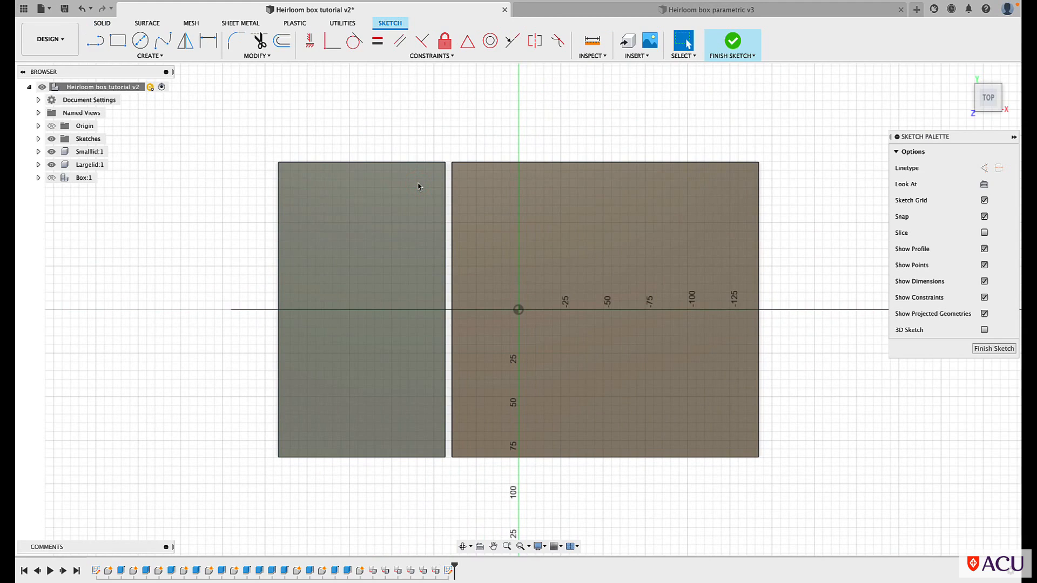
key(c)
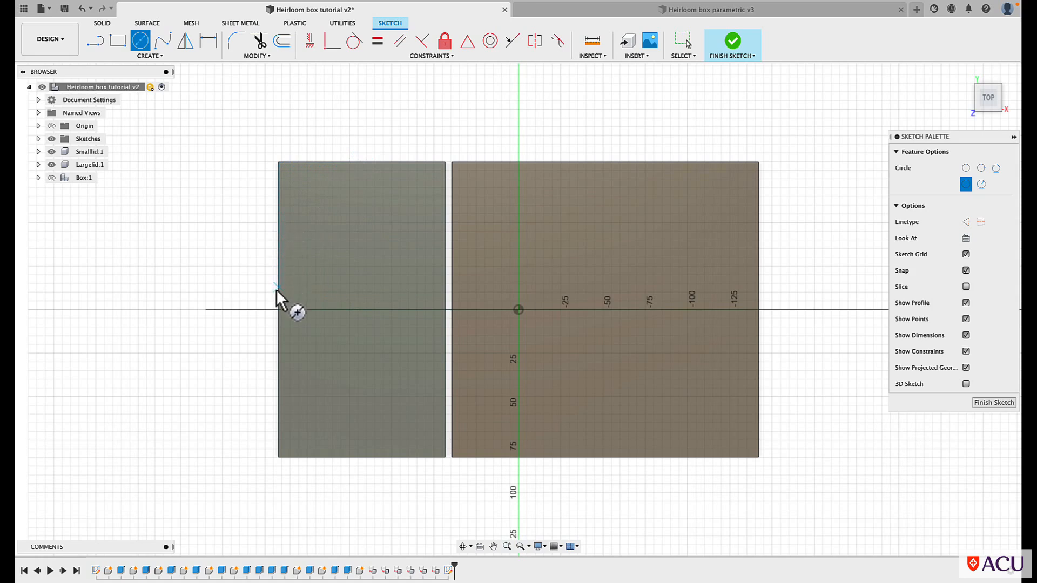
click(361, 309)
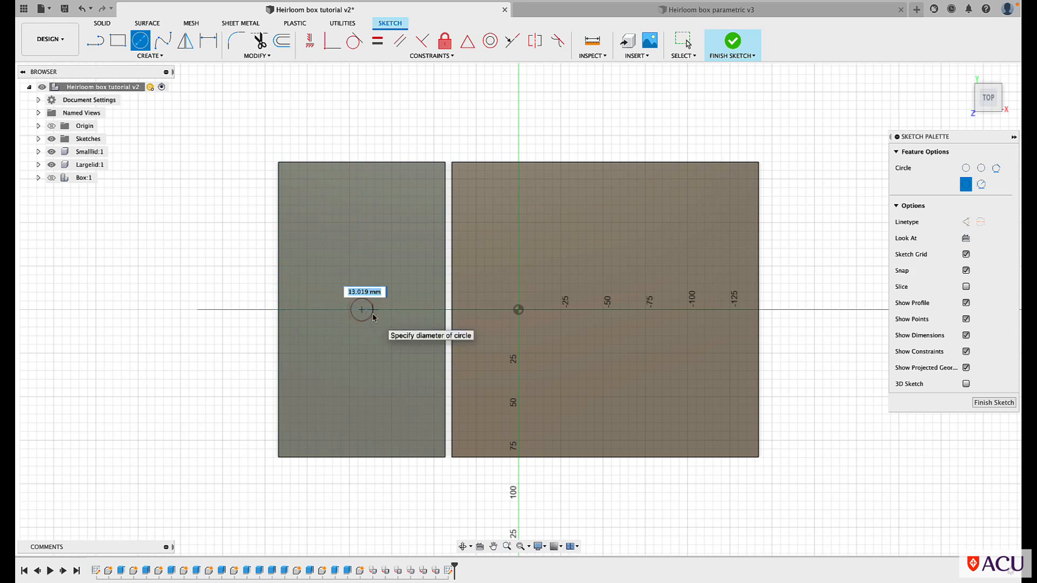
text(6)
key(Return)
key(Escape)
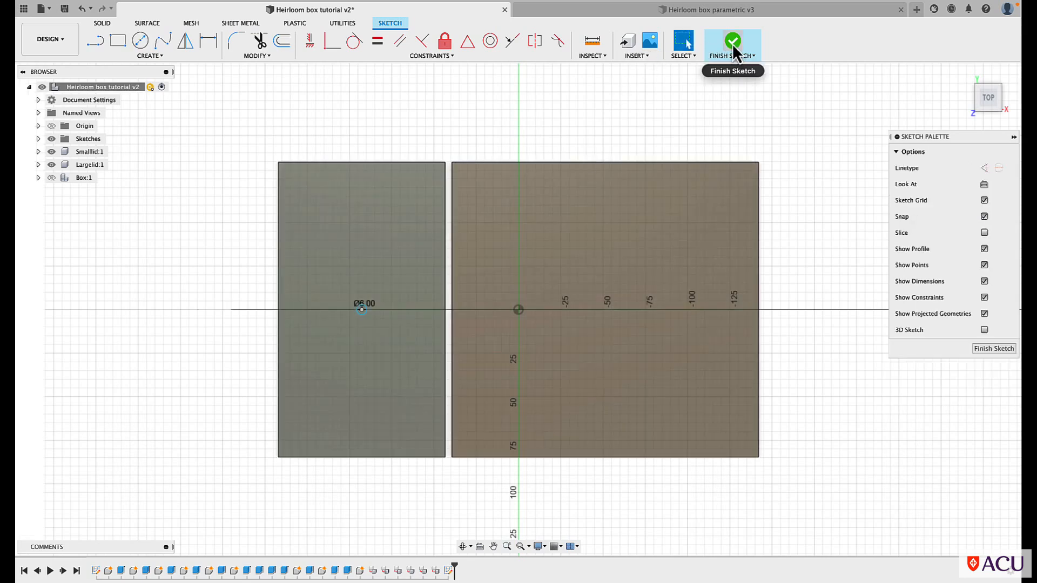
click(732, 44)
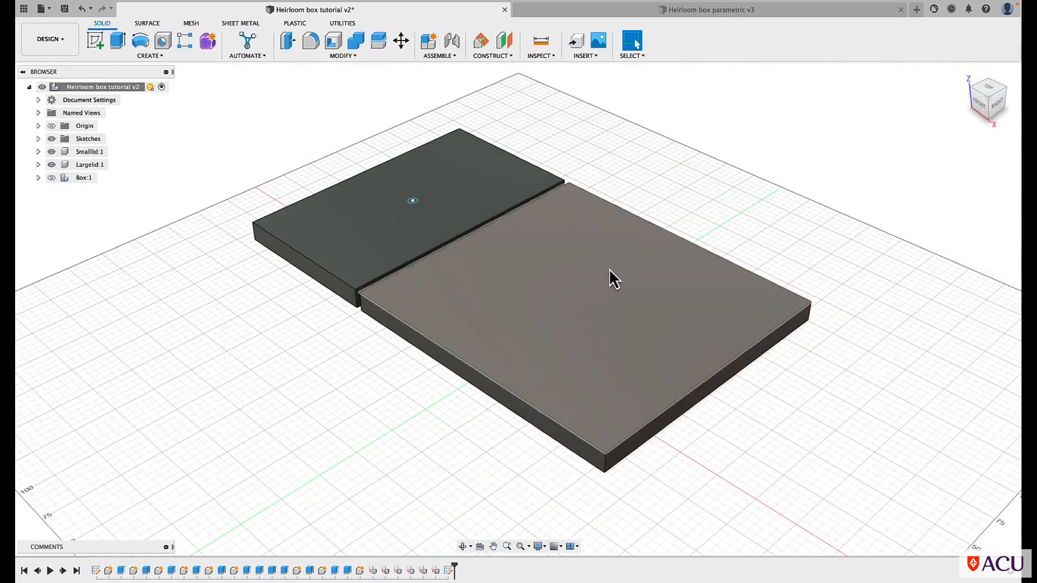
Sketch a 6 mm diameter circle at the centre of the large lid's top face and finish the sketch
click(94, 43)
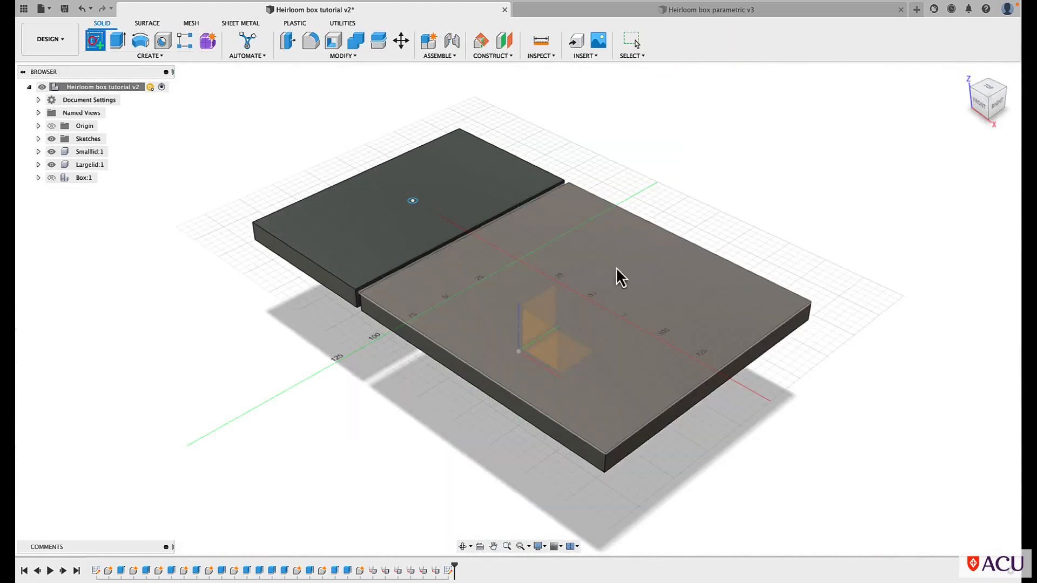
click(620, 295)
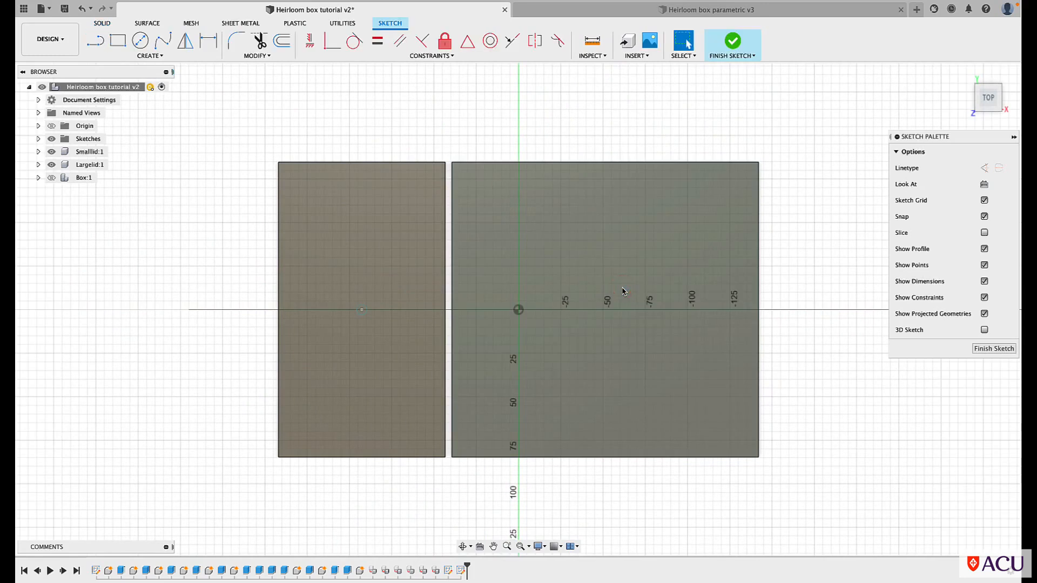
key(c)
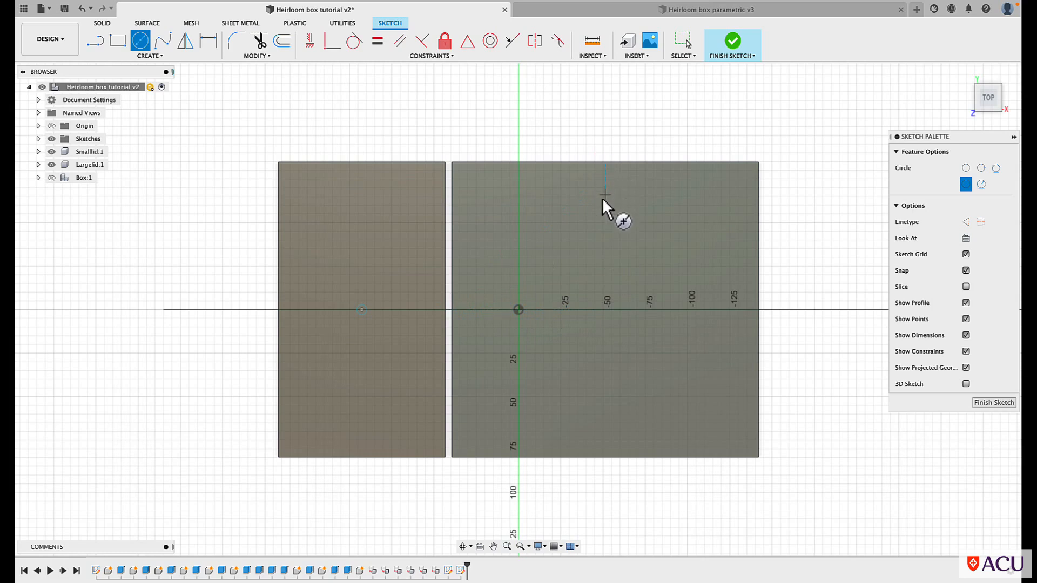
click(605, 310)
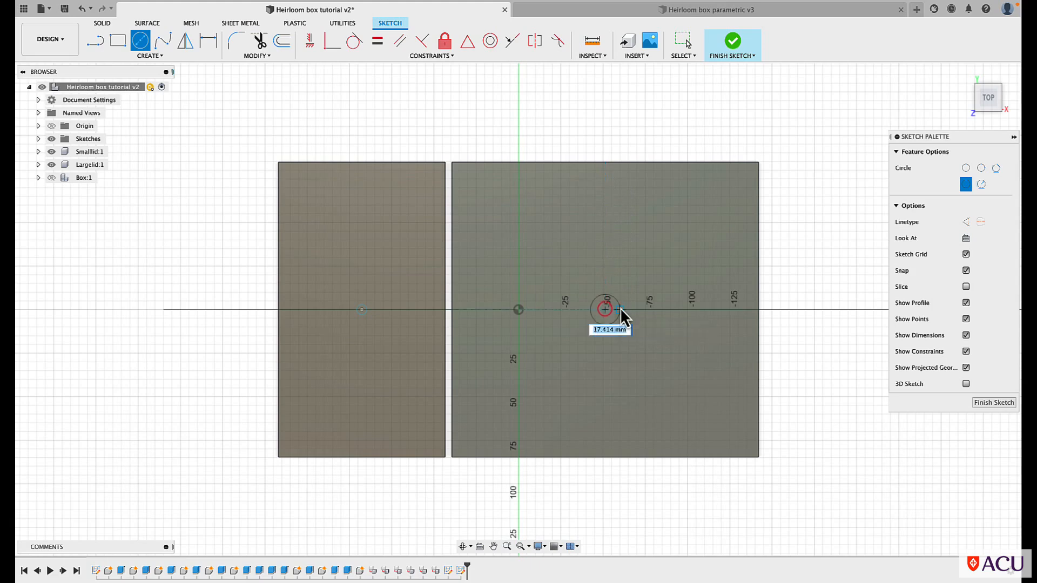
text(6)
key(Return)
key(Escape)
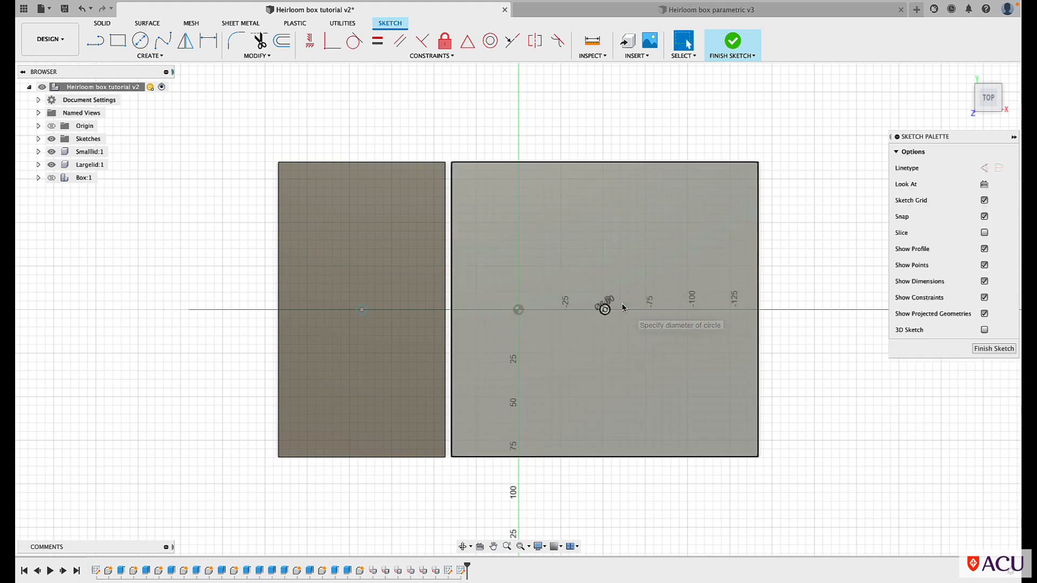
click(993, 348)
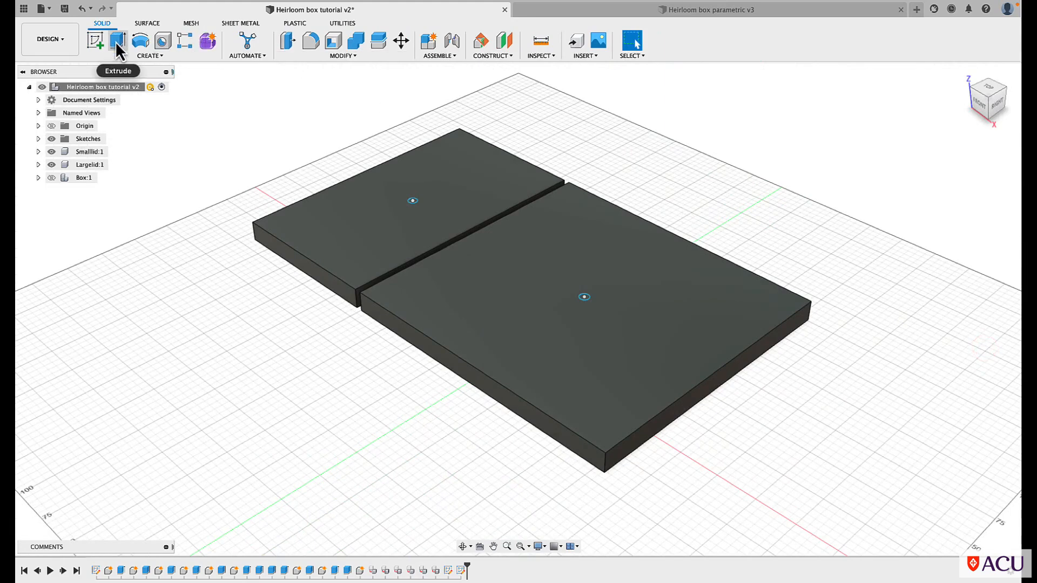
Extrude both lid circles as a cut with a distance of -MaterialThickness / 2 to make the handle holes
click(117, 42)
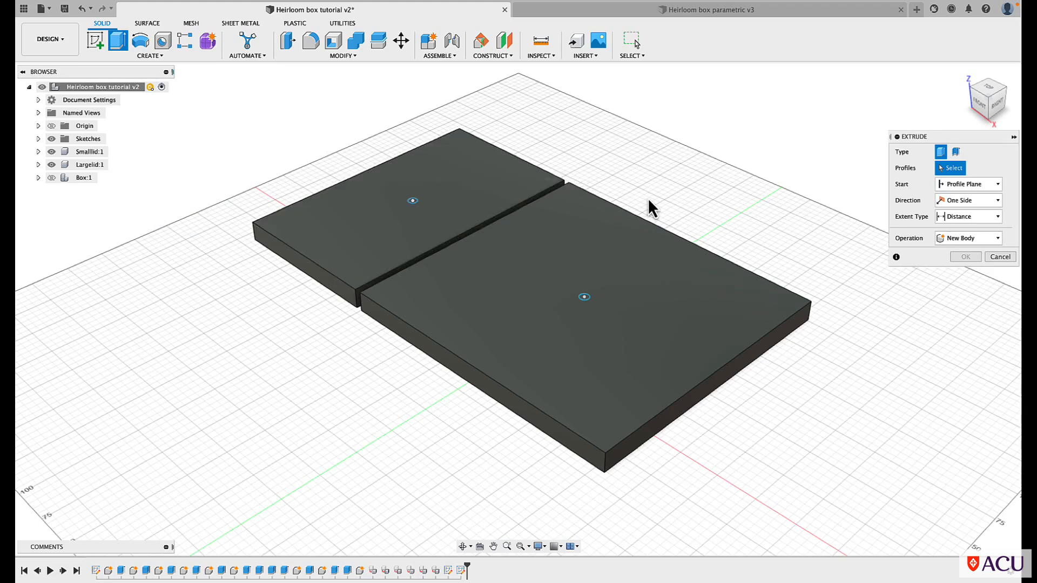
click(412, 202)
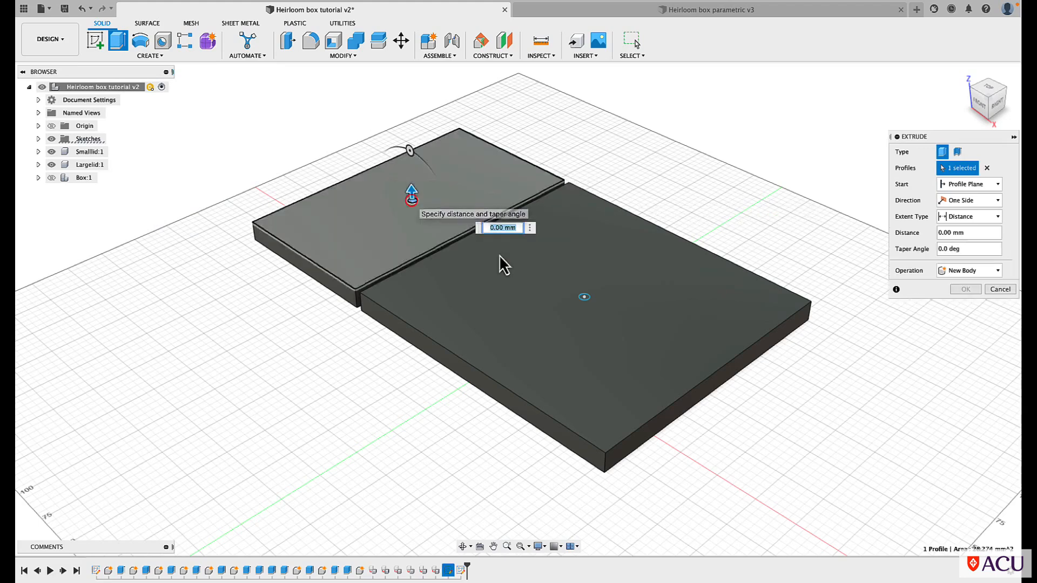
click(585, 297)
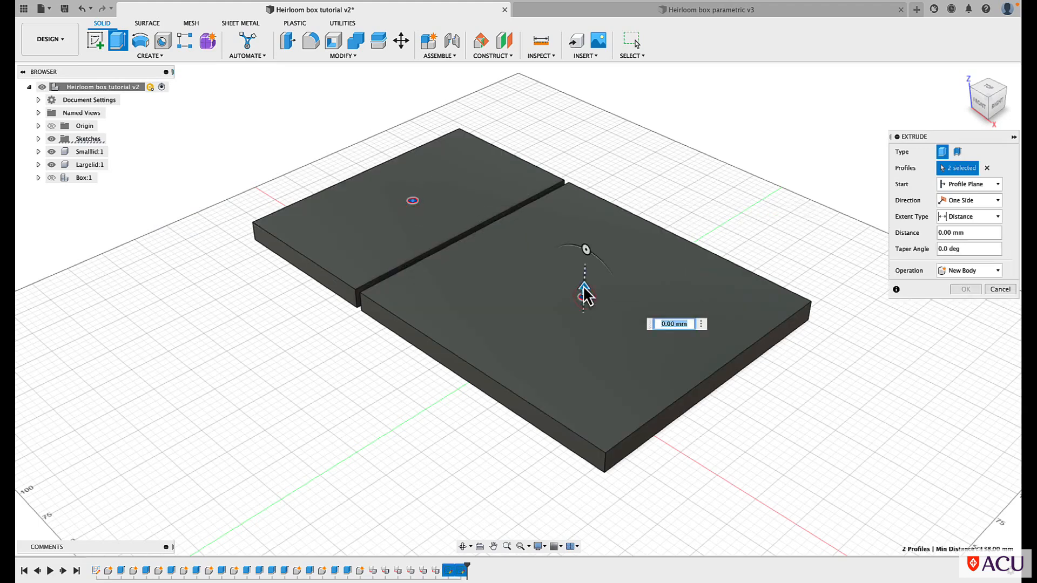
text(-5)
key(Return)
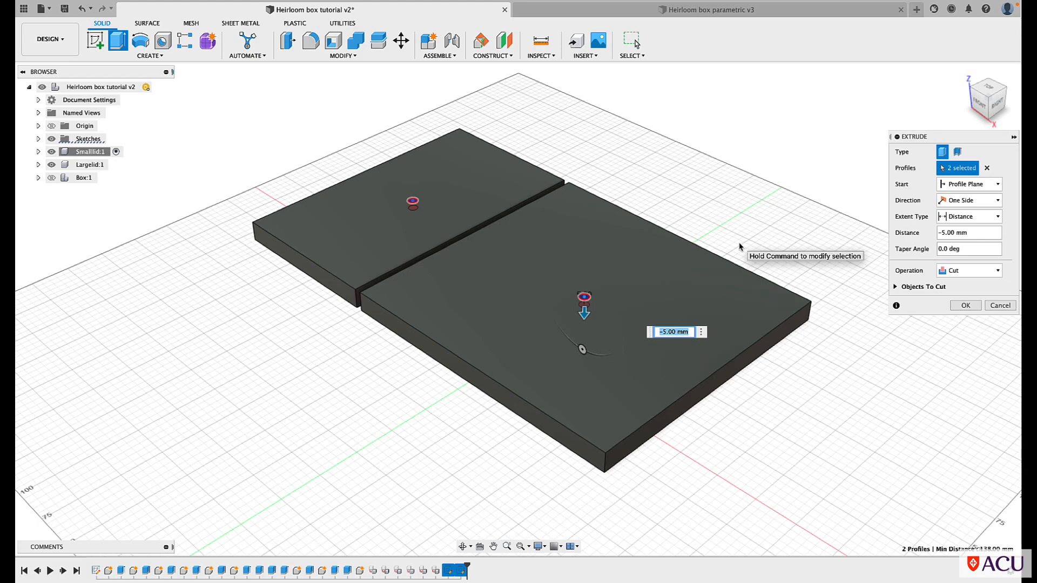
text(-ma)
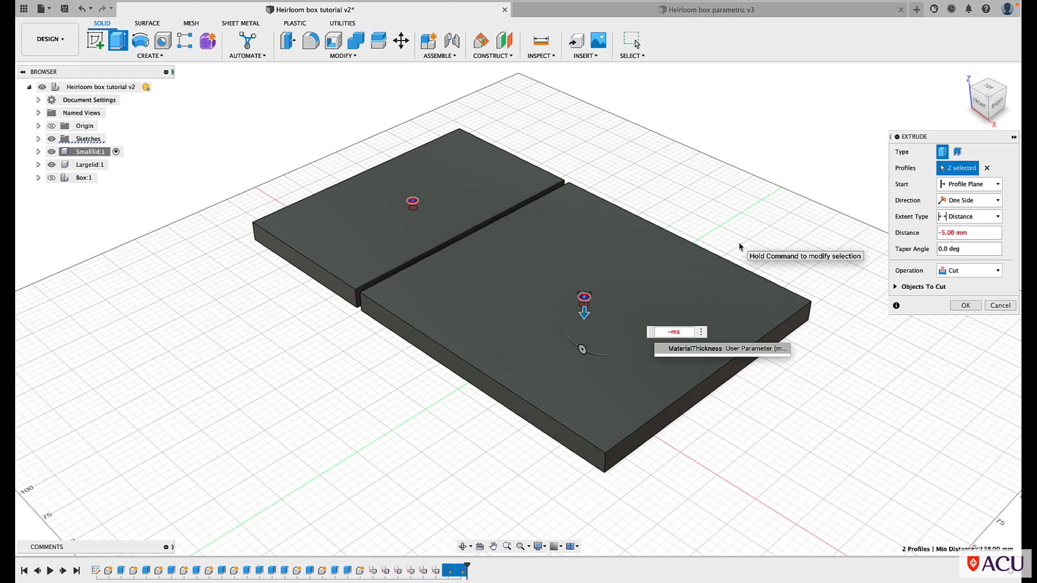
click(692, 351)
text(/2)
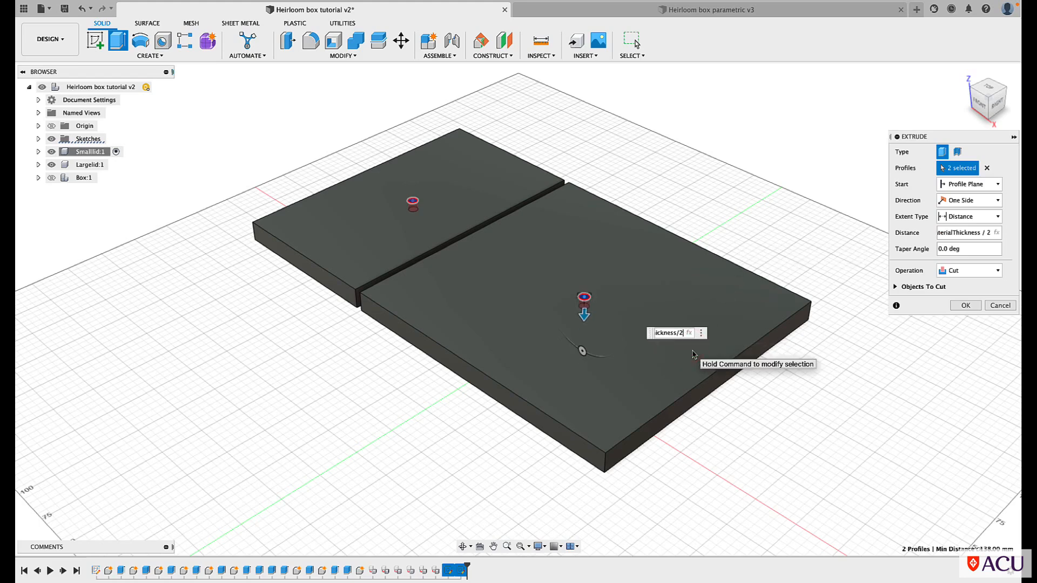
click(966, 306)
click(965, 306)
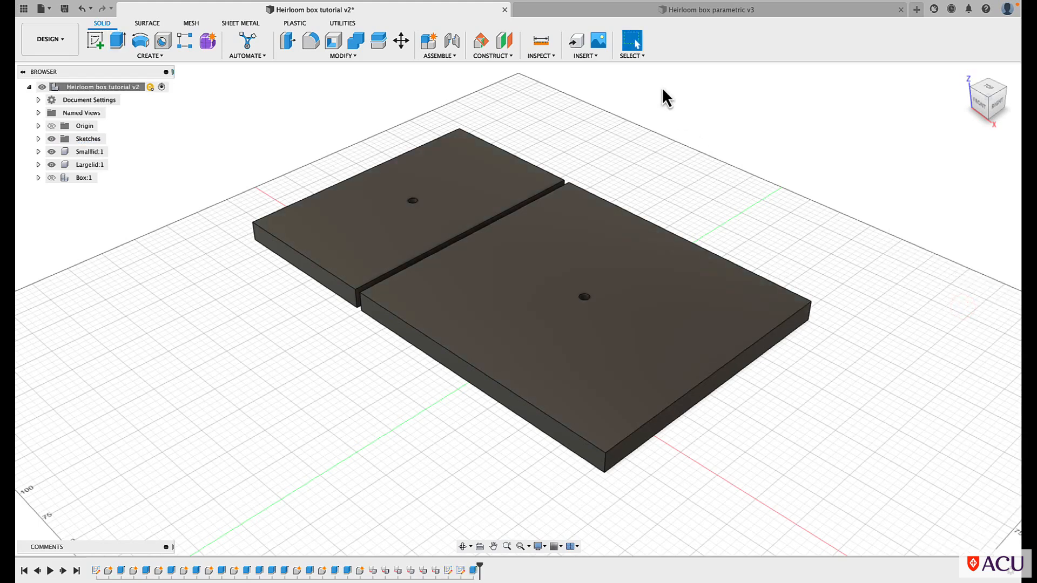
Hide the large lid and small lid components
click(51, 168)
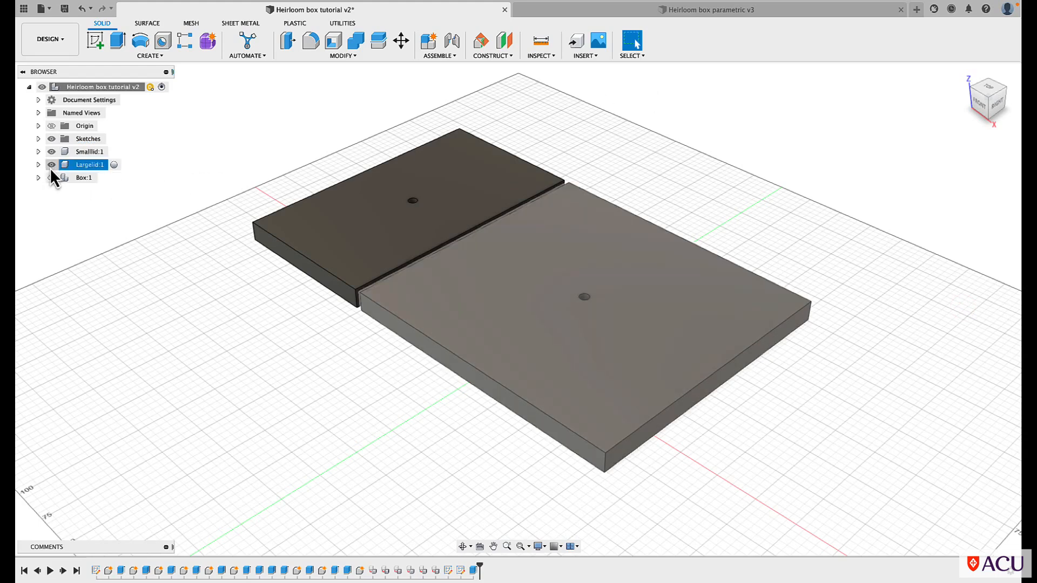
click(51, 165)
click(51, 153)
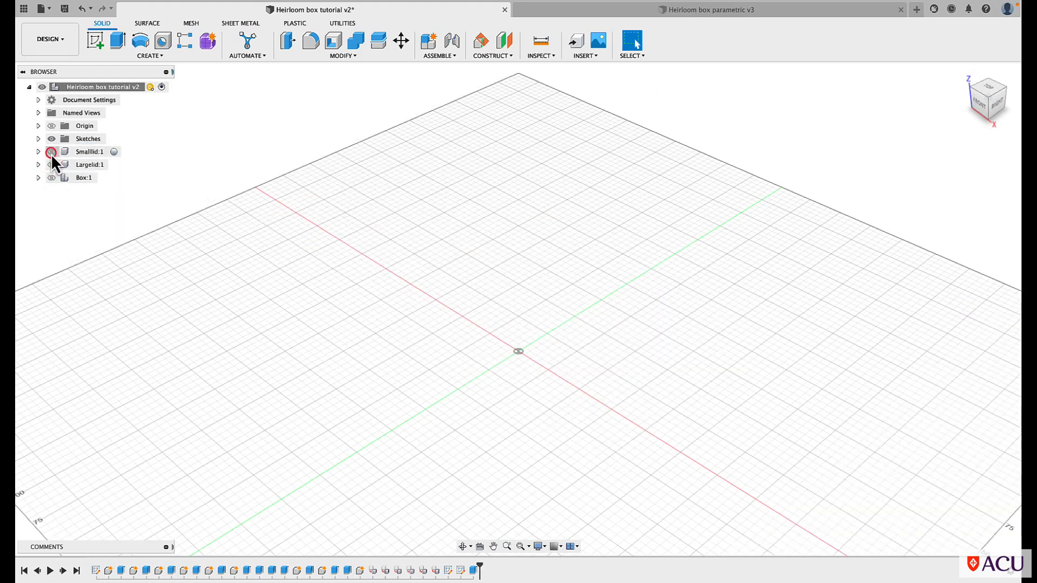
Start a sketch on the front origin plane and draw a vertical construction line 75 mm upward from the origin
click(97, 42)
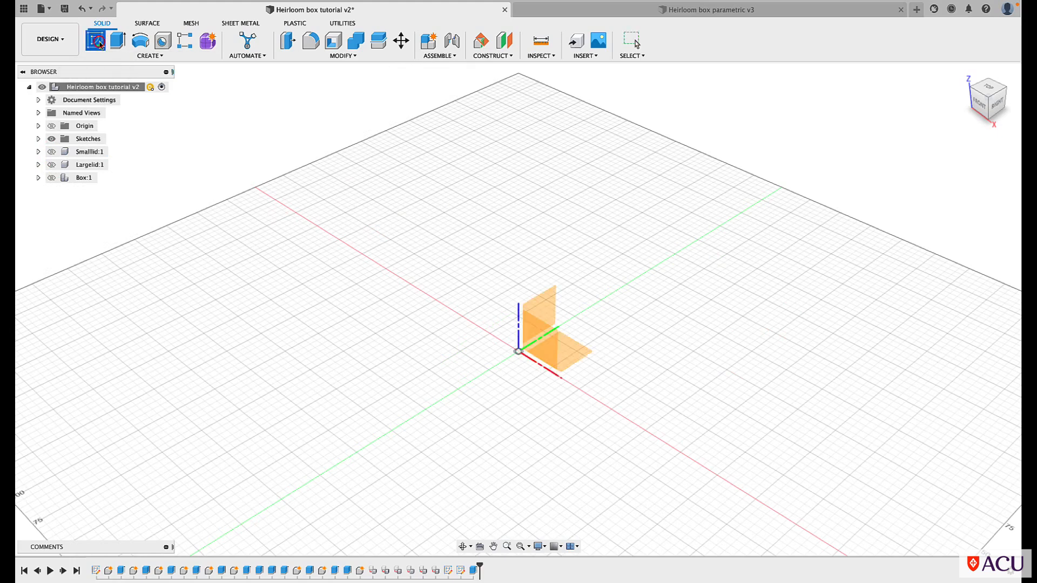
click(537, 340)
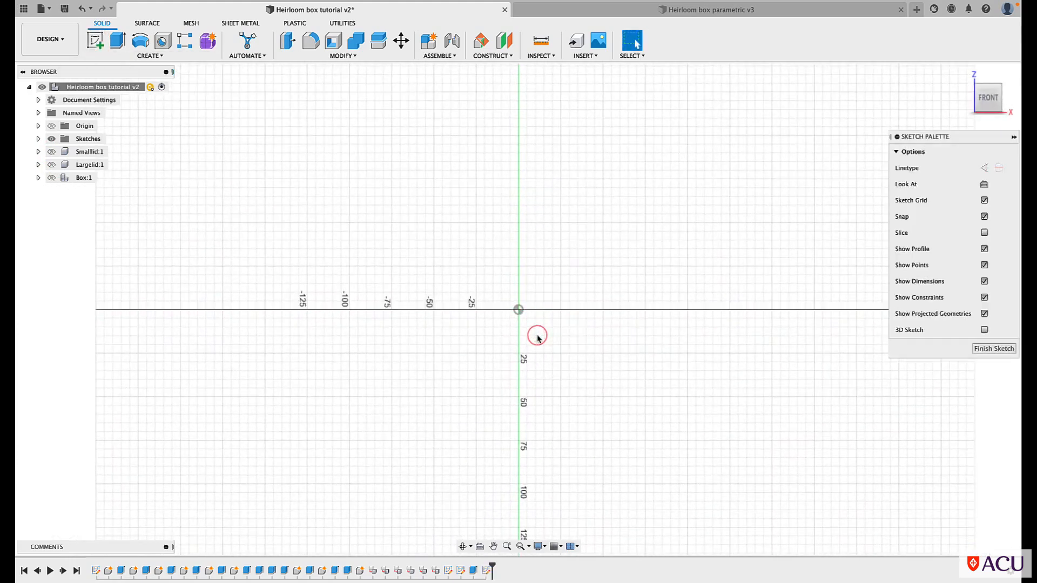
key(l)
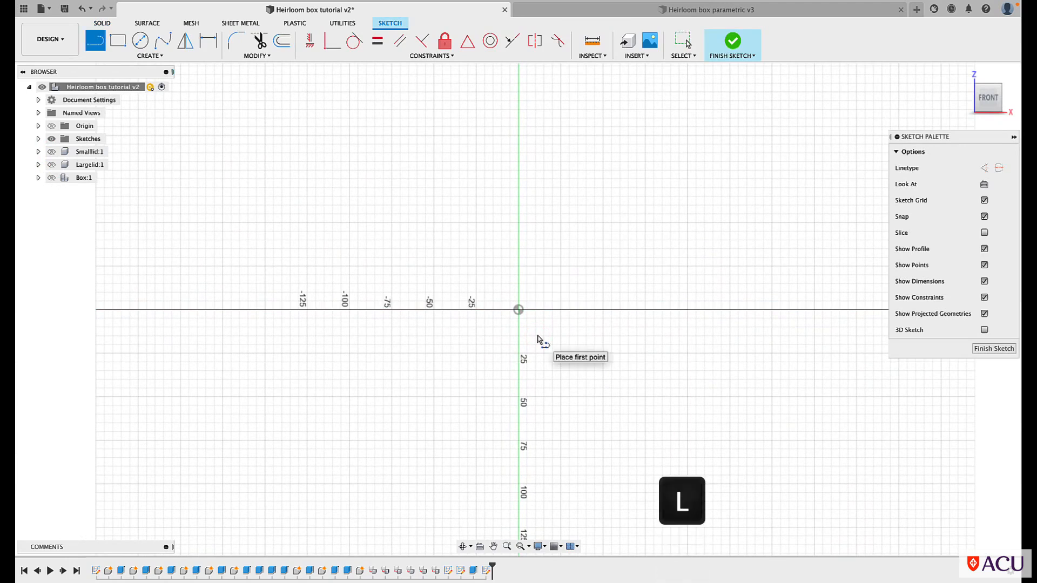
click(984, 168)
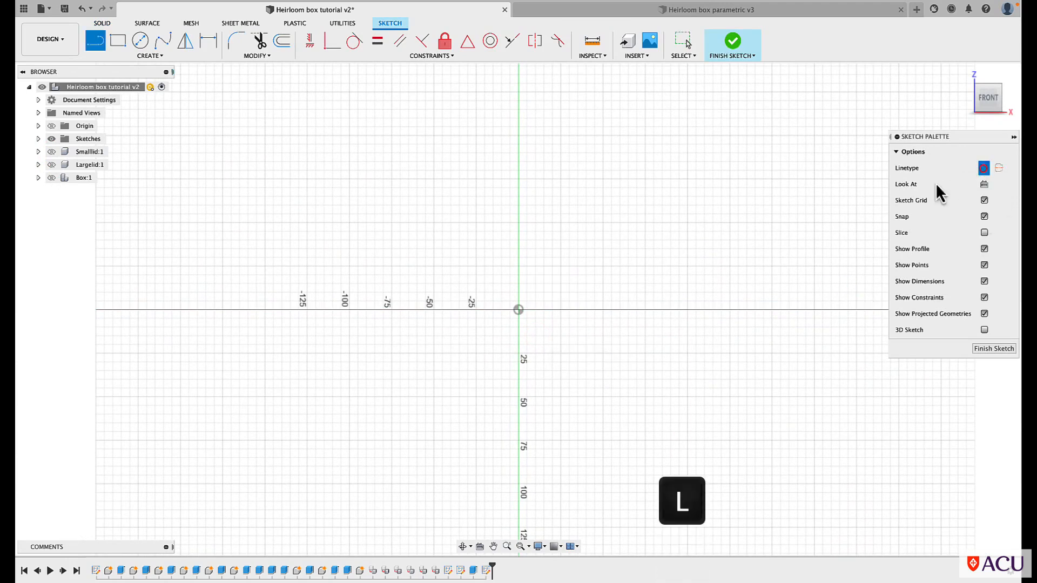
click(519, 309)
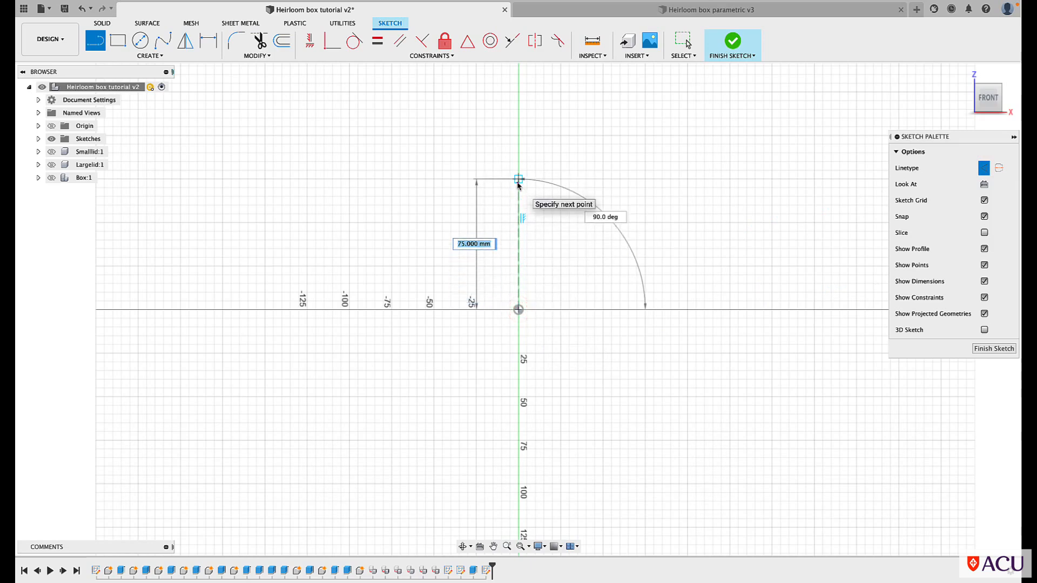
click(517, 182)
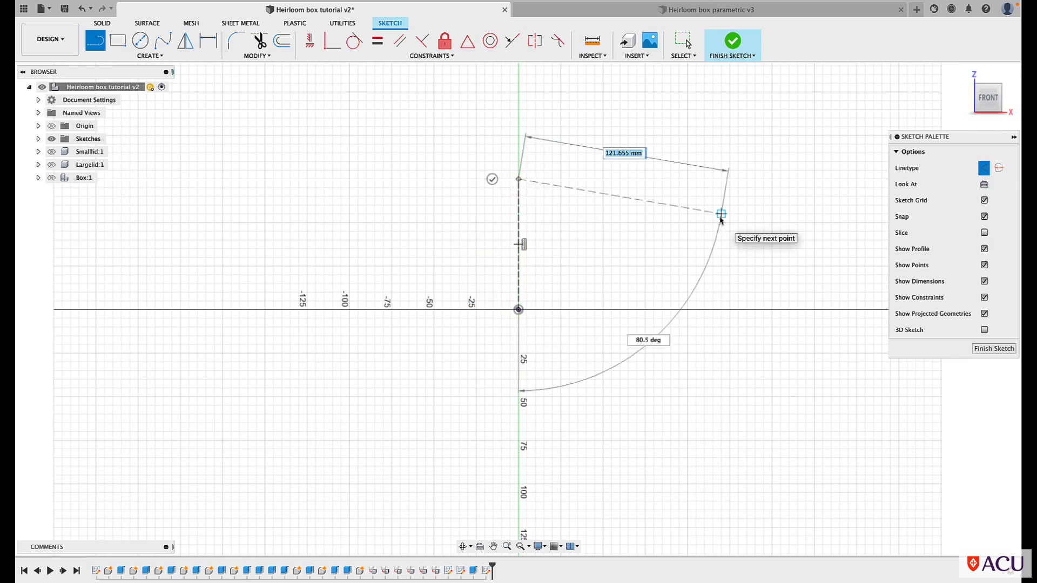
key(Escape)
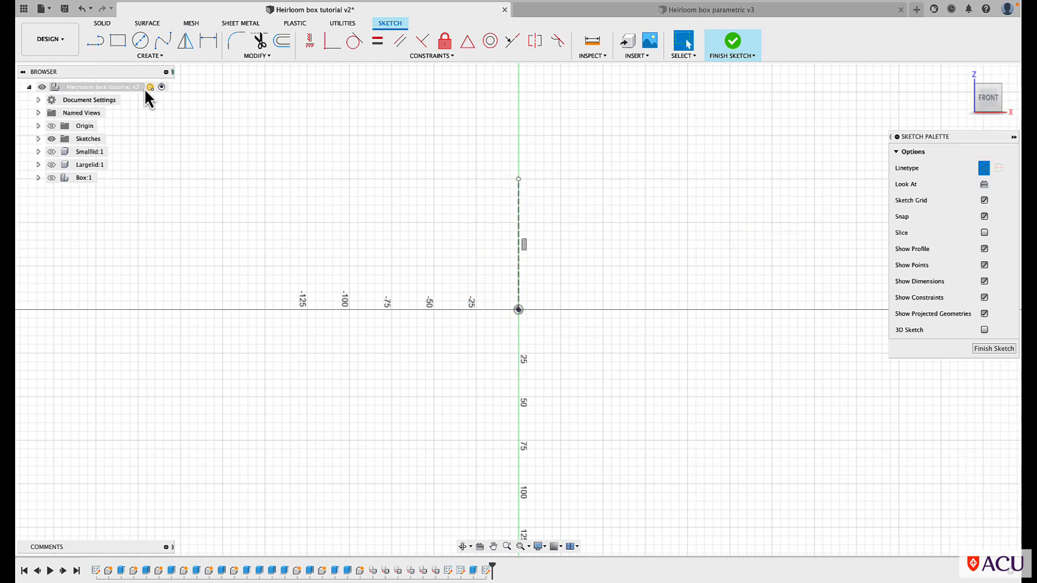
Draw a horizontal solid line about 3 mm long from the origin along the red axis as the handle peg's base
key(l)
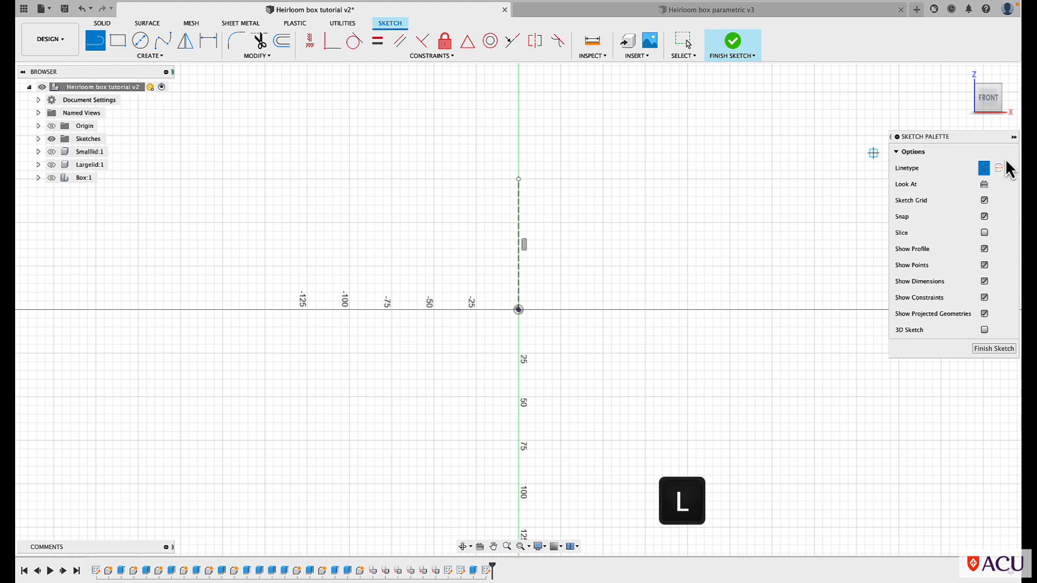
click(983, 170)
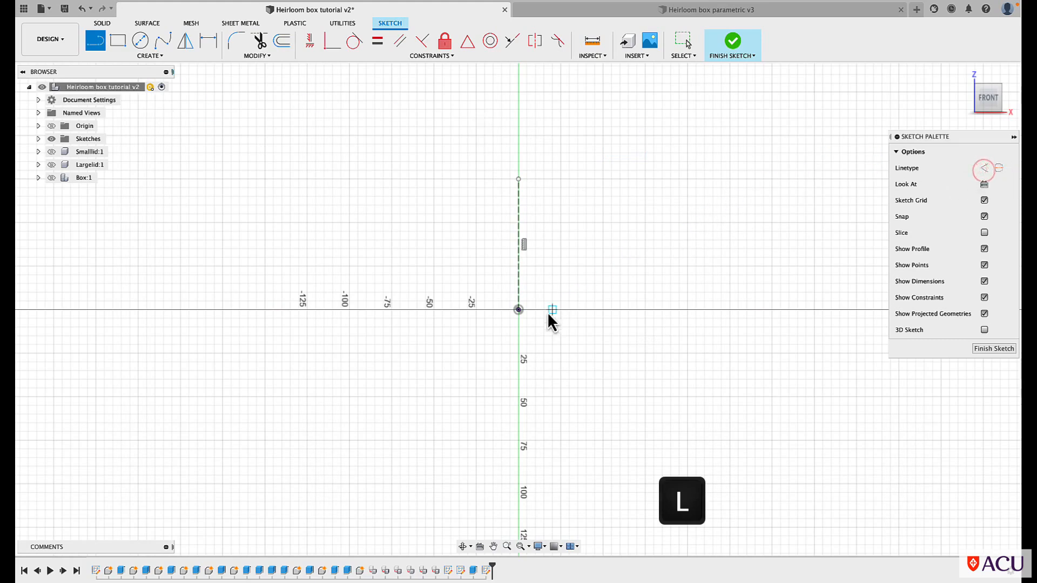
scroll(501, 336, up, 2)
scroll(501, 336, up, 2)
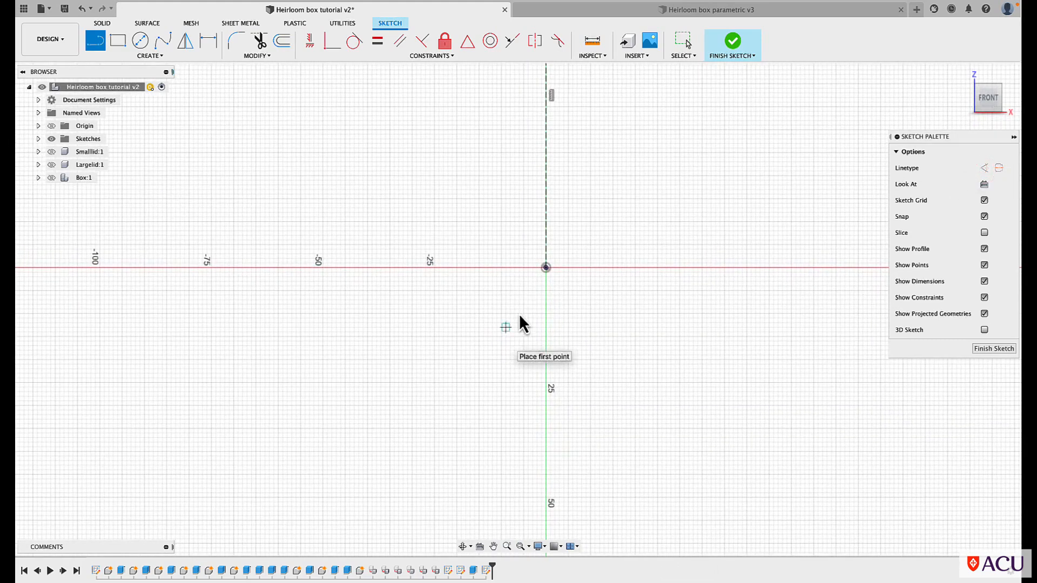
scroll(547, 278, up, 1)
scroll(552, 277, up, 2)
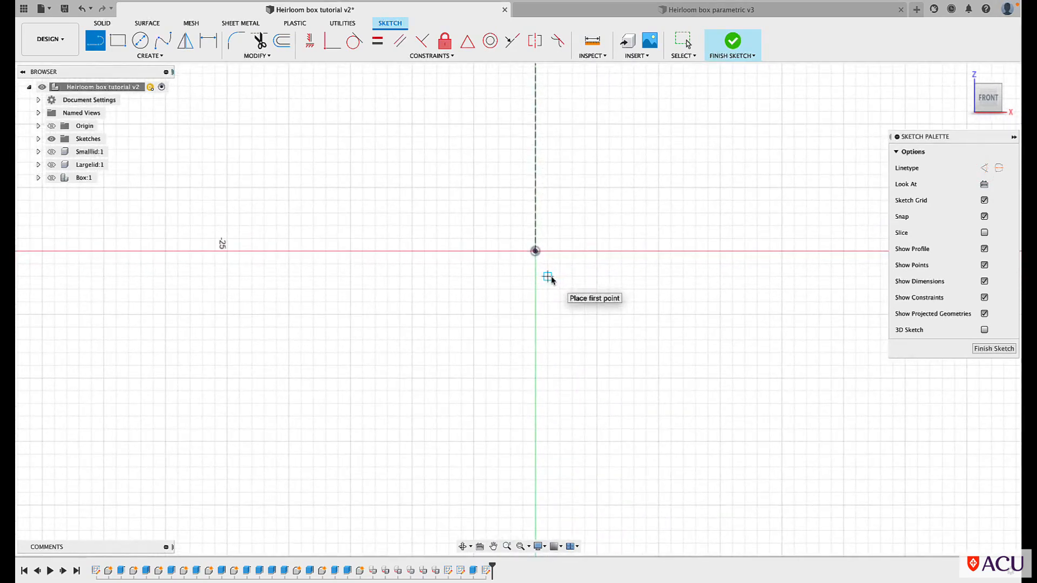
click(535, 253)
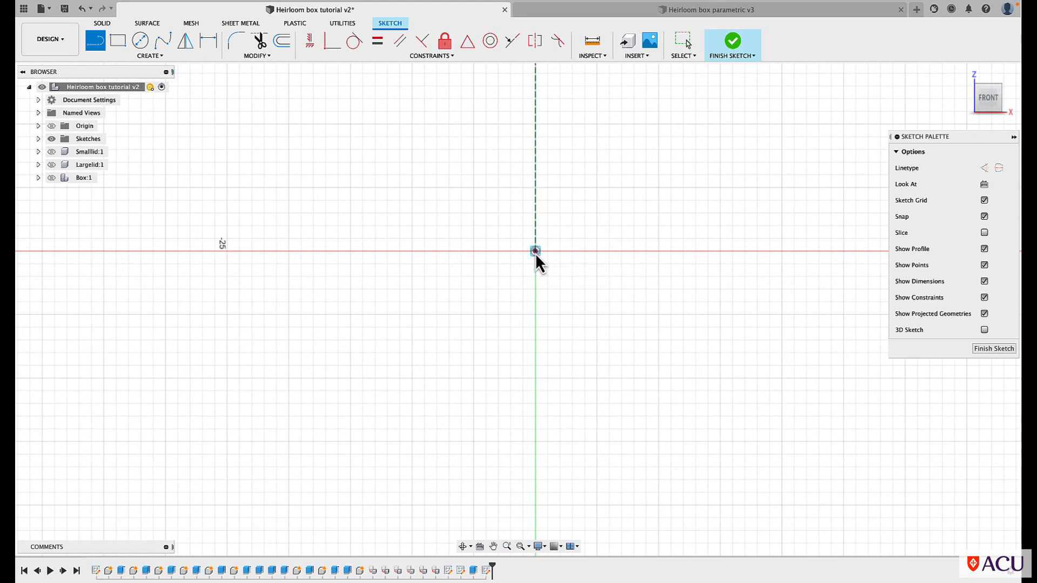
click(570, 254)
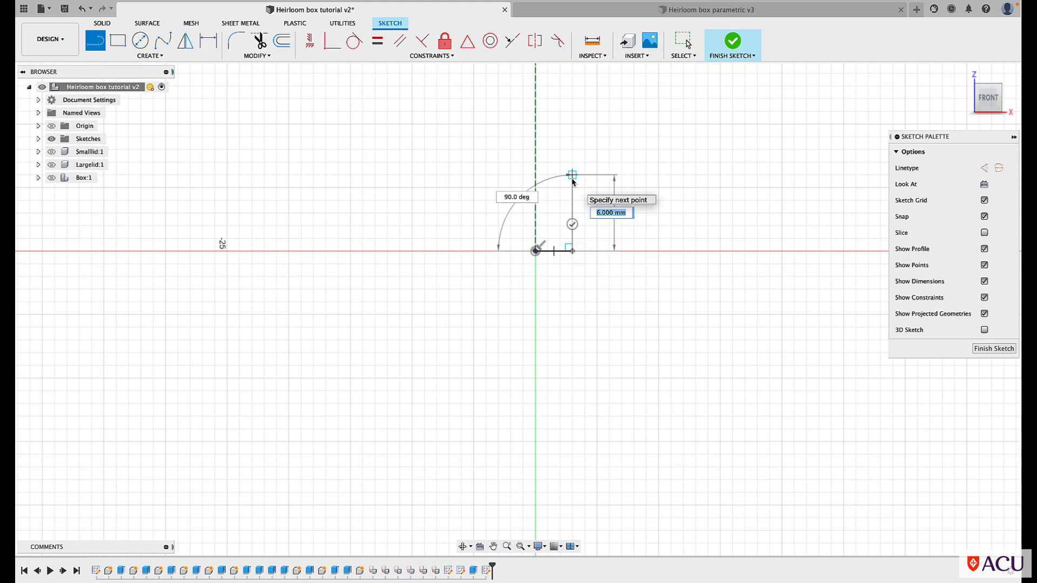
Draw the peg's vertical side upward from the base line's outer end with a length of MaterialThickness/2
text(mat)
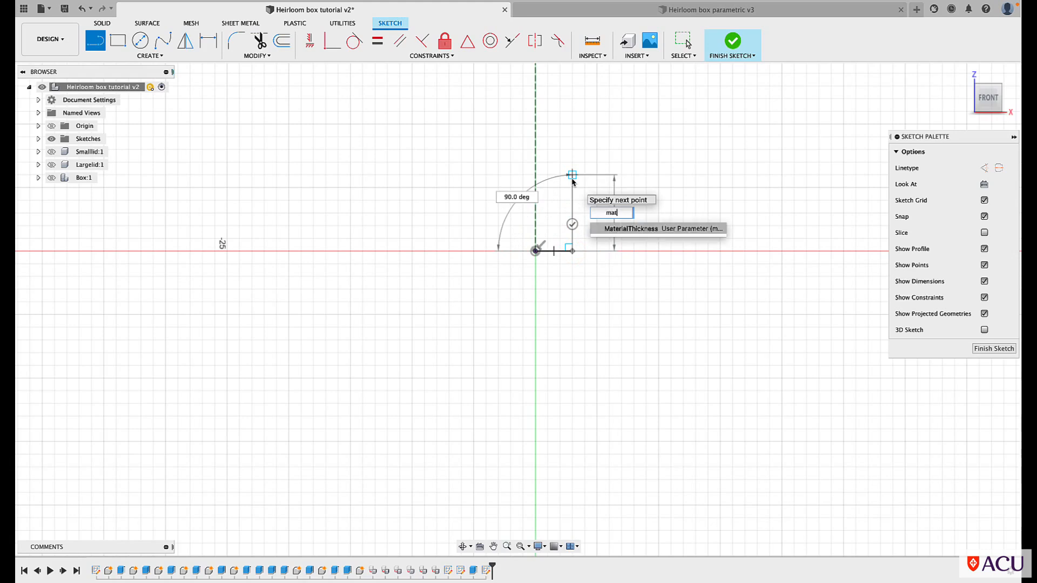
click(609, 229)
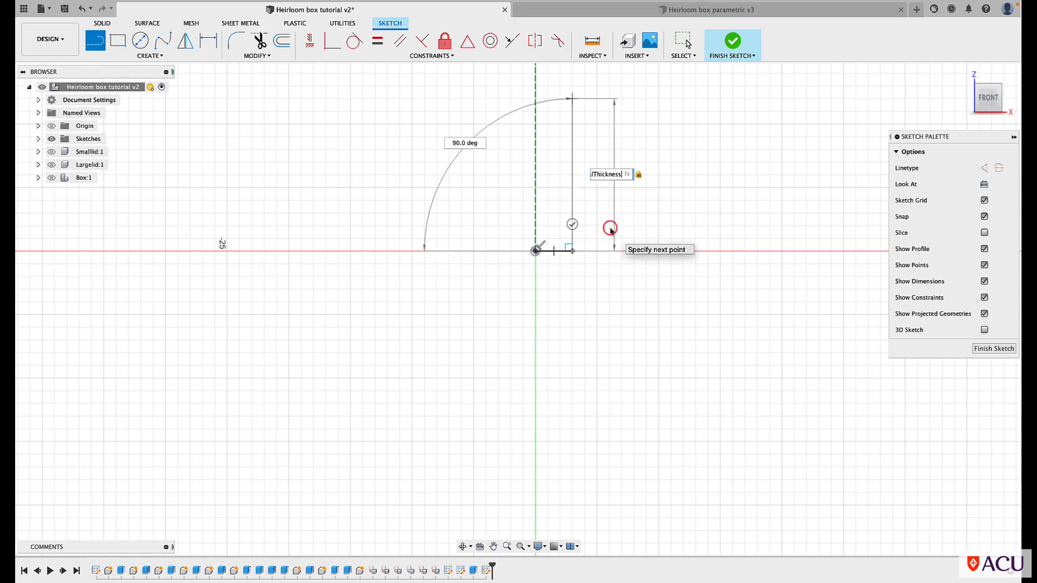
key(Tab)
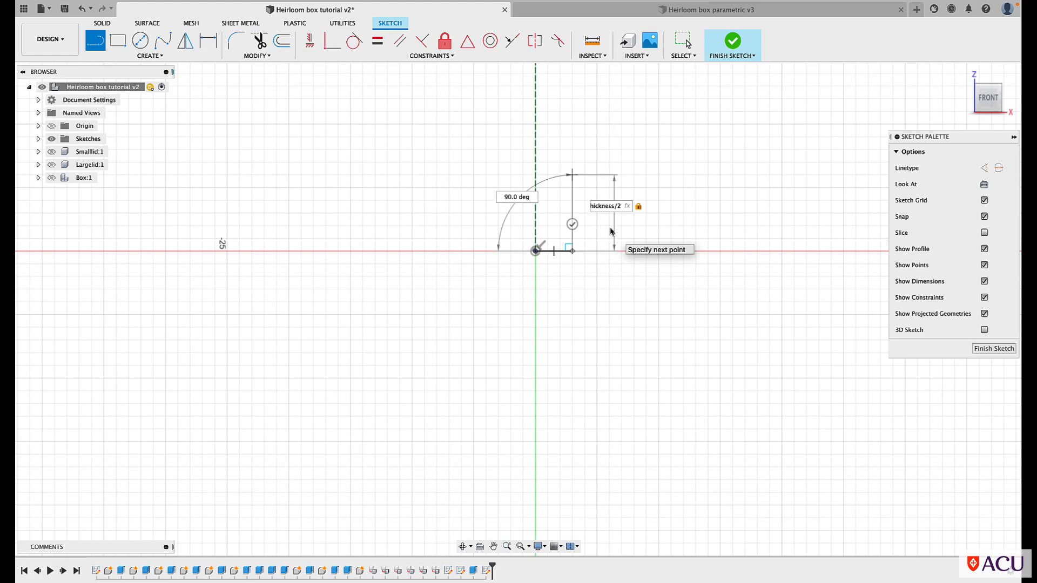
click(574, 177)
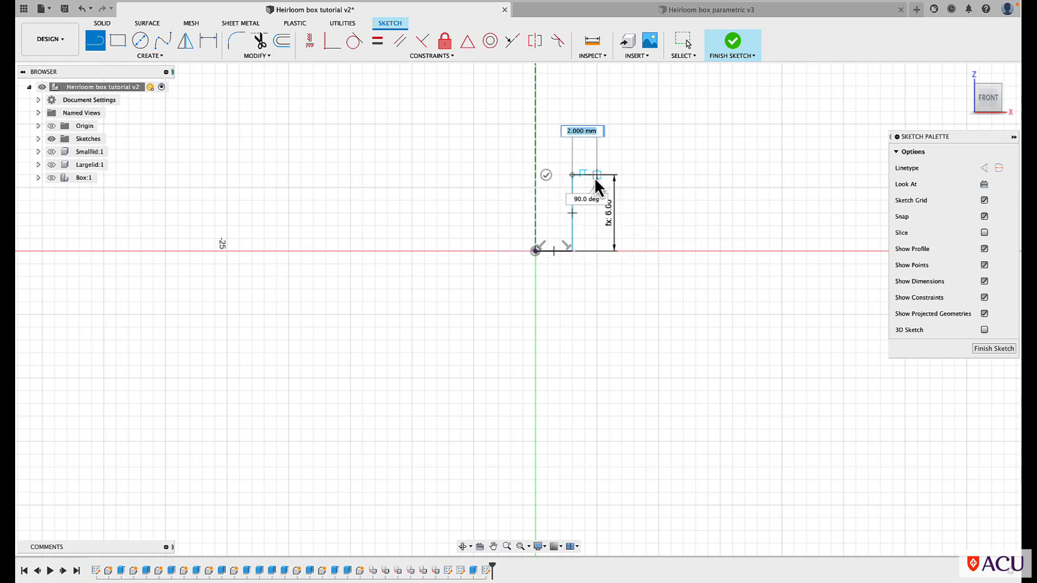
Draw a 2 mm horizontal shoulder line outward from the upper end of the peg's side
scroll(595, 180, down, 4)
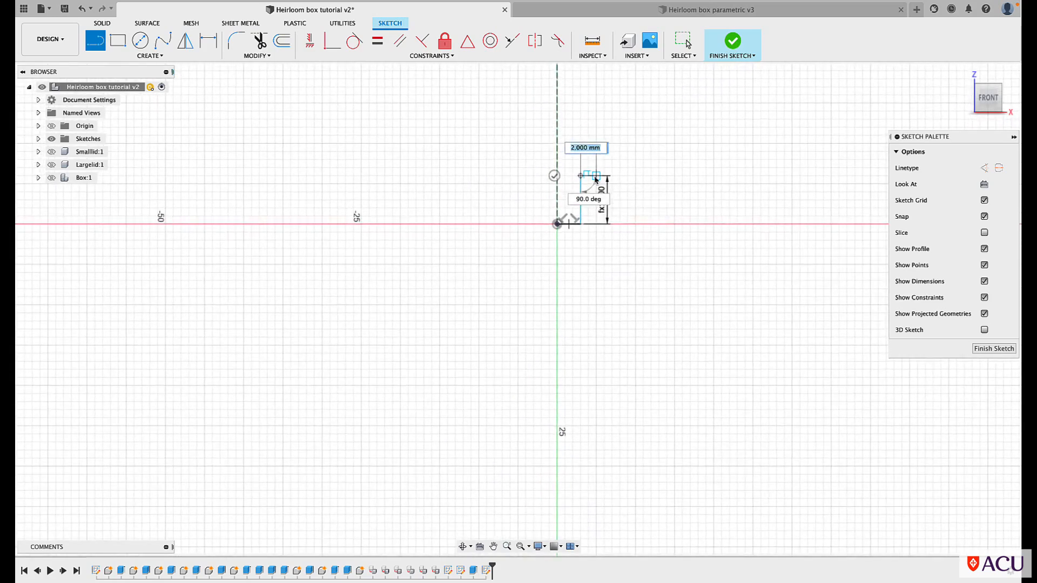
scroll(595, 180, up, 4)
scroll(595, 180, up, 2)
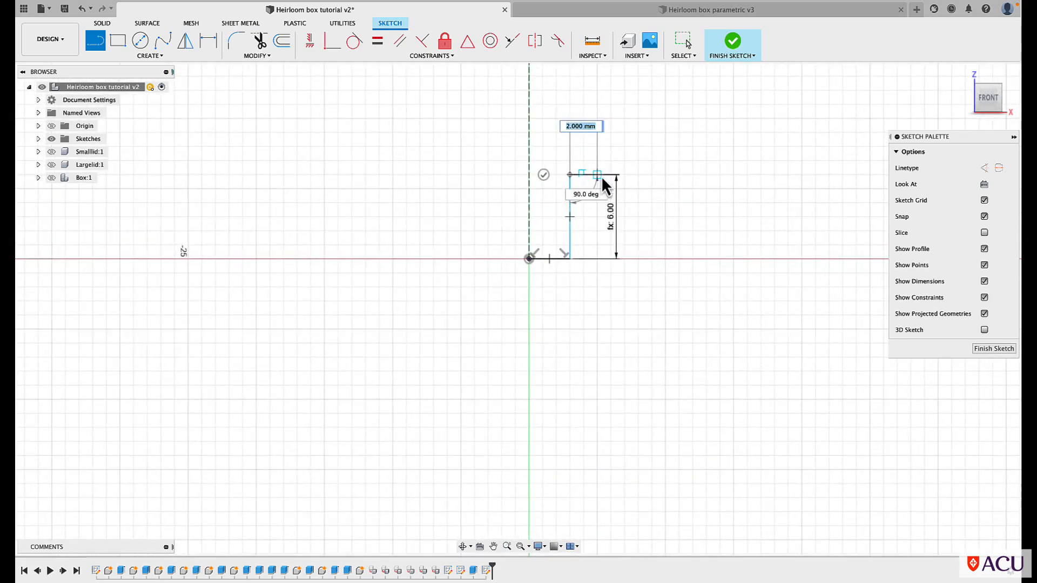
click(596, 176)
scroll(596, 177, down, 3)
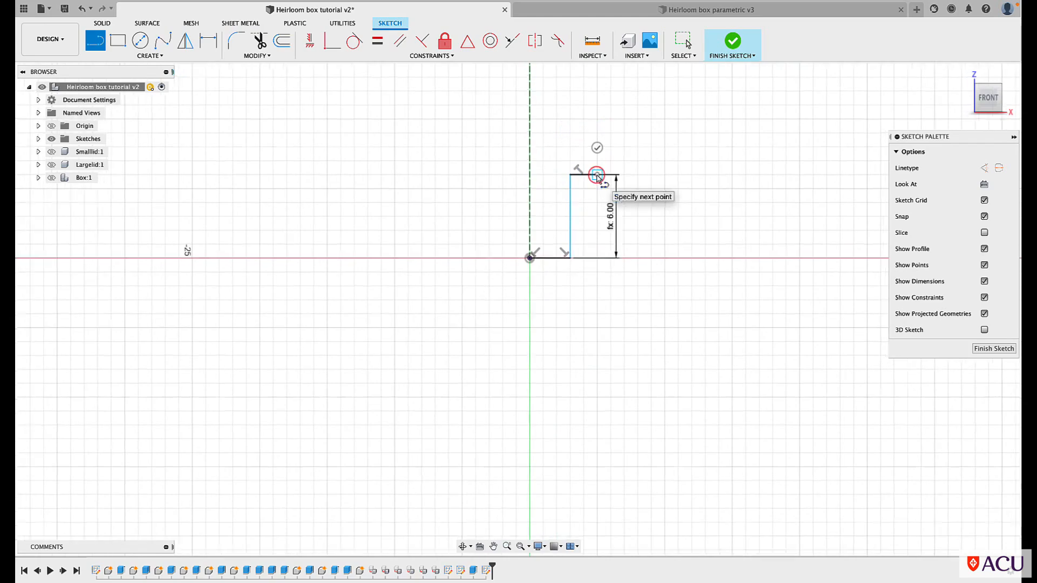
scroll(597, 176, down, 2)
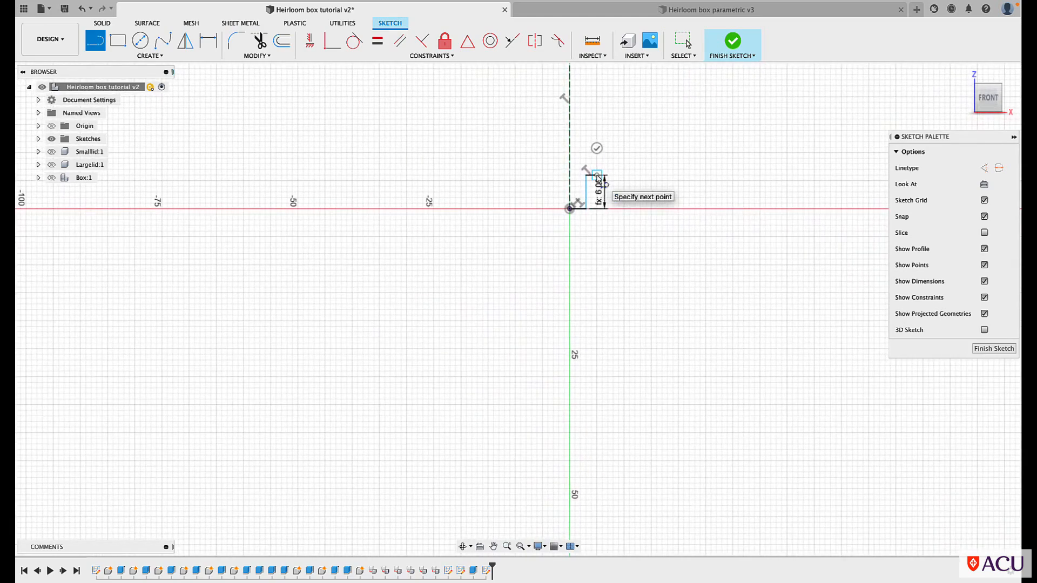
key(Escape)
Draw a 3-point arc curving inward from the shoulder's outer end to a point about 7.6 mm away, above and slightly outward
click(149, 56)
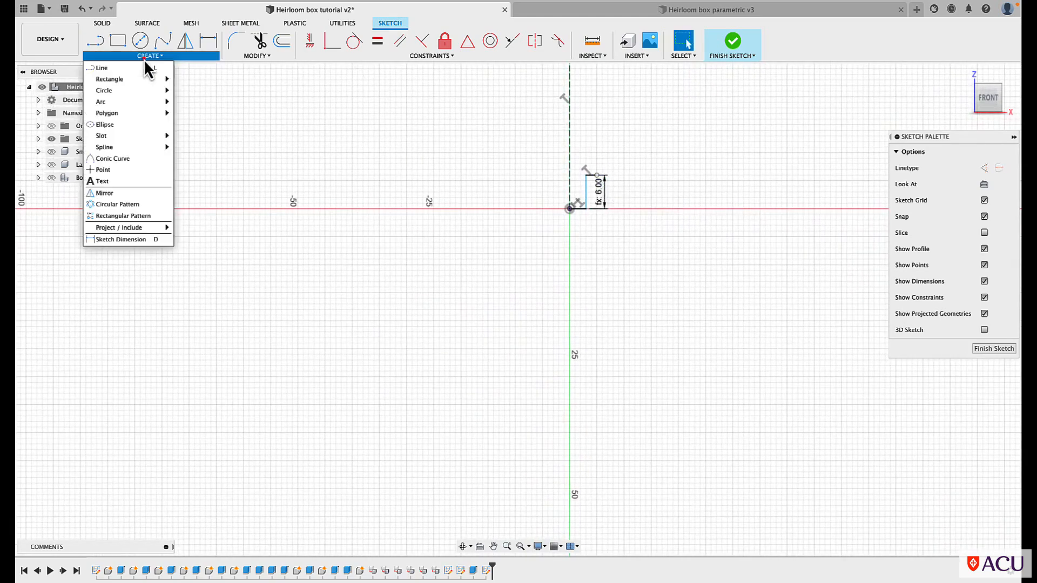
mouse_move(153, 101)
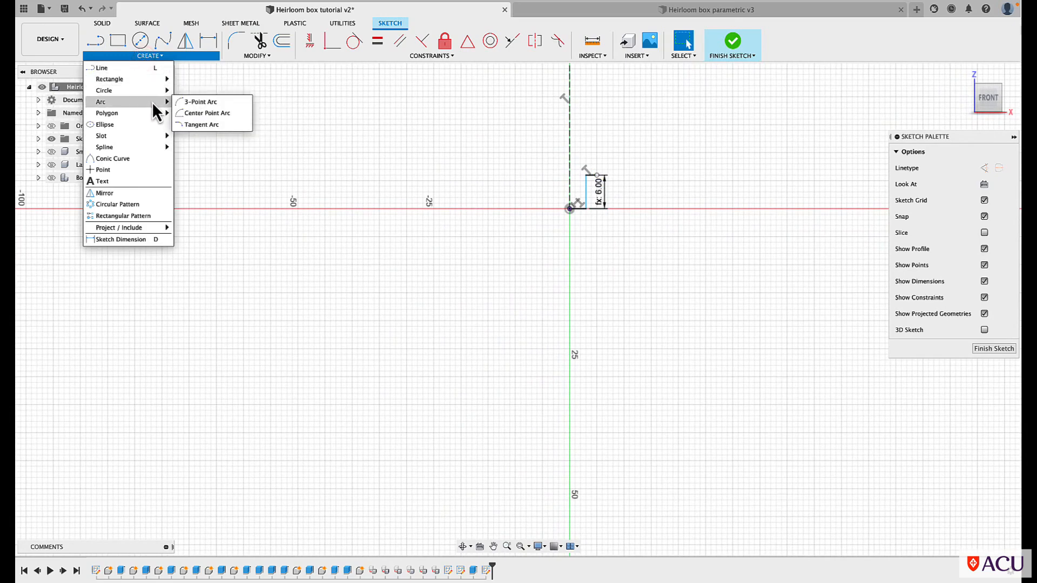
click(195, 102)
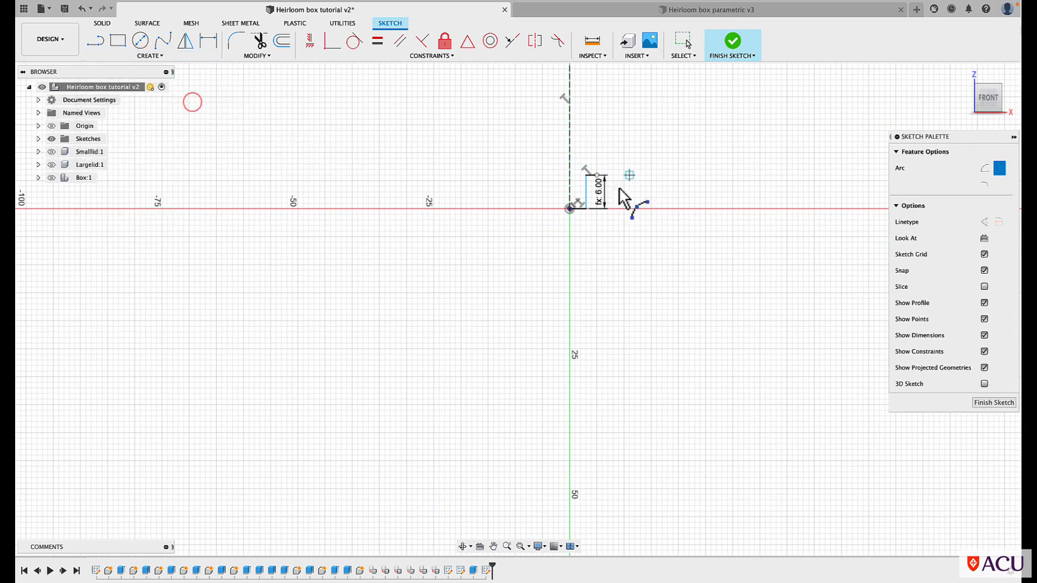
scroll(602, 119, up, 5)
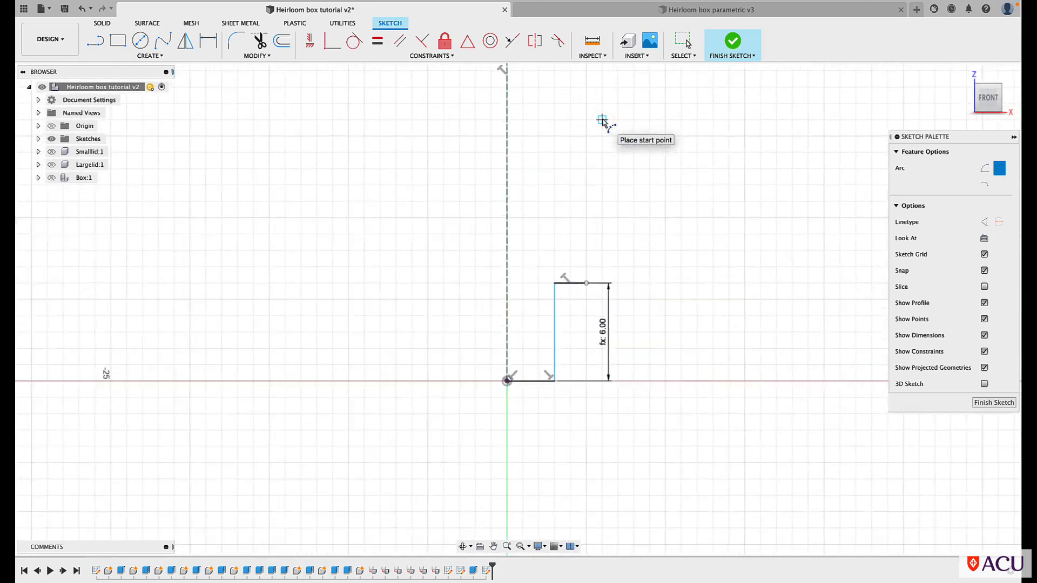
click(585, 301)
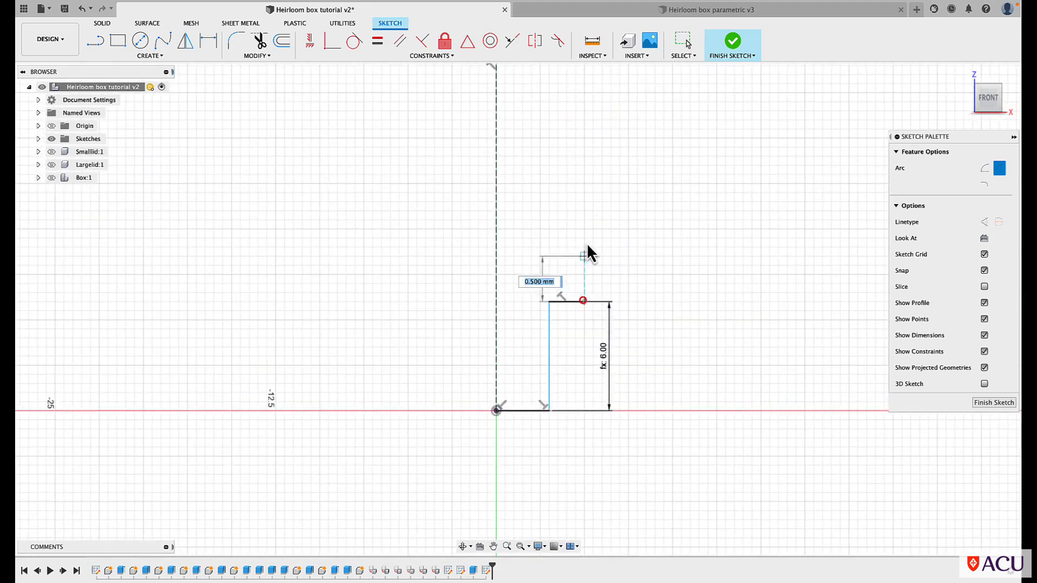
click(611, 165)
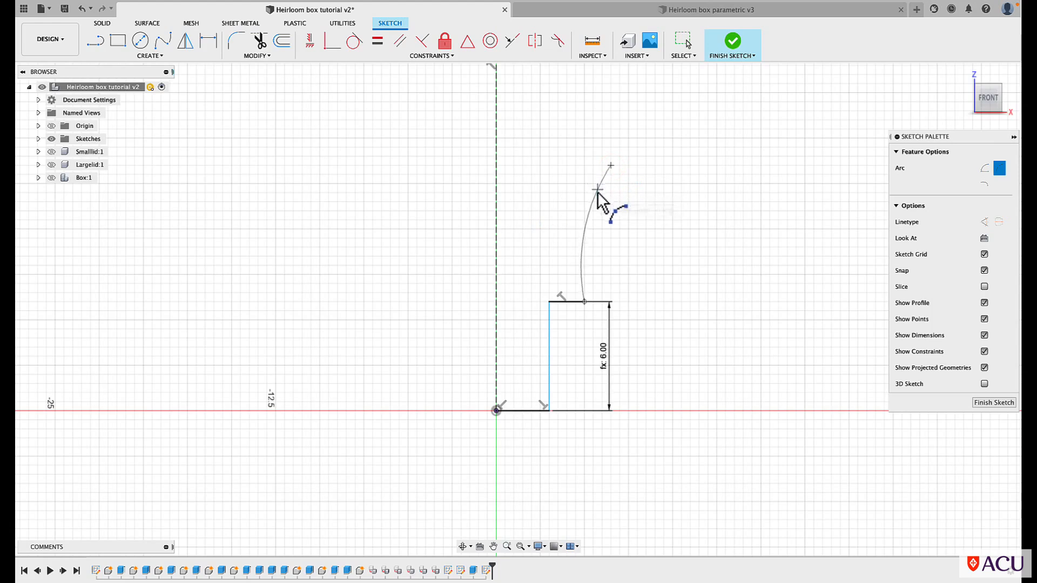
click(597, 193)
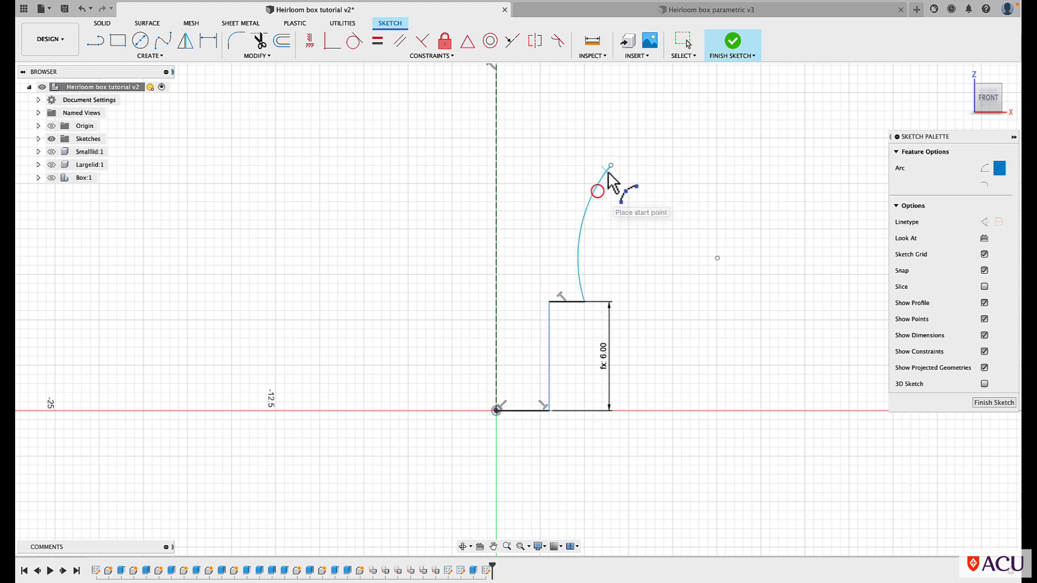
Draw an outward-bulging 3-point arc from the side arc's upper end to the construction line to form the handle's domed top
click(610, 165)
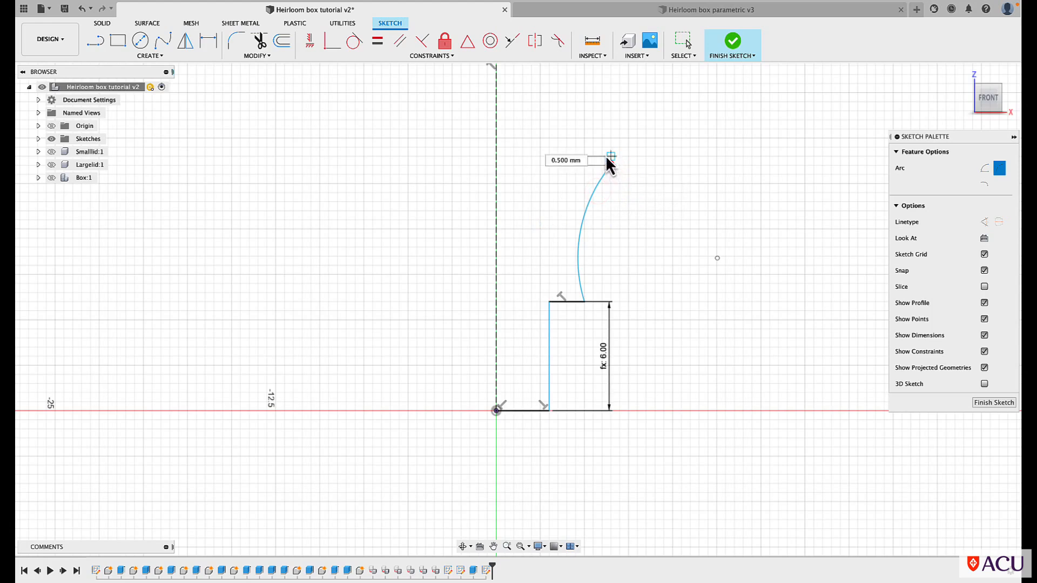
click(498, 111)
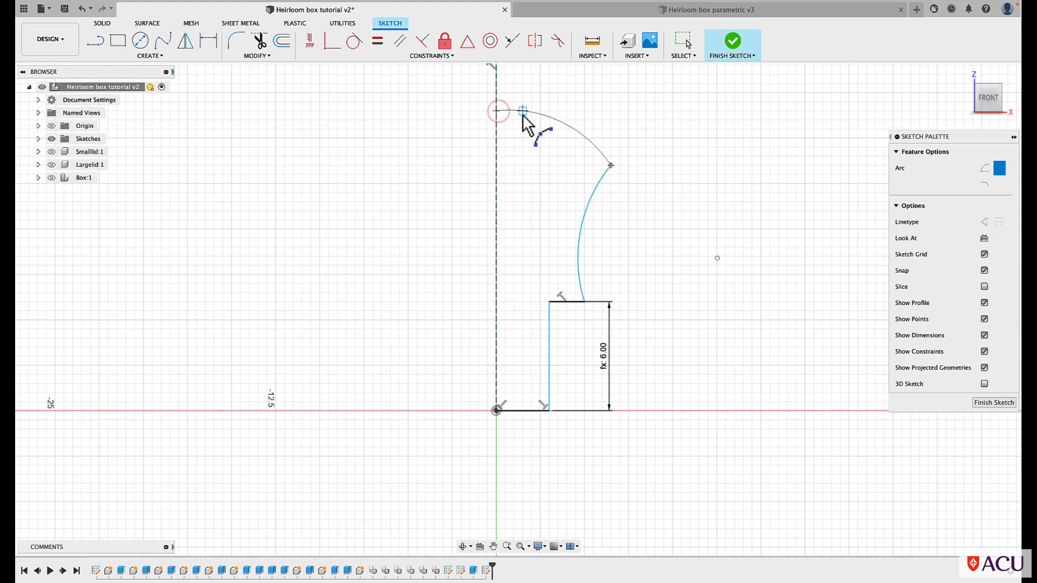
click(555, 126)
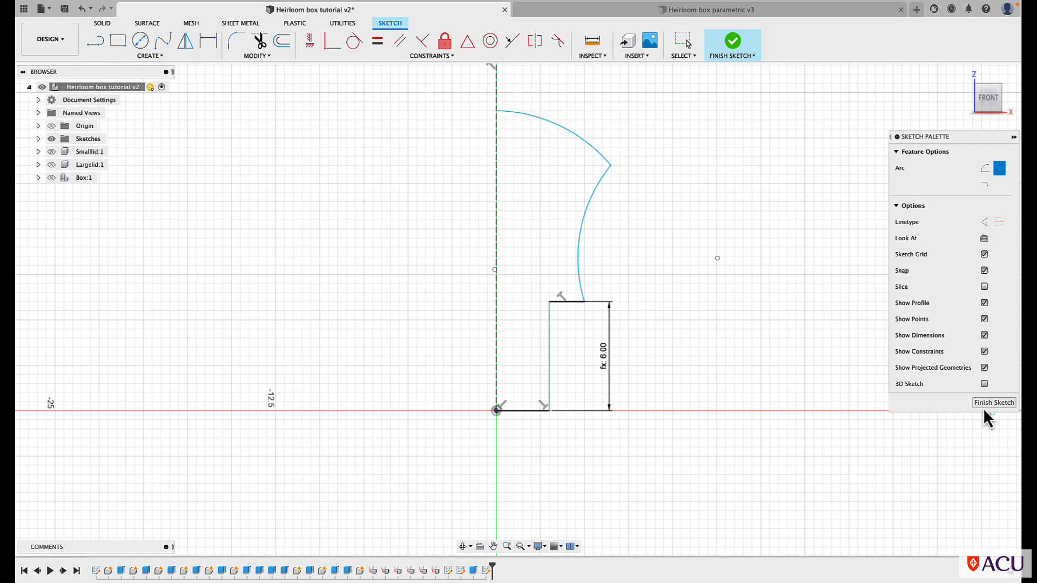
key(Escape)
Close the handle profile with a 16.5 mm vertical line from the top arc's end on the axis down to the origin
key(l)
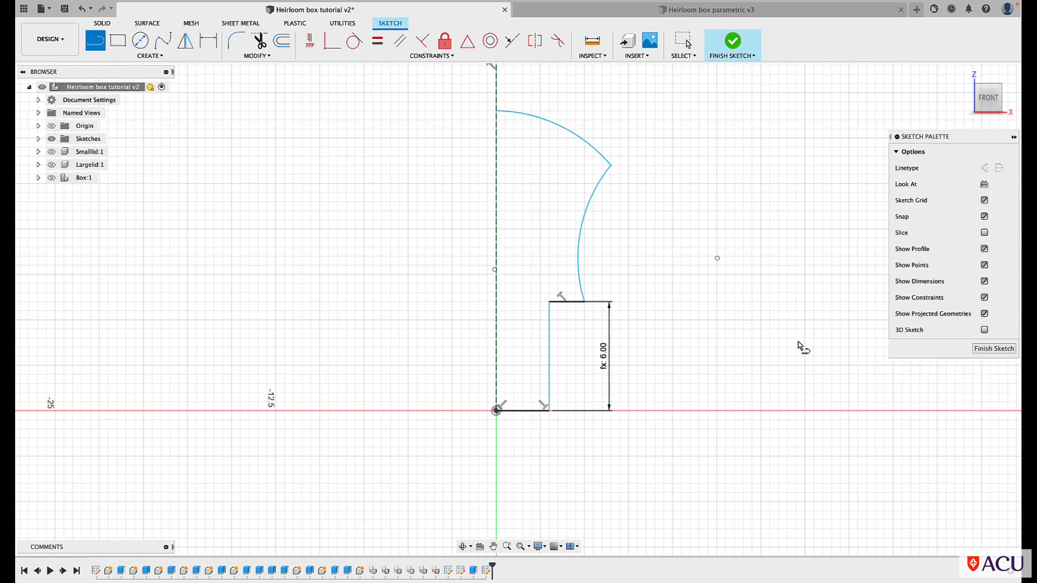
click(497, 111)
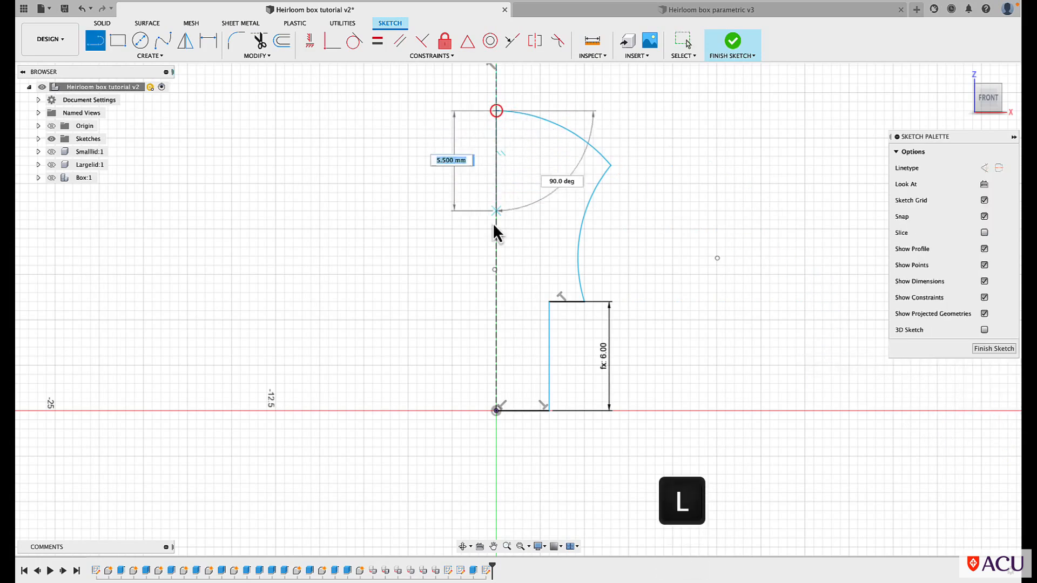
click(496, 410)
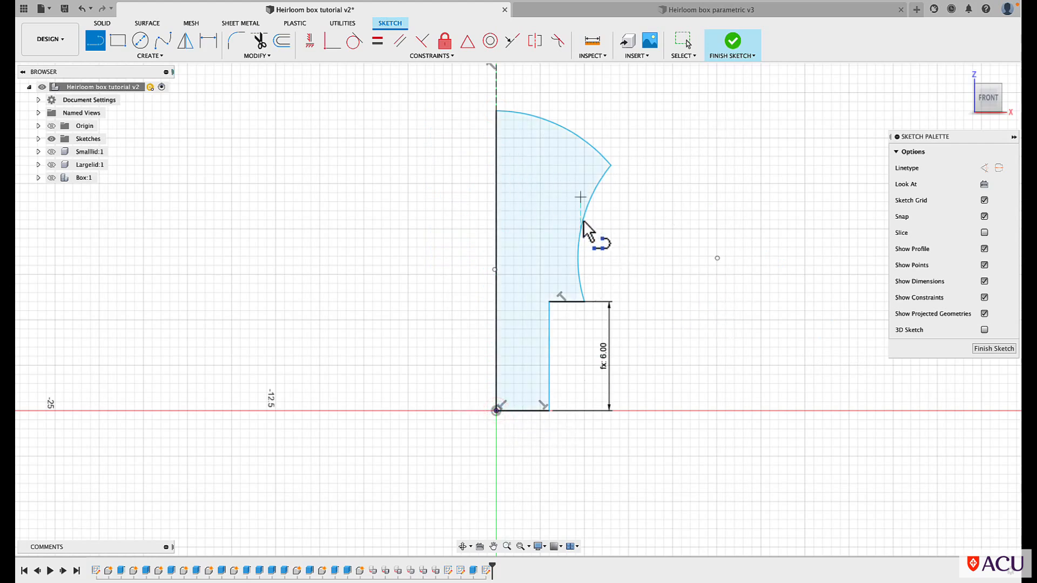
key(Escape)
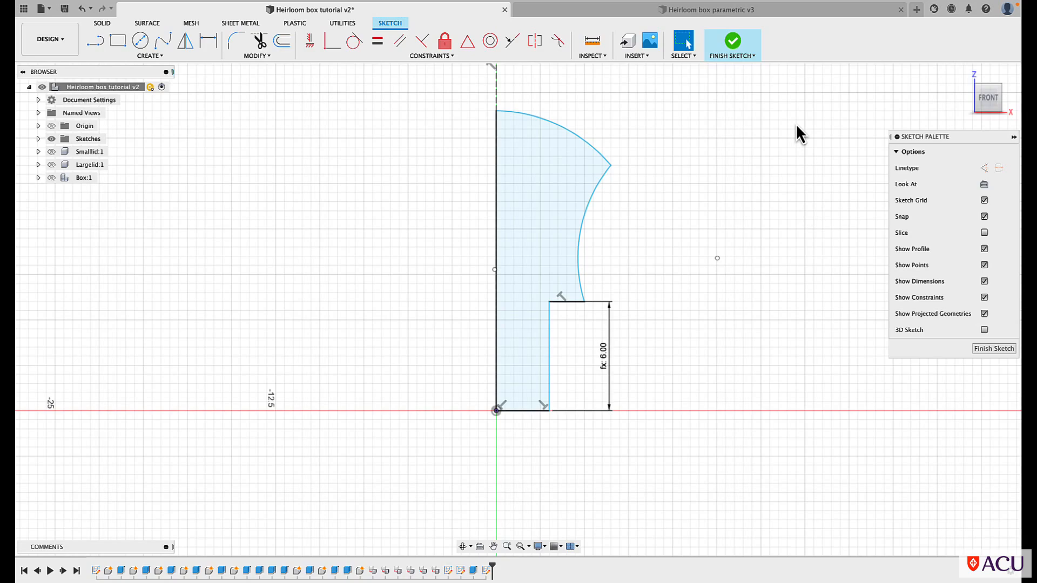
Finish the sketch and revolve the handle profile 360° about the vertical construction line as a new component
click(733, 43)
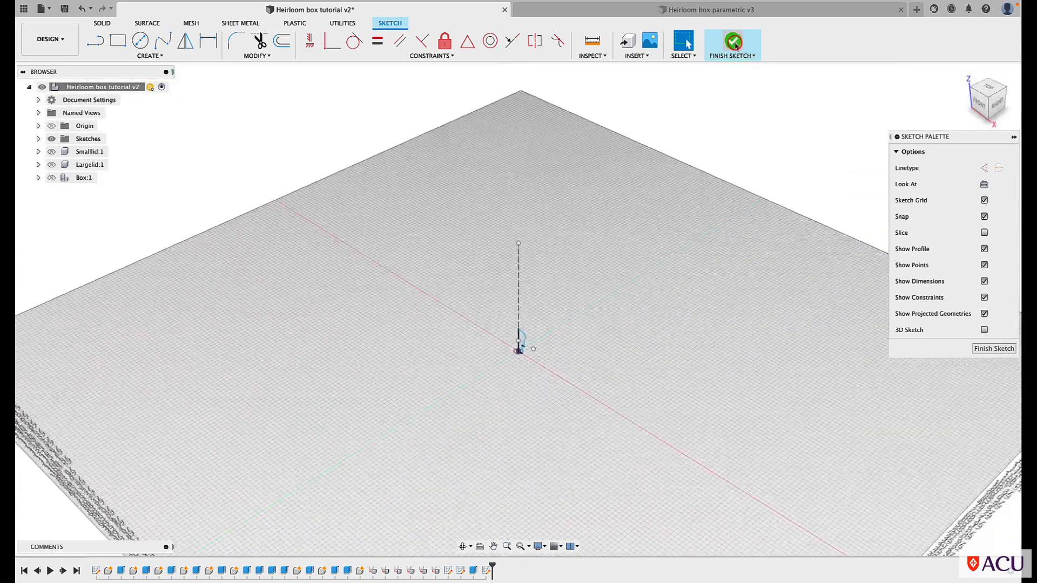
scroll(483, 382, up, 5)
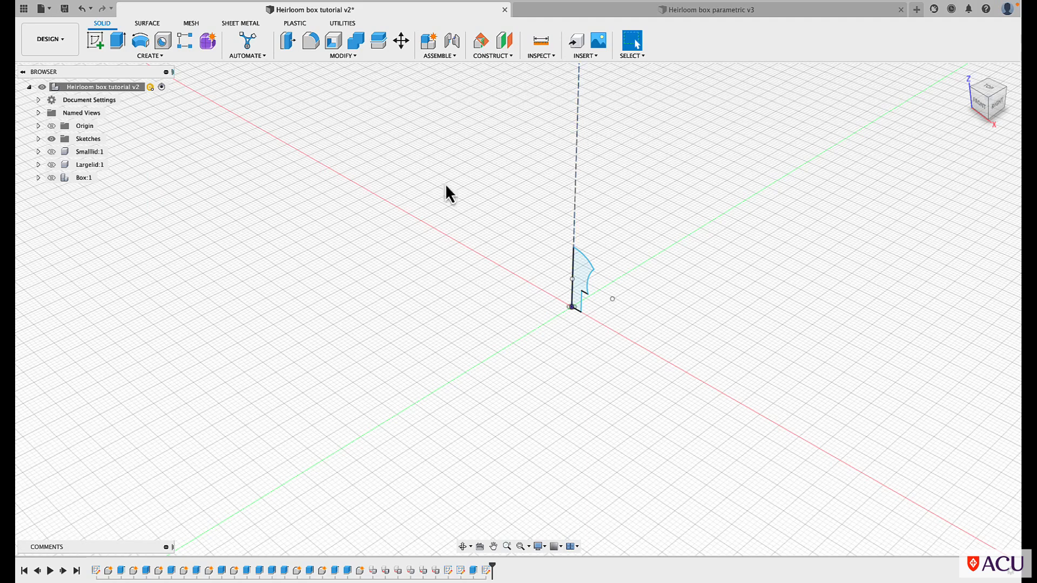
click(138, 43)
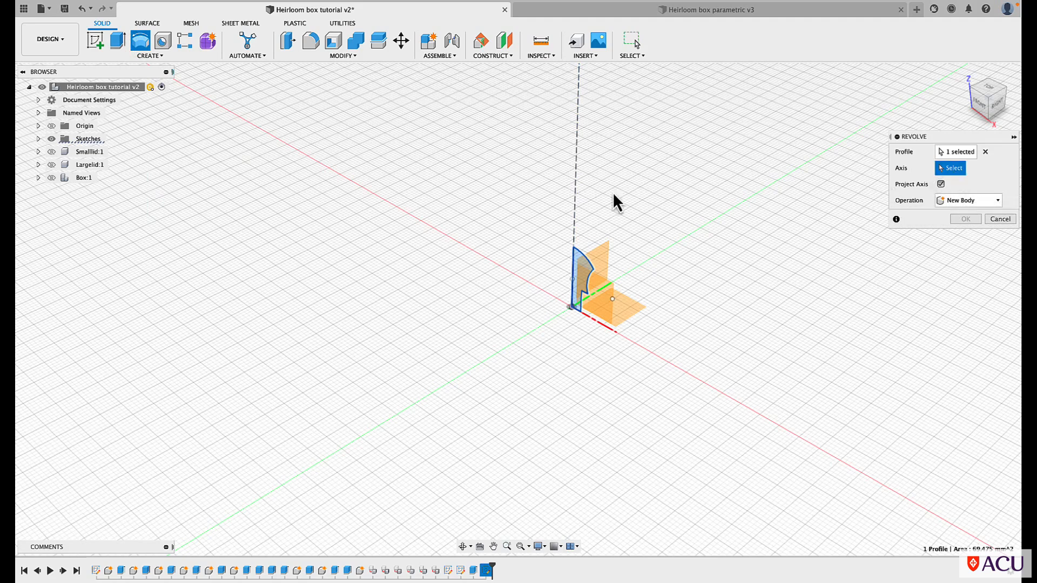
click(576, 159)
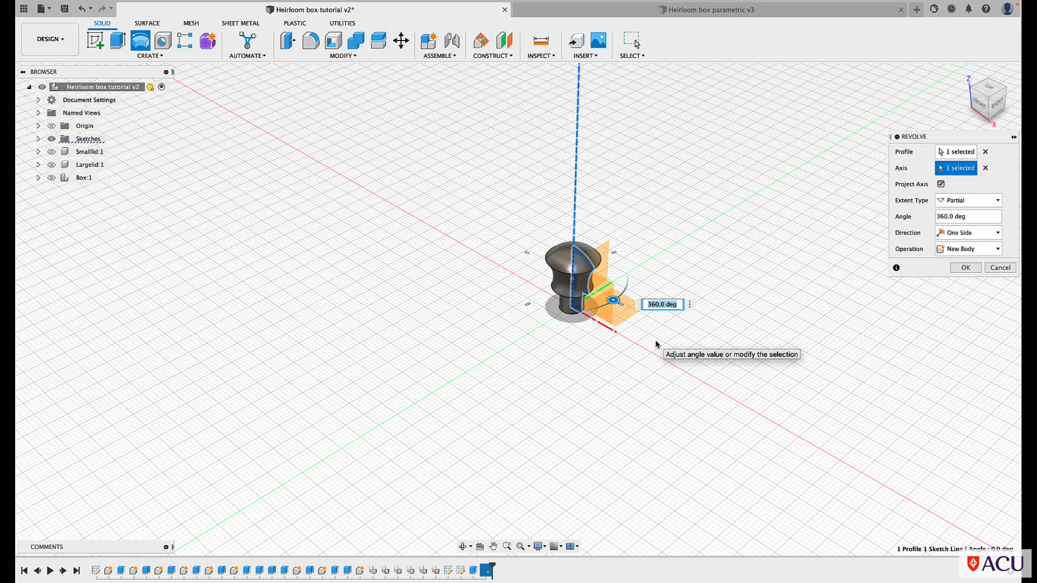
click(998, 248)
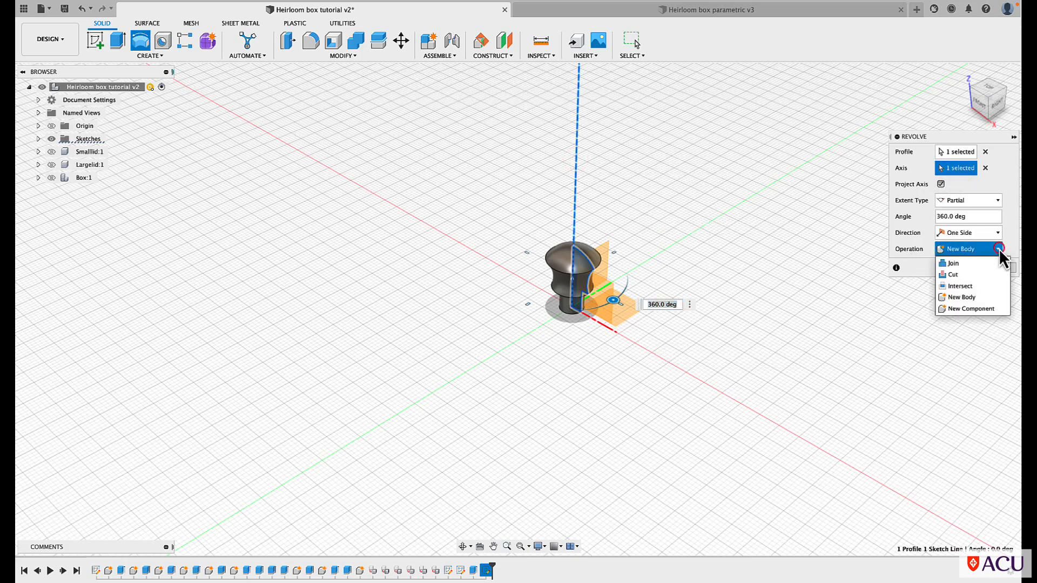
click(953, 309)
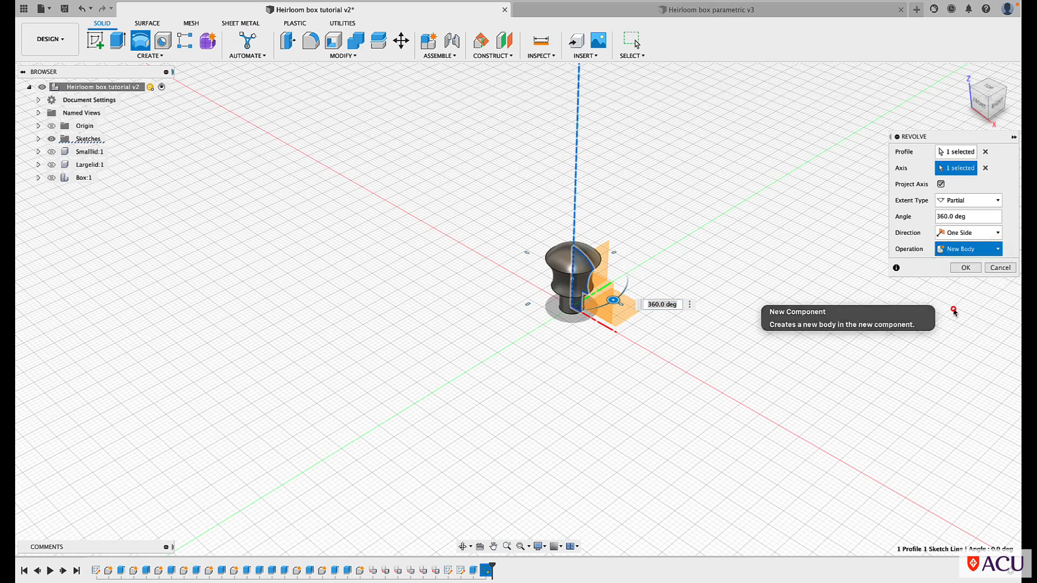
click(965, 268)
Rename the revolved handle component as Handle1
right_click(86, 193)
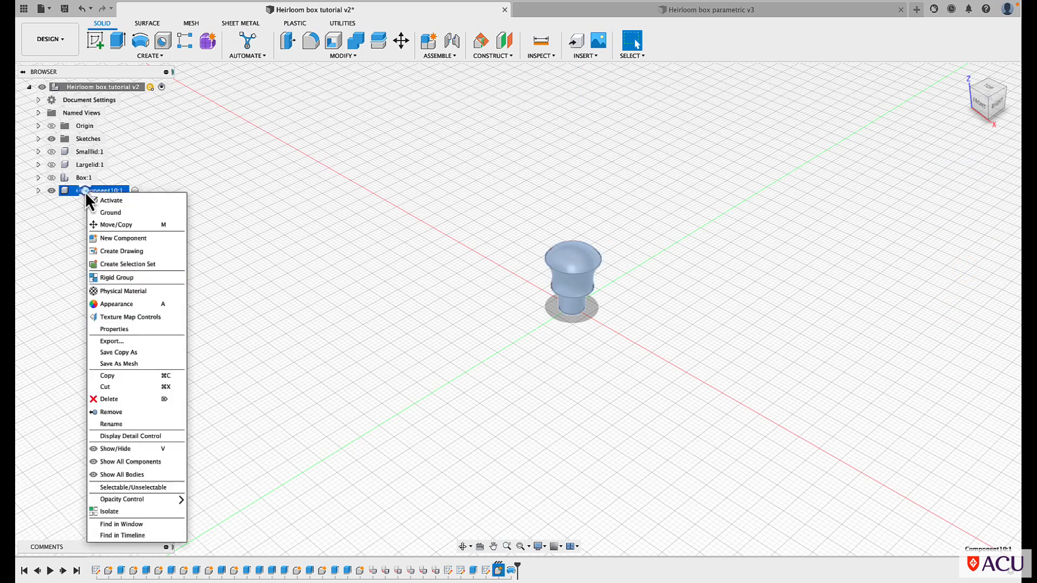
click(106, 424)
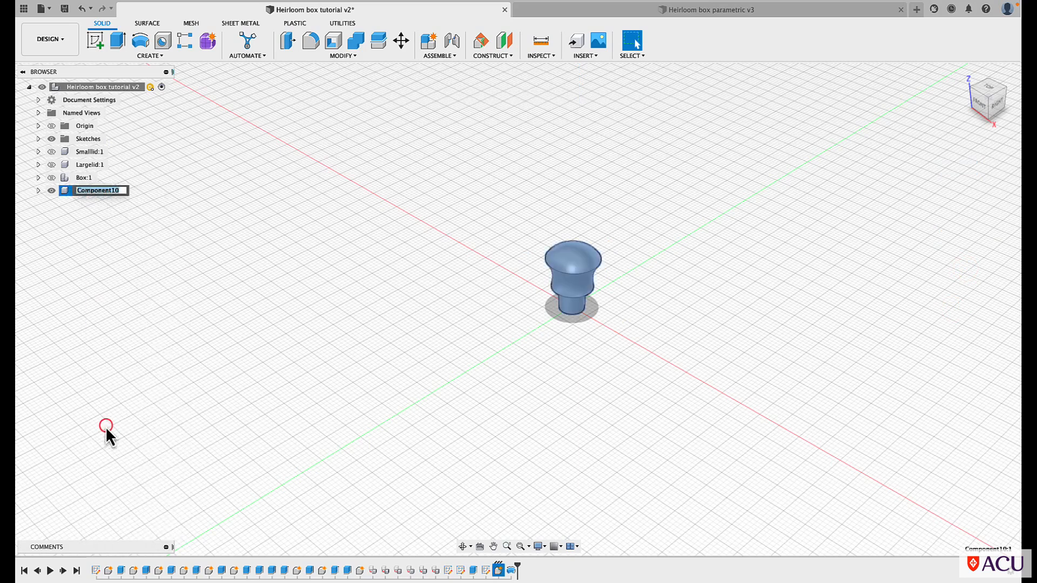
text(Handle1)
click(105, 424)
click(132, 431)
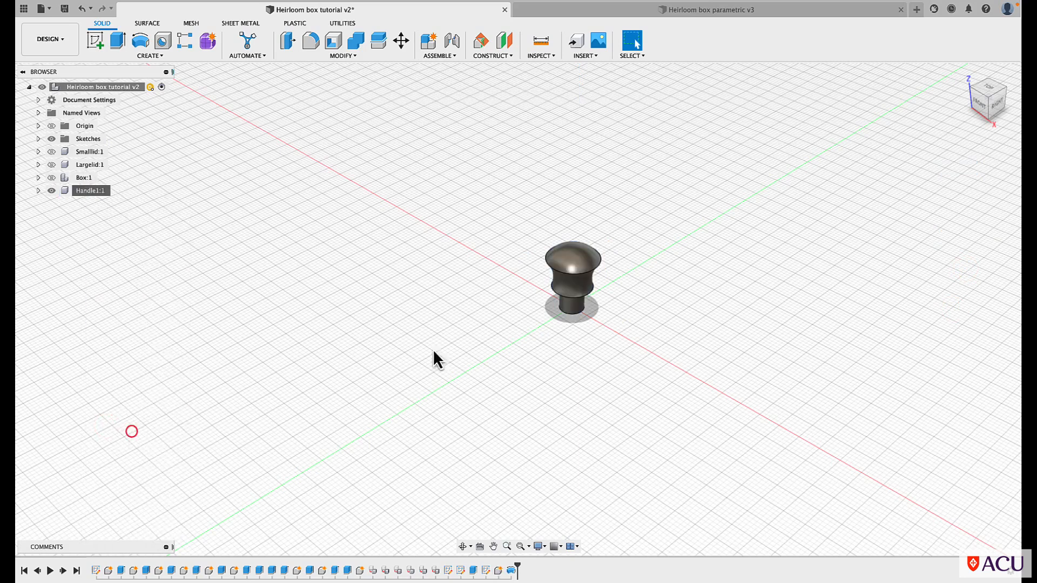
Create a copy of the Handle1 component moved 34 mm along the X axis
right_click(86, 192)
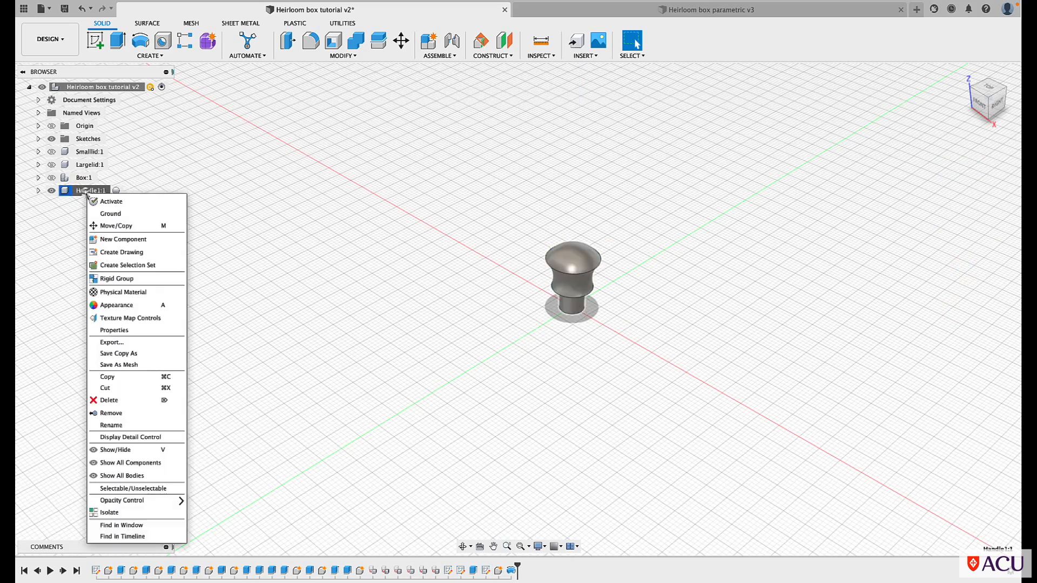
click(98, 225)
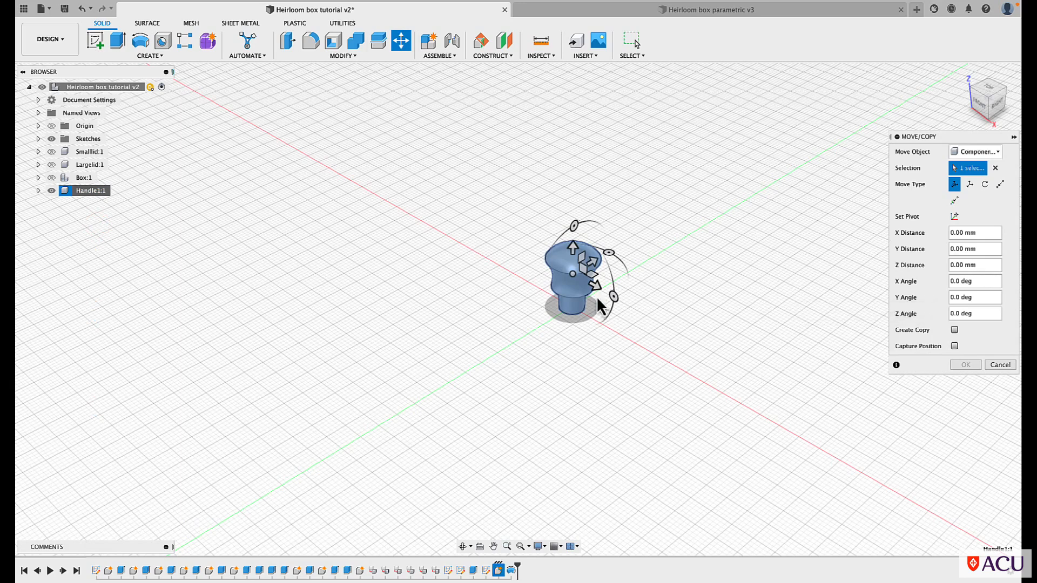
click(954, 330)
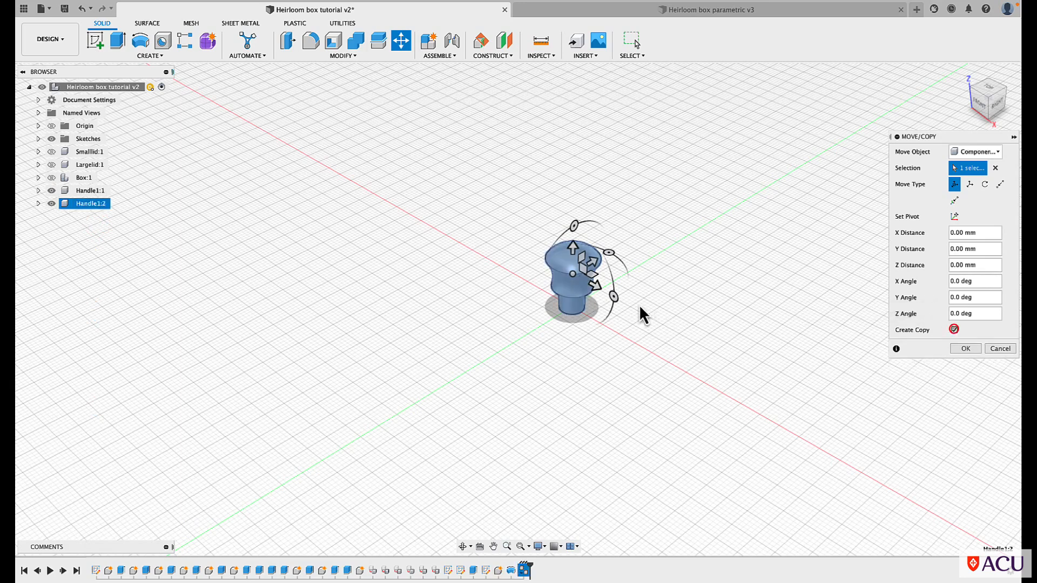
drag(597, 286, 724, 331)
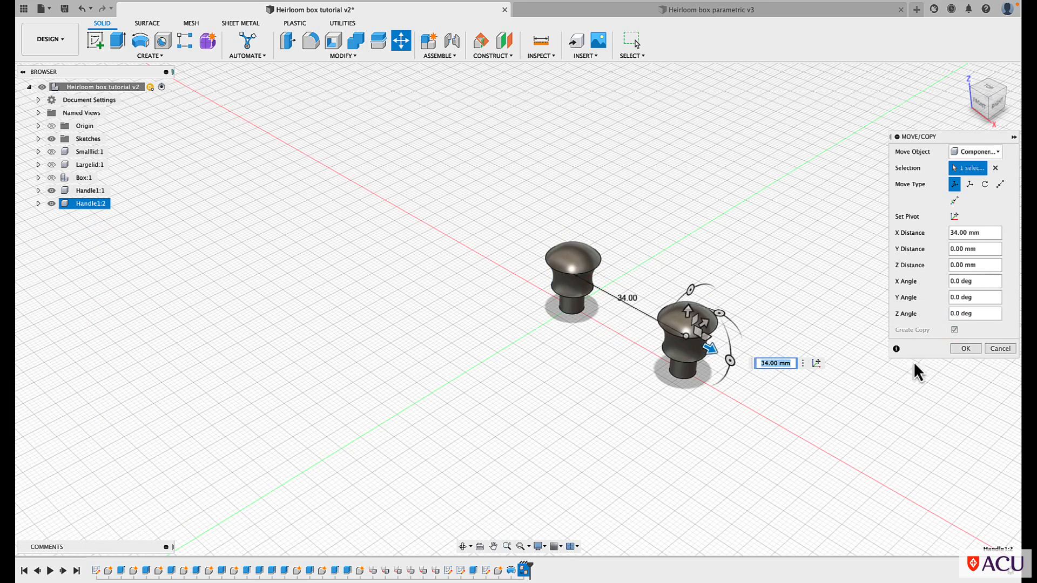
click(964, 350)
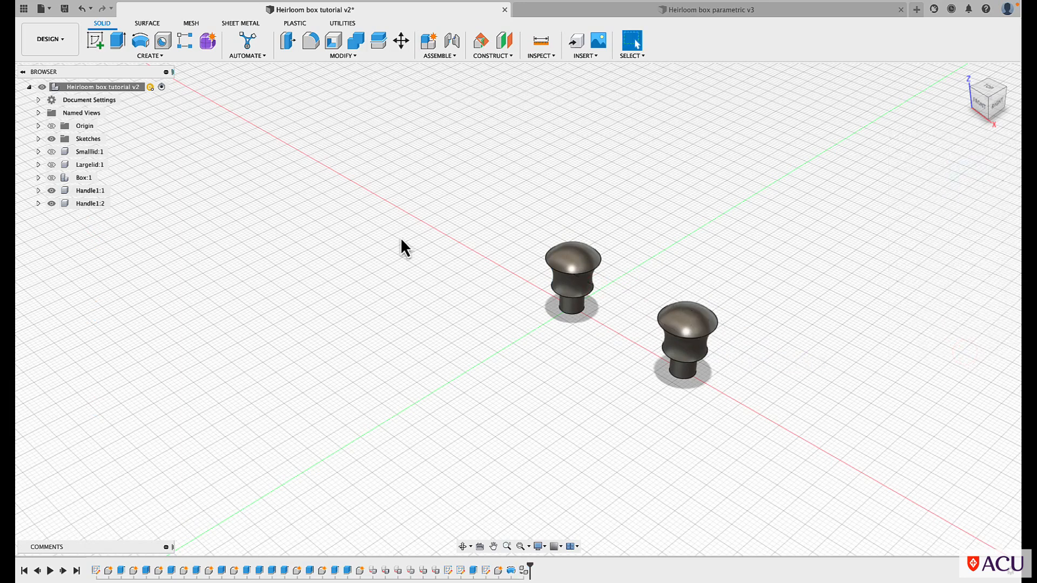
Show the small lid and start a joint with its first origin at the centre of the original handle's peg underside
scroll(400, 238, down, 5)
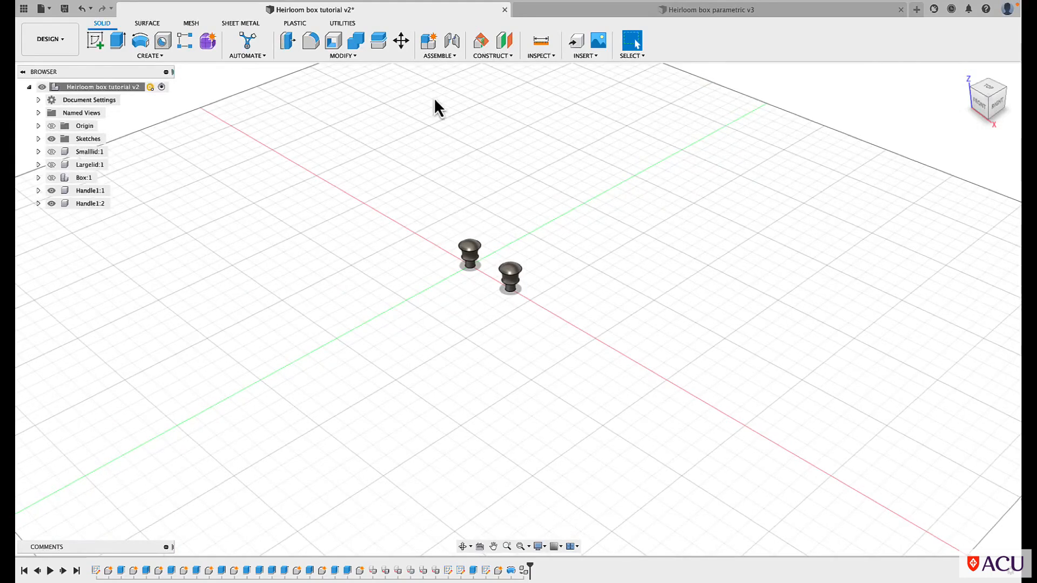
click(52, 151)
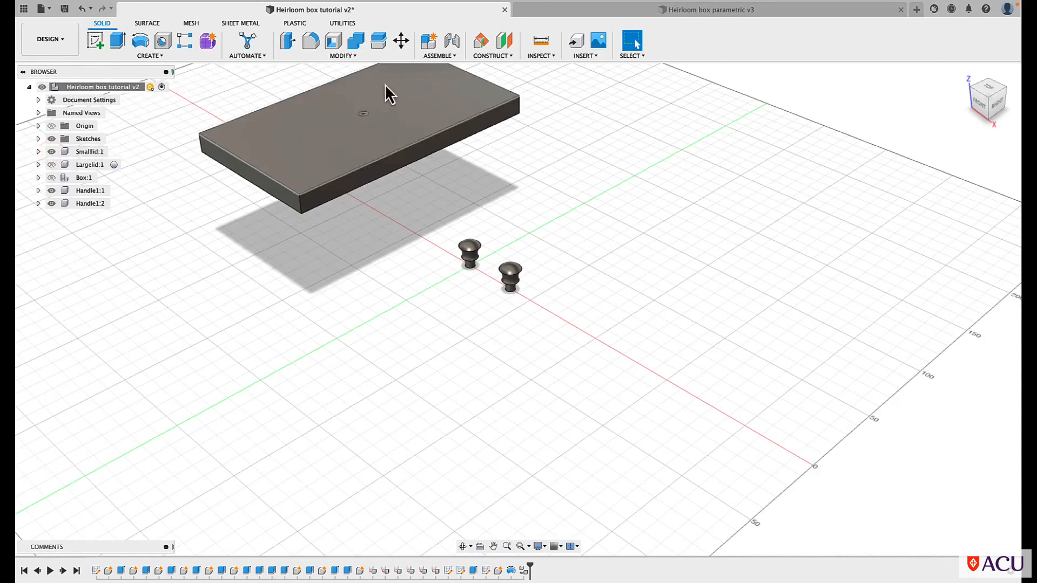
click(440, 56)
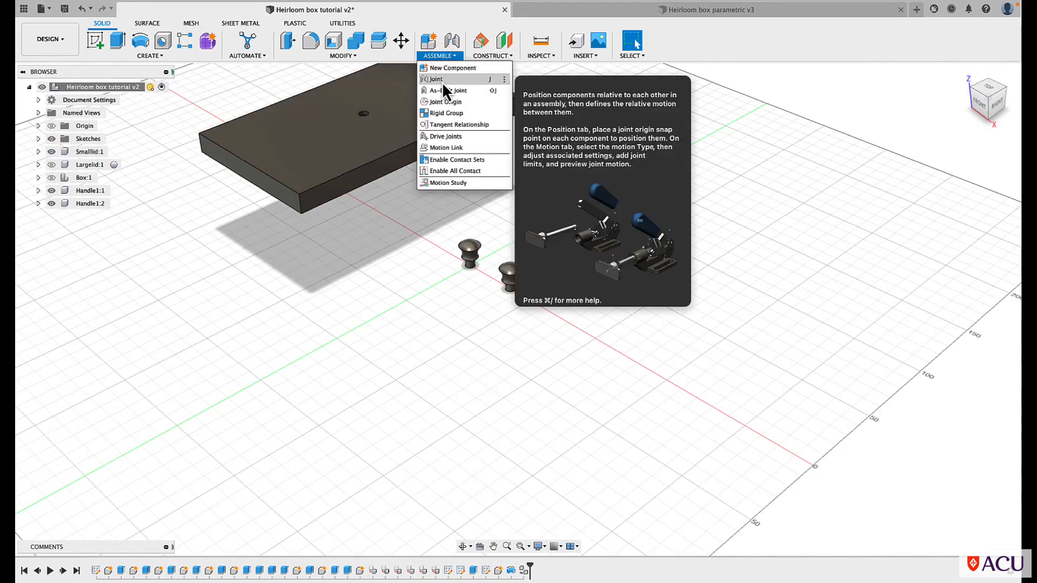
key(j)
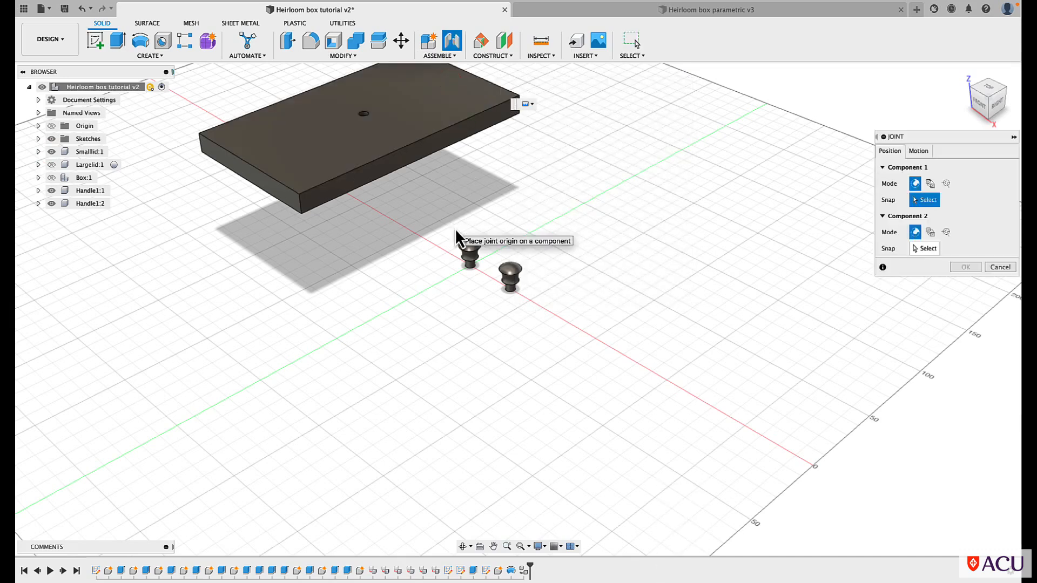
scroll(474, 270, up, 5)
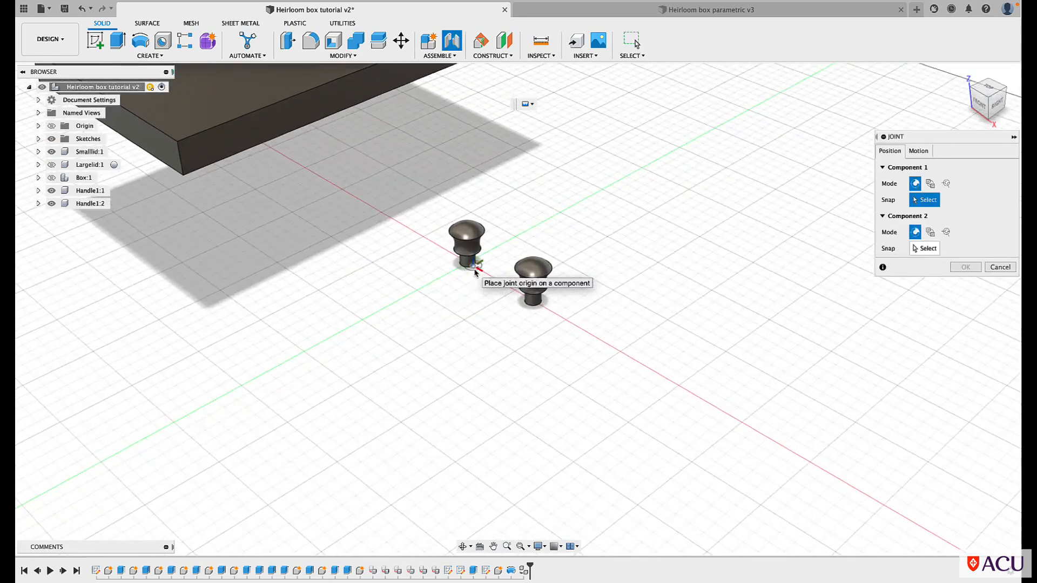
scroll(474, 270, up, 5)
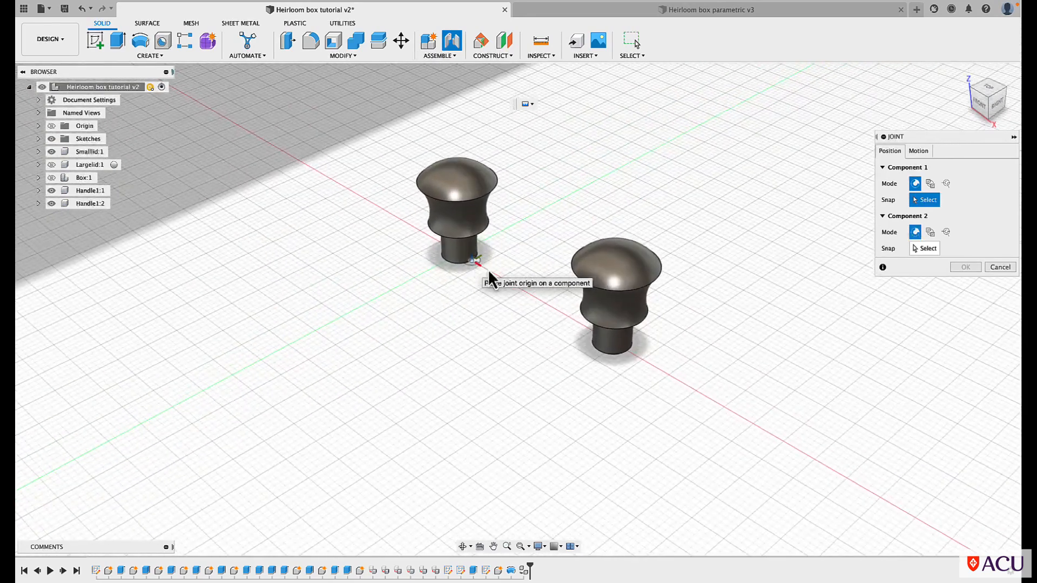
click(463, 545)
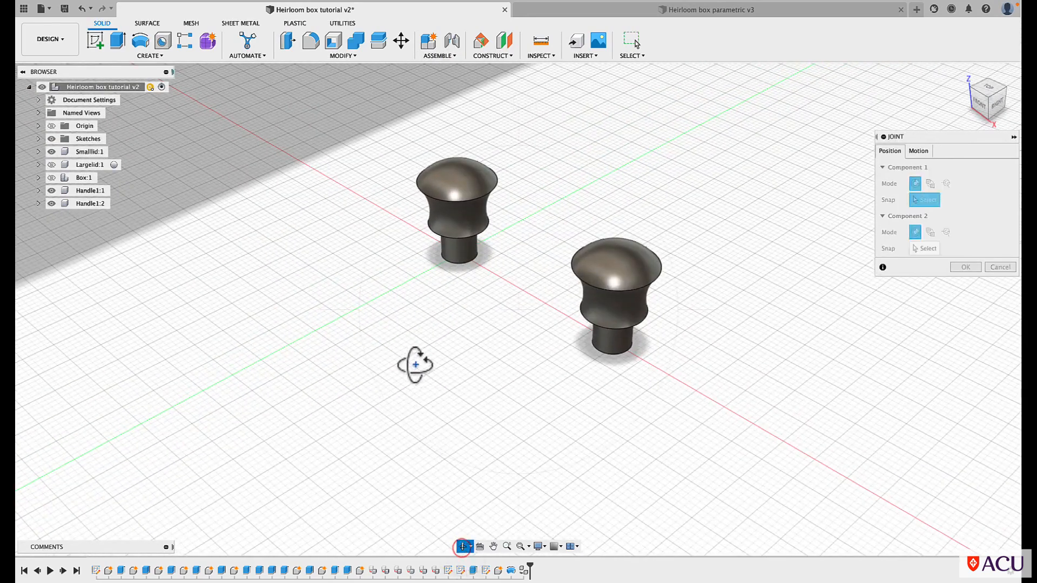
drag(427, 409, 460, 382)
scroll(460, 382, up, 5)
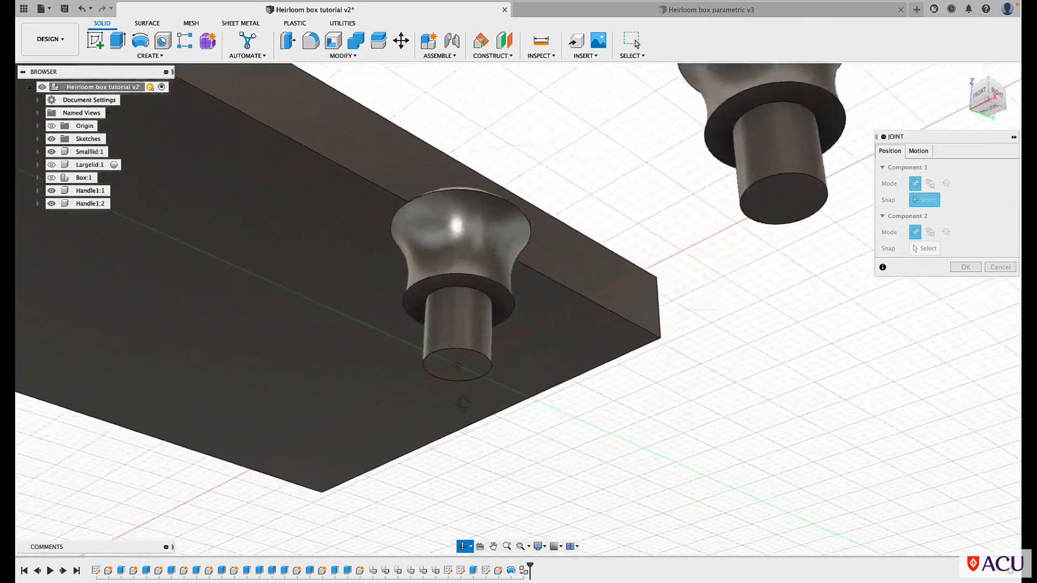
key(Escape)
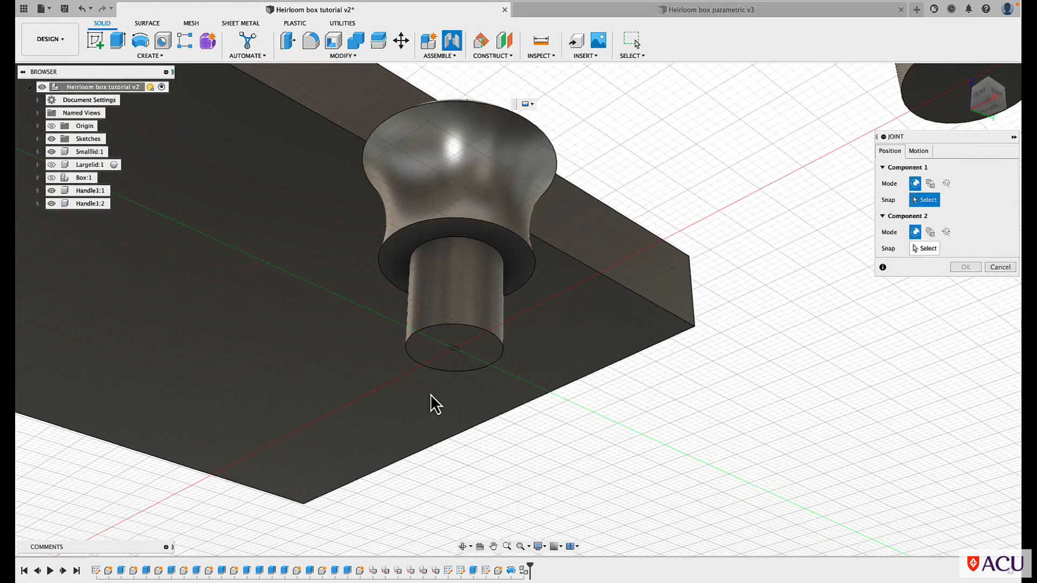
click(454, 351)
Place the second joint origin at the centre of the small lid's hole floor and complete the joint with zero offsets
scroll(454, 351, down, 10)
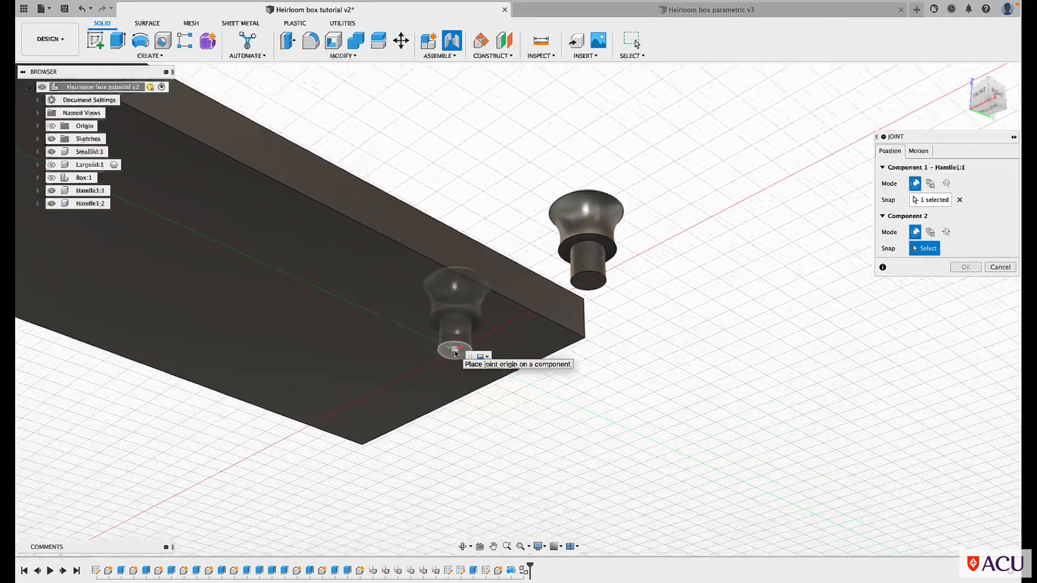
click(462, 546)
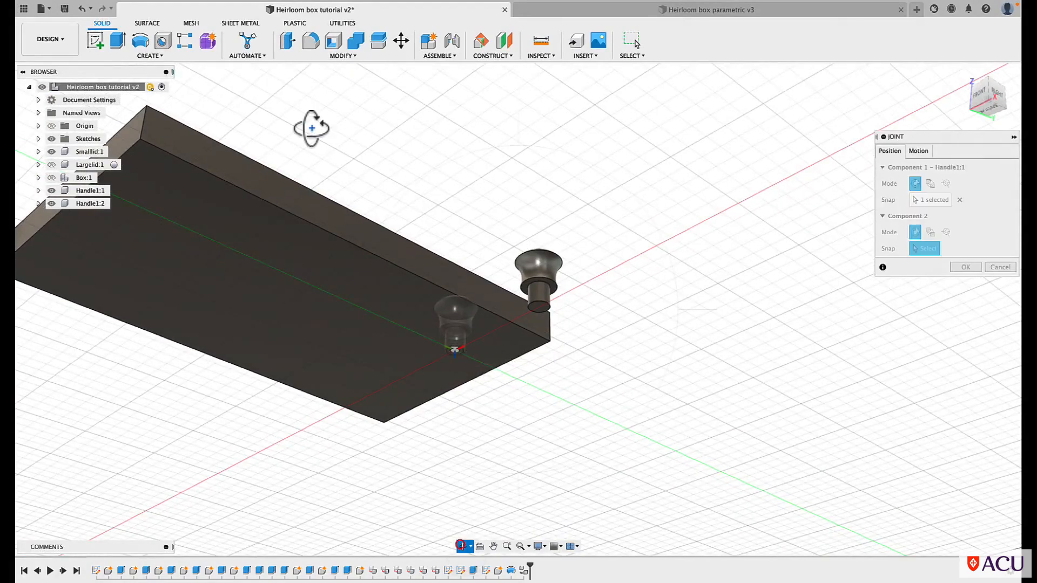
drag(308, 107, 315, 171)
scroll(315, 170, down, 10)
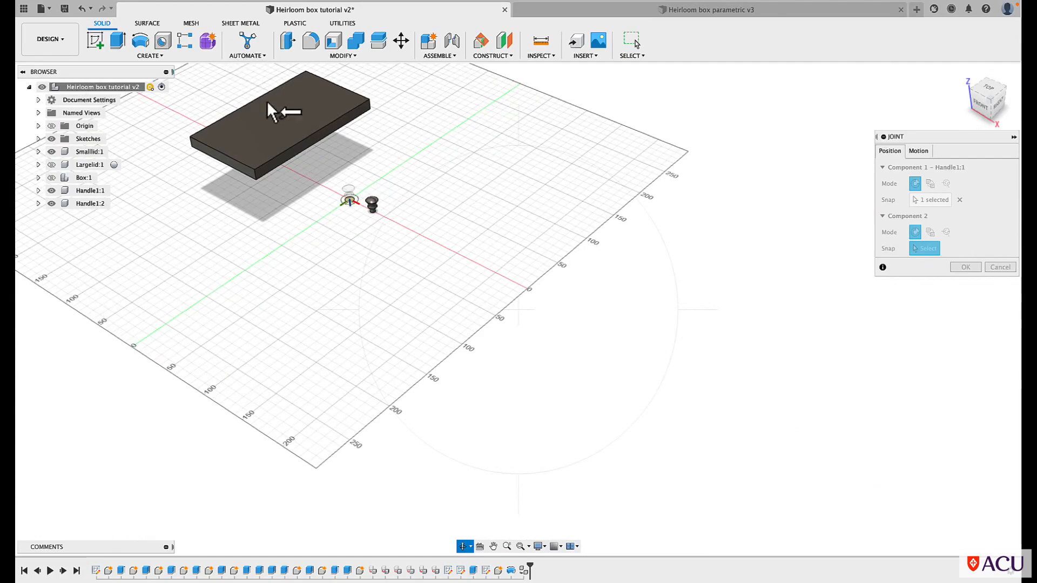
scroll(276, 107, up, 5)
scroll(277, 107, up, 10)
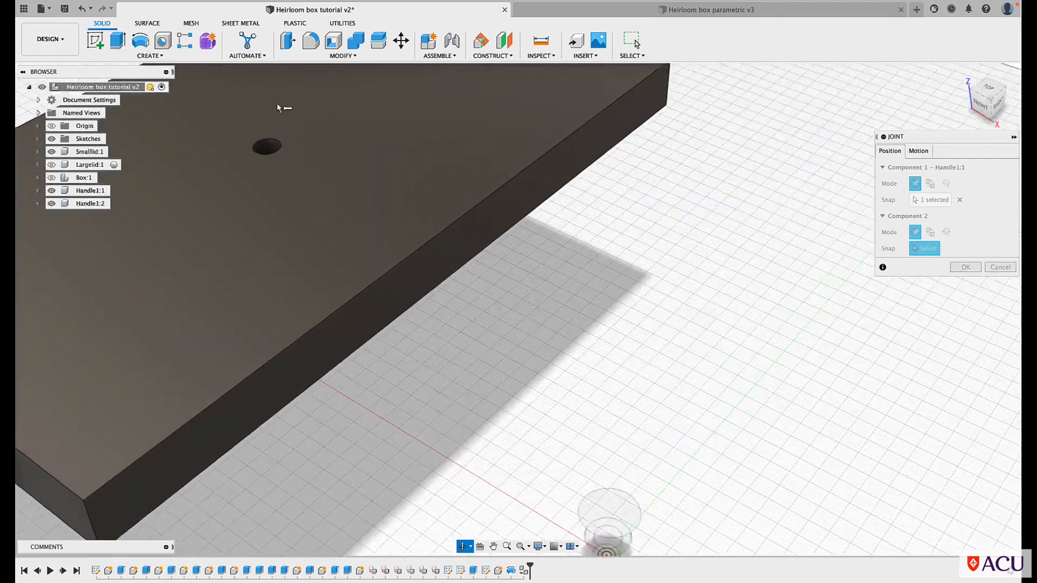
drag(243, 204, 251, 223)
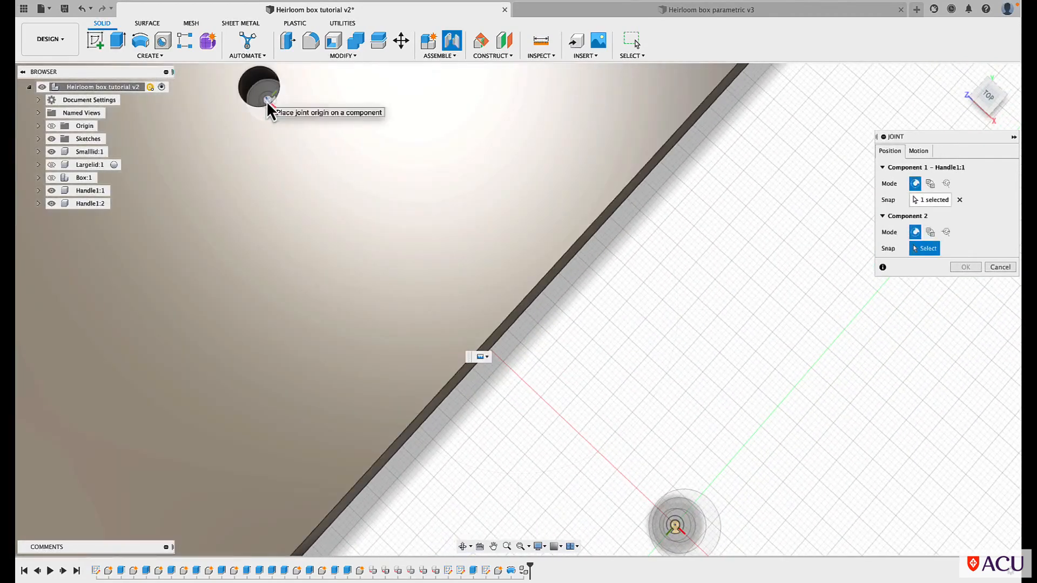
scroll(267, 102, up, 10)
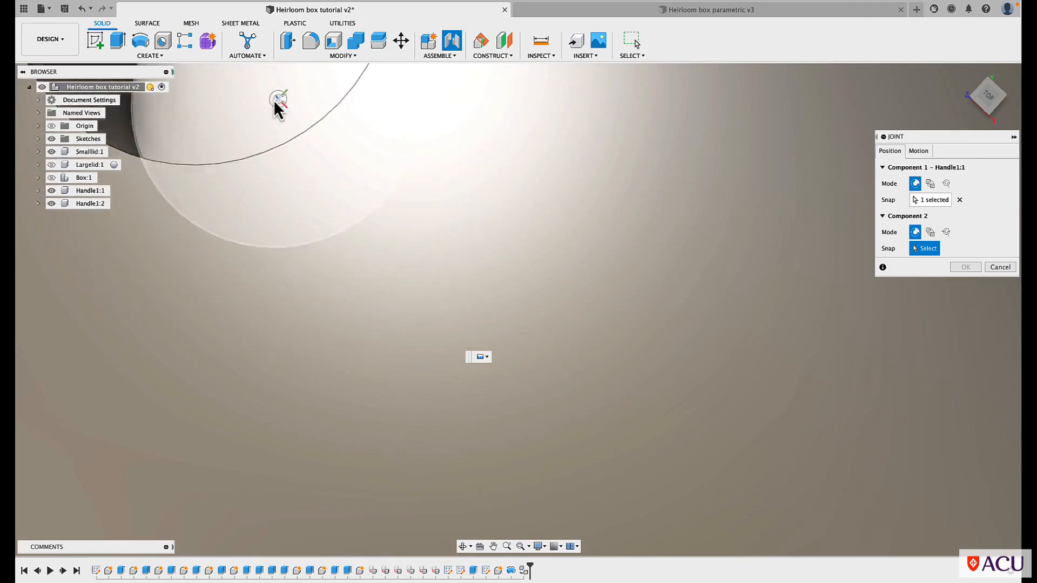
scroll(275, 102, down, 3)
click(274, 101)
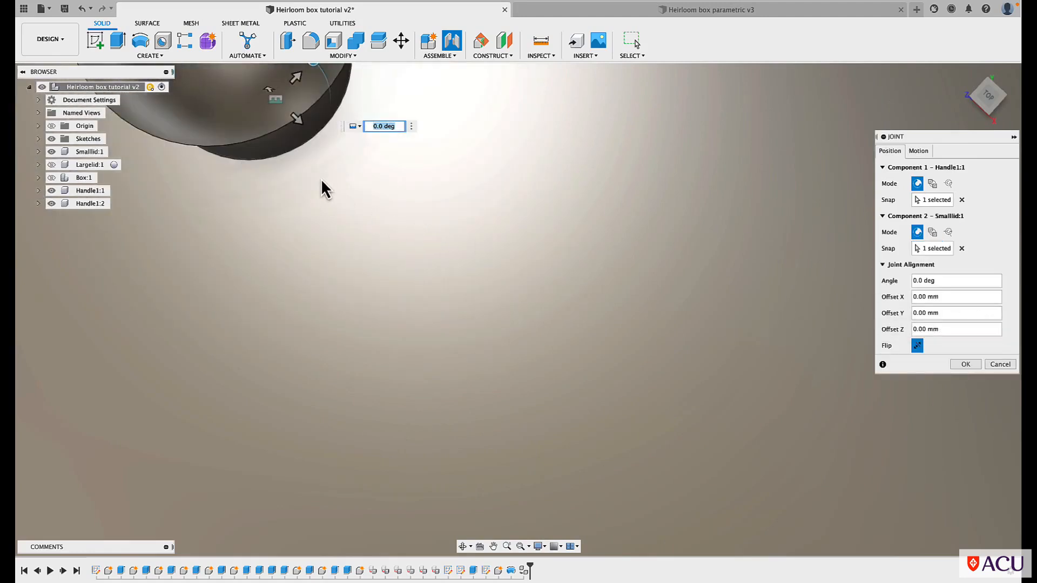
click(965, 365)
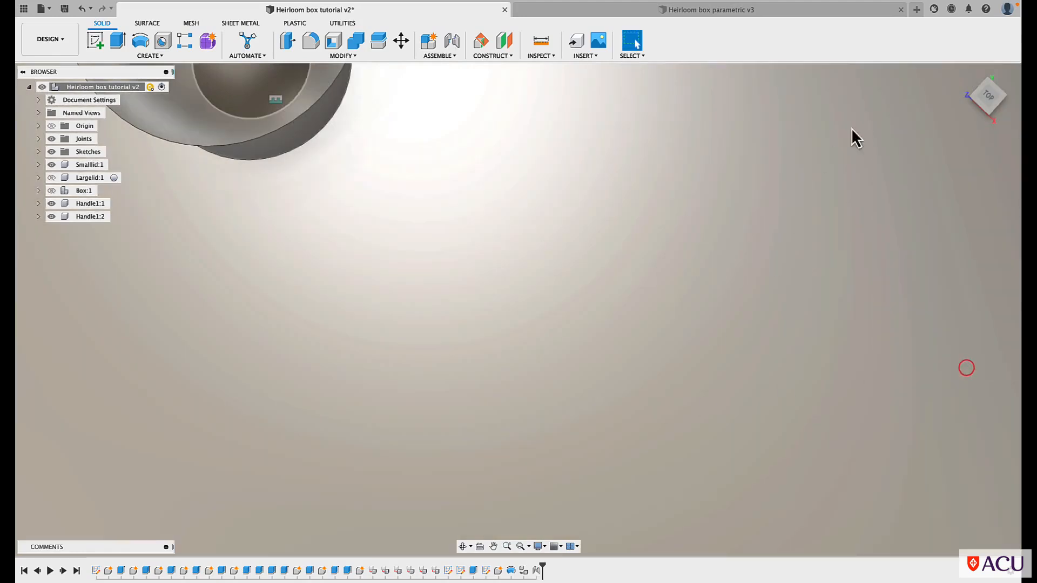
Hide the joints, the small lid and its attached handle, keeping the handle copy shown
click(965, 74)
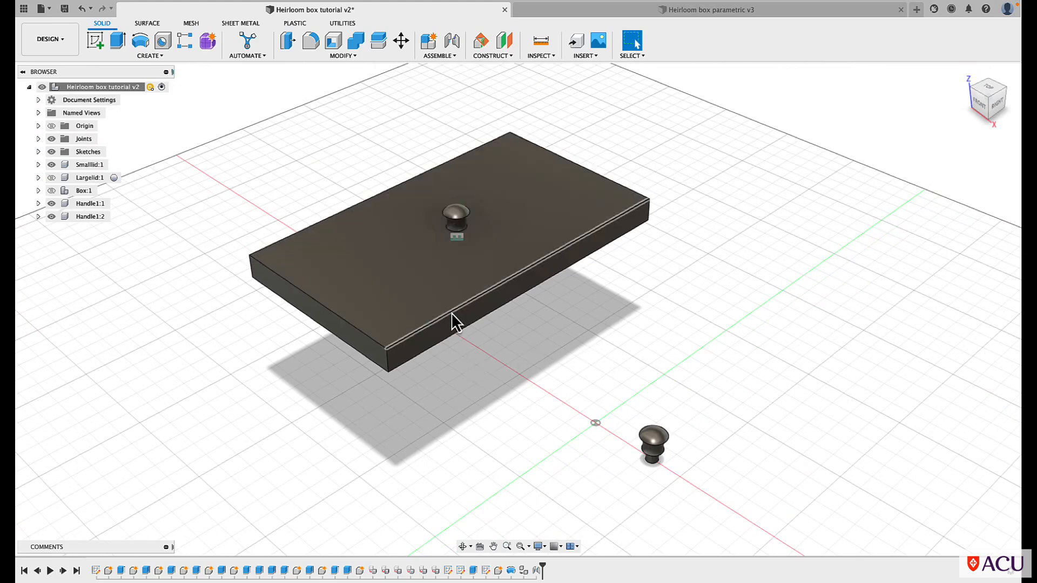
scroll(451, 312, up, 2)
scroll(452, 312, down, 4)
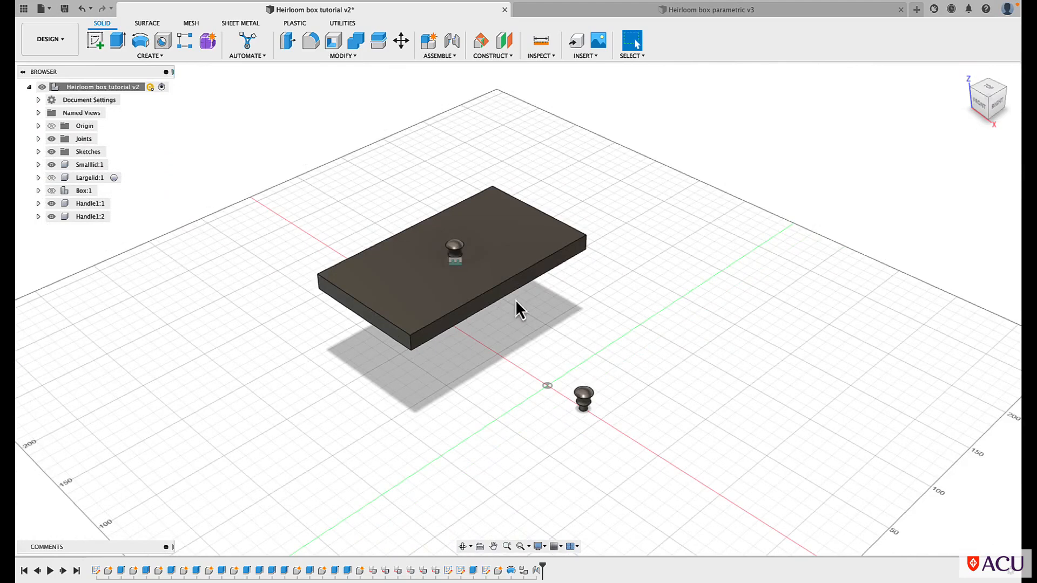
click(52, 139)
click(52, 139)
click(52, 165)
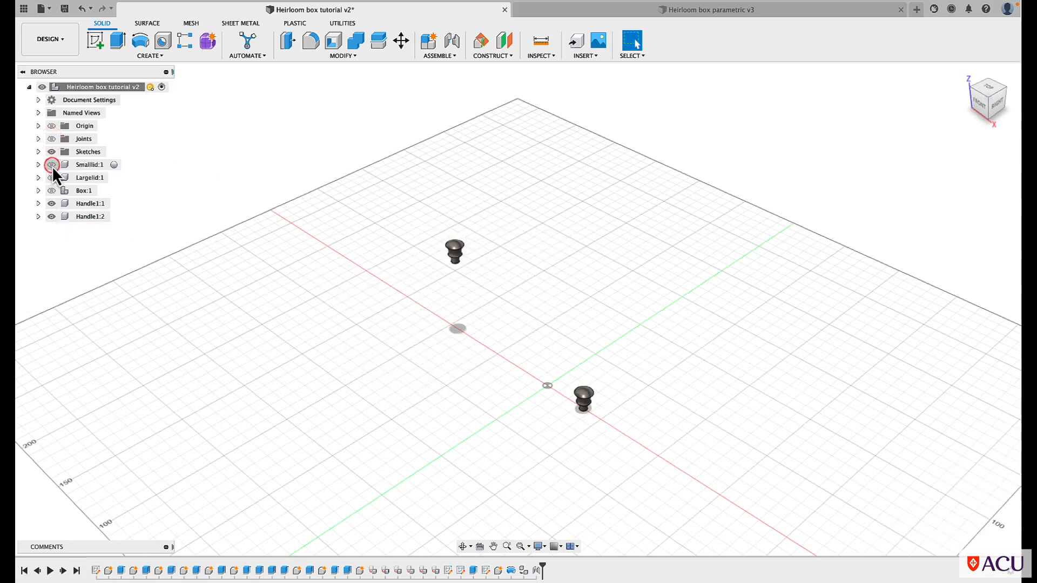
click(52, 204)
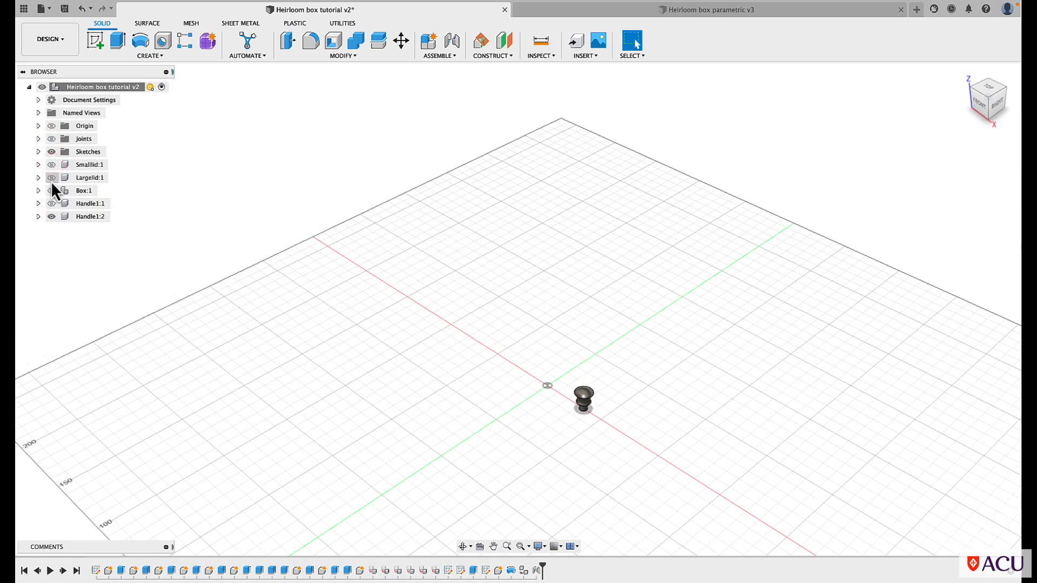
Show the large lid and start a joint with its first origin at the centre of the handle copy's peg underside
click(52, 178)
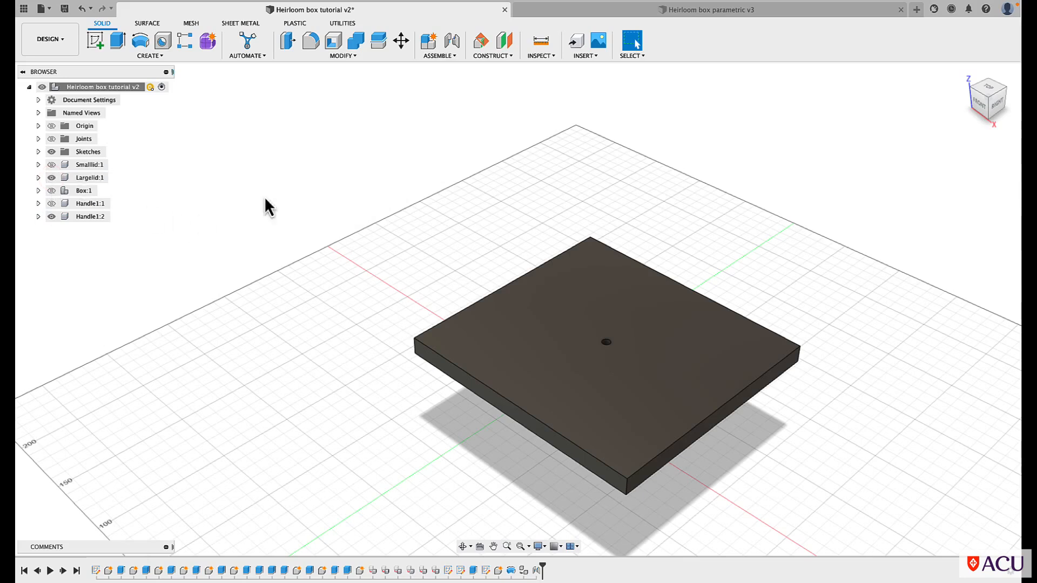
key(j)
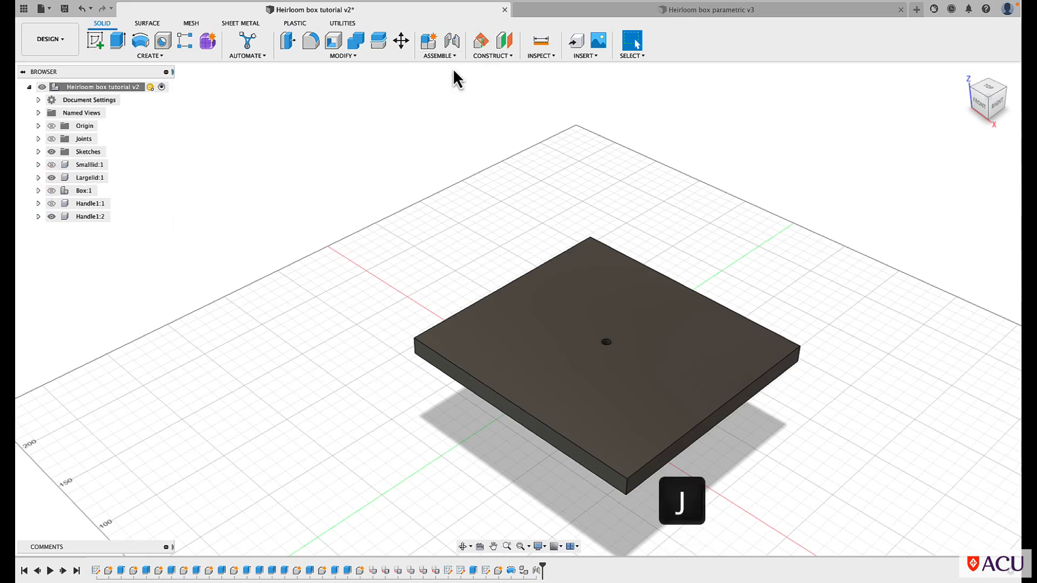
click(464, 546)
drag(528, 513, 527, 458)
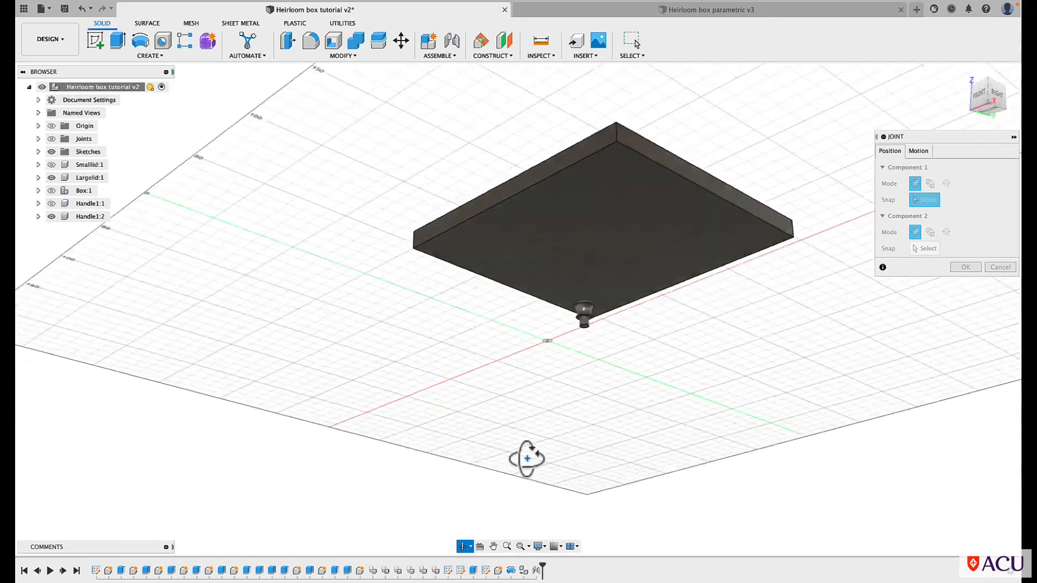
scroll(583, 300, up, 5)
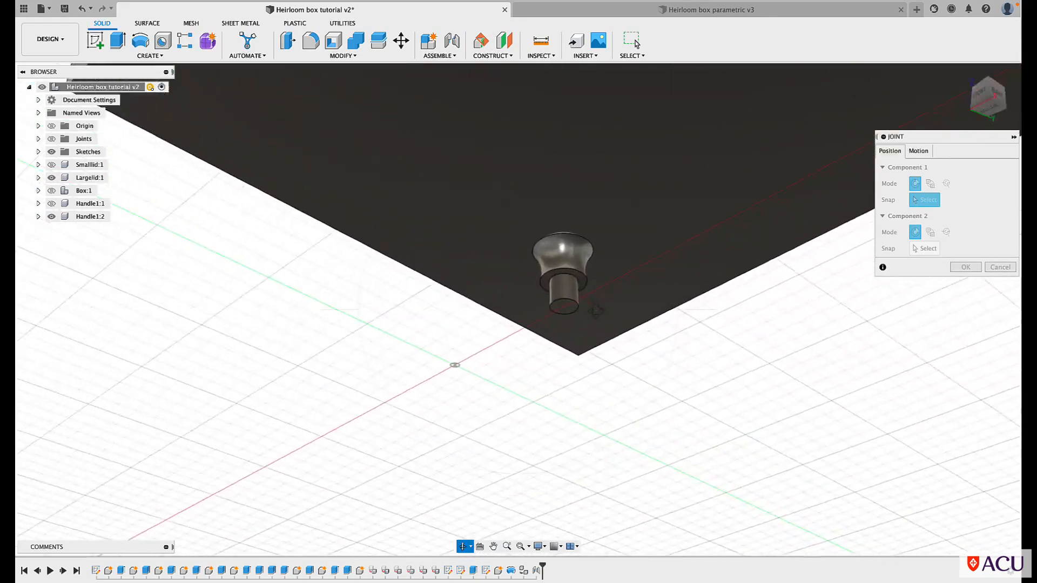
scroll(596, 310, up, 2)
key(Escape)
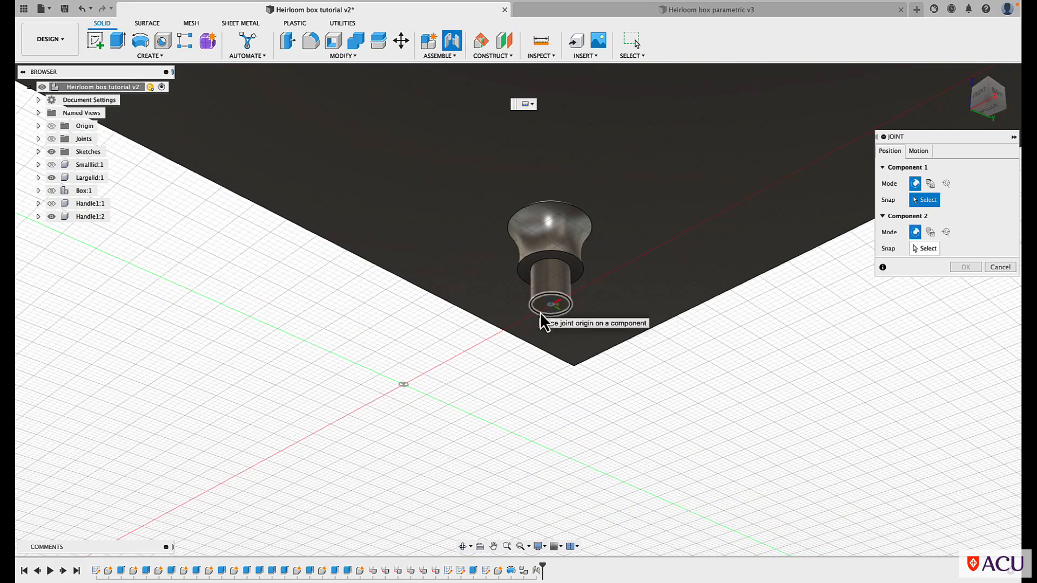
click(552, 311)
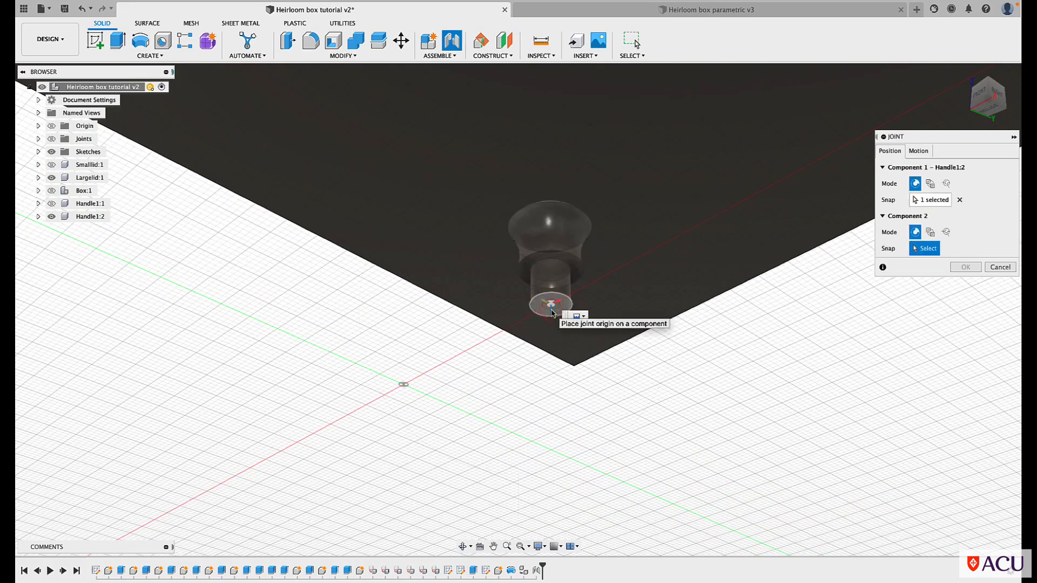
Set the second joint origin at the centre of the large lid's hole floor and finish the joint with zero angle and offsets
click(462, 546)
drag(597, 297, 595, 404)
scroll(597, 367, down, 5)
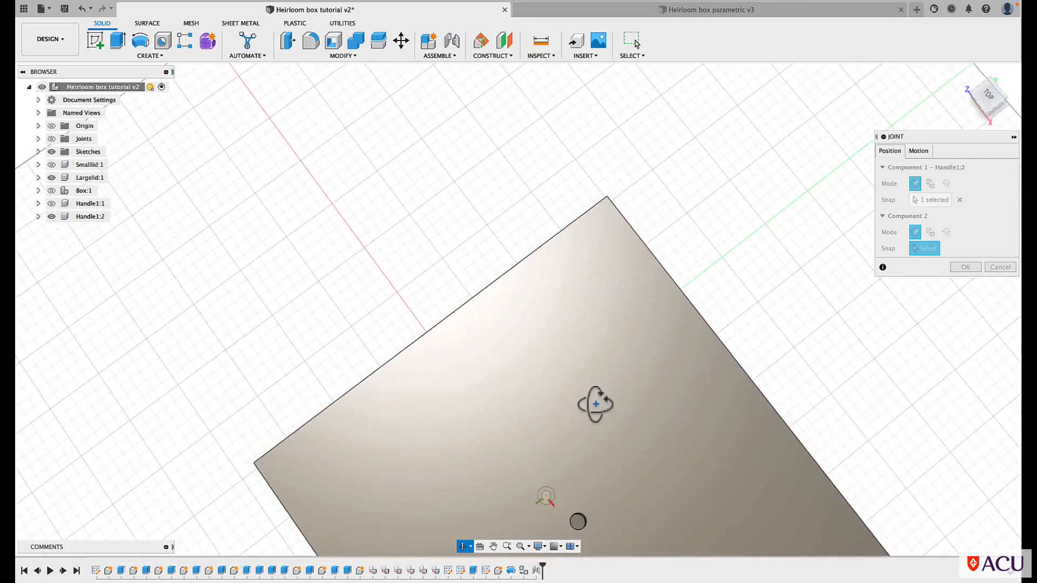
scroll(577, 532, up, 5)
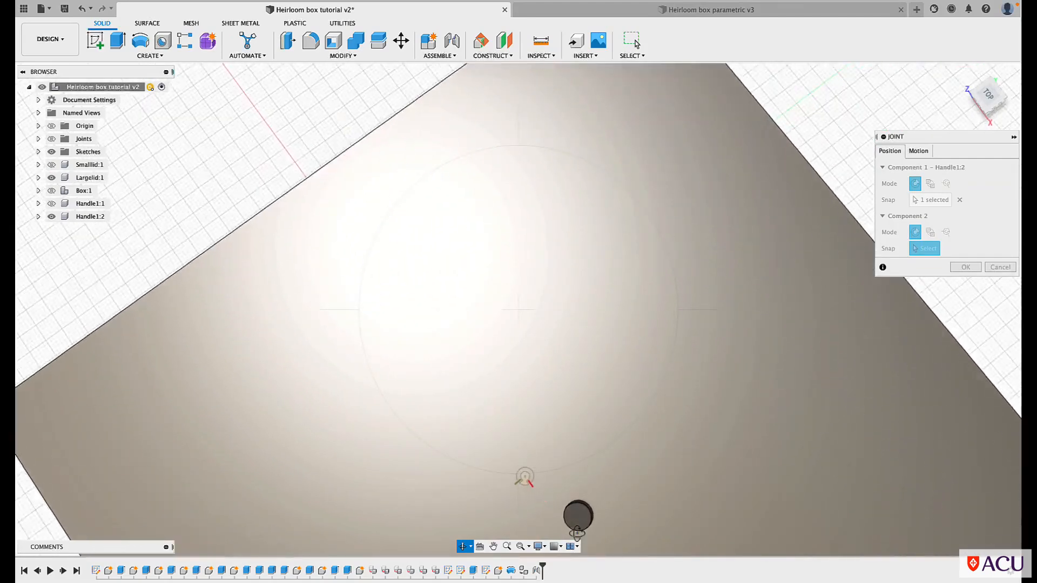
scroll(577, 533, up, 5)
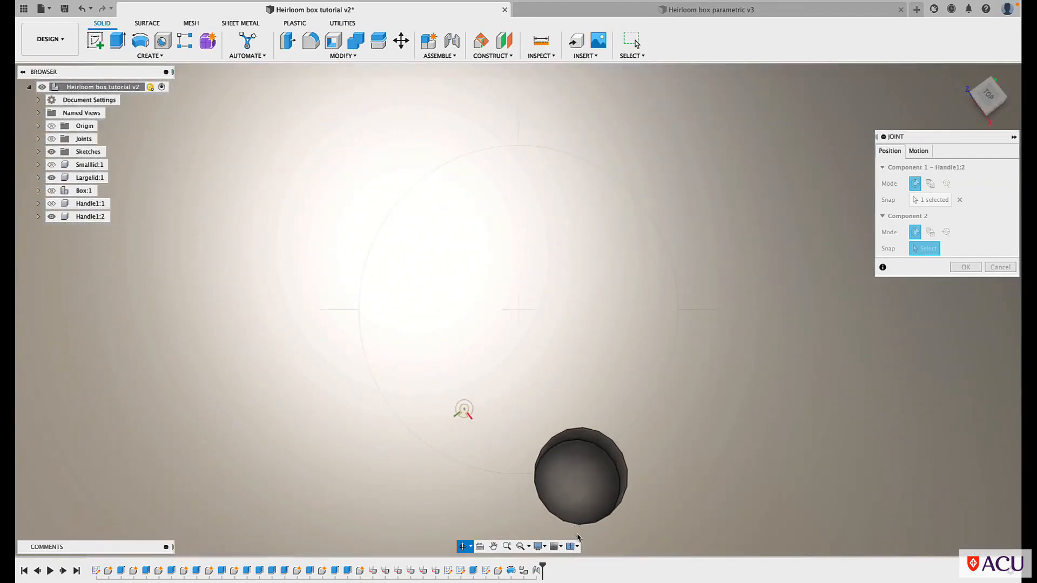
key(Escape)
click(575, 485)
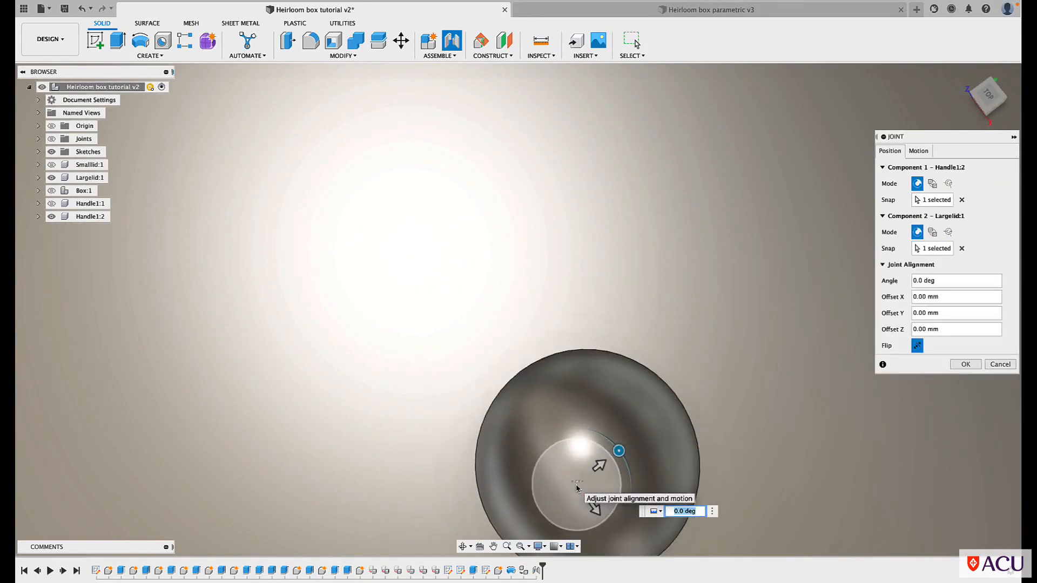
click(966, 365)
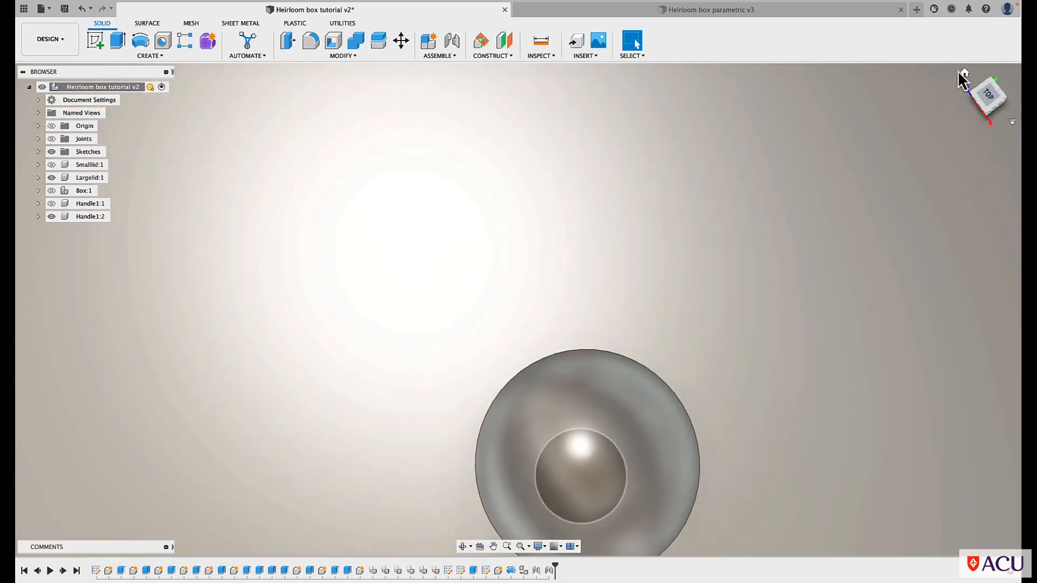
Show the small lid, the box and the original handle together with the large lid
click(965, 73)
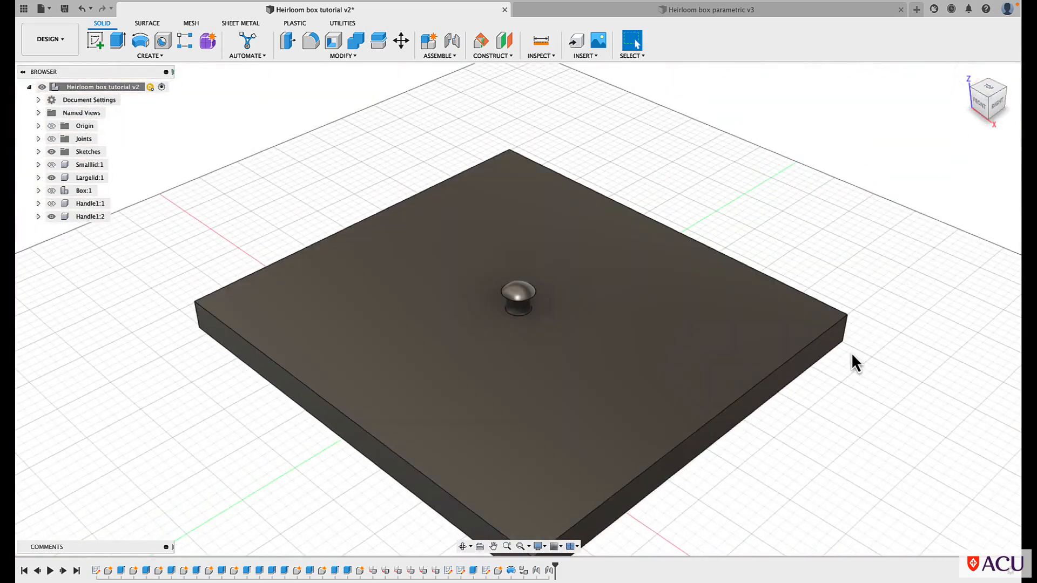
scroll(851, 352, down, 4)
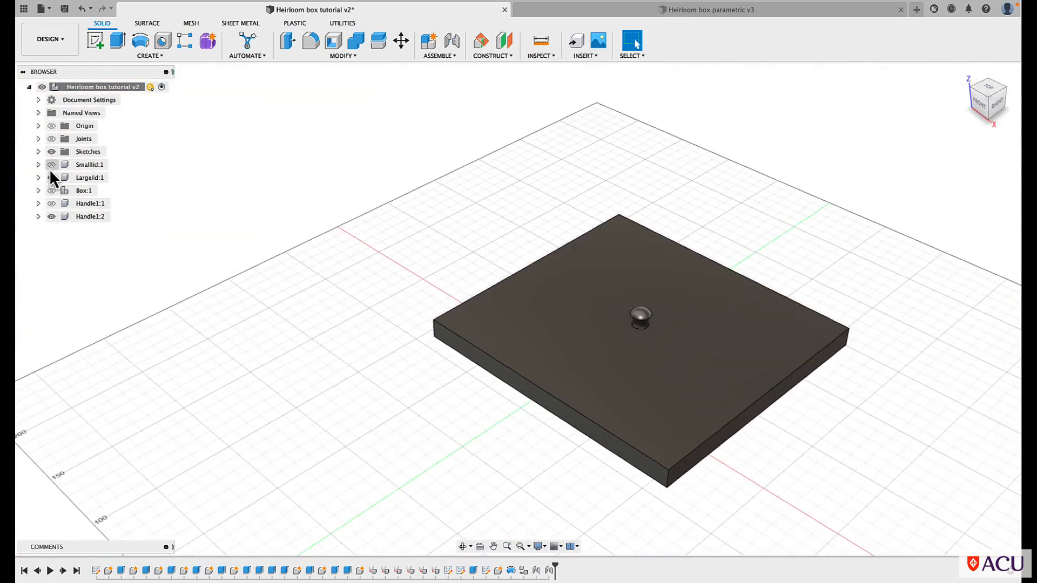
click(51, 164)
click(51, 190)
click(52, 203)
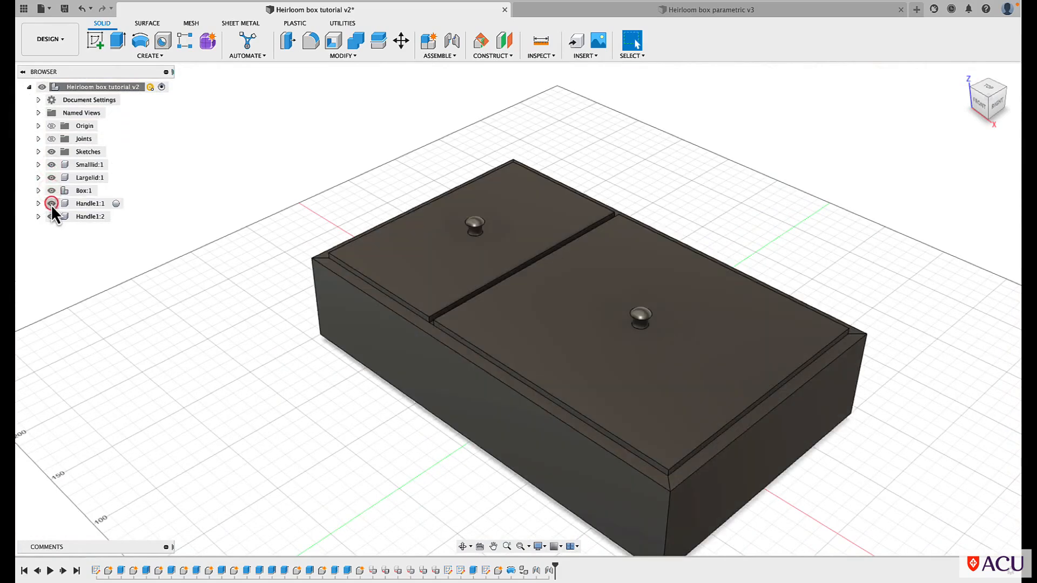
scroll(240, 172, down, 3)
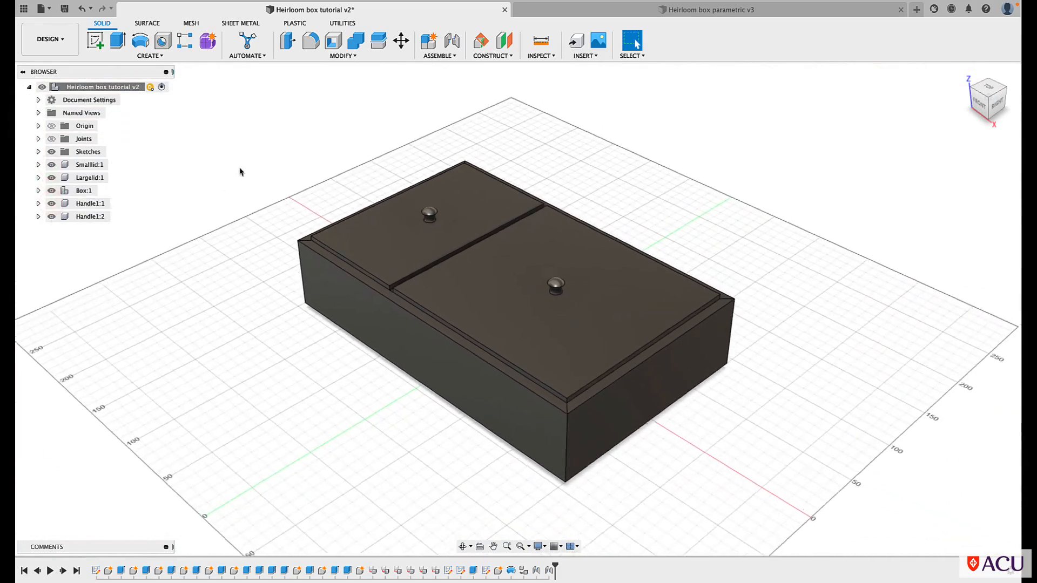
Examine how both handles sit on the lids from a low angle between the box's left and front sides
scroll(240, 171, up, 1)
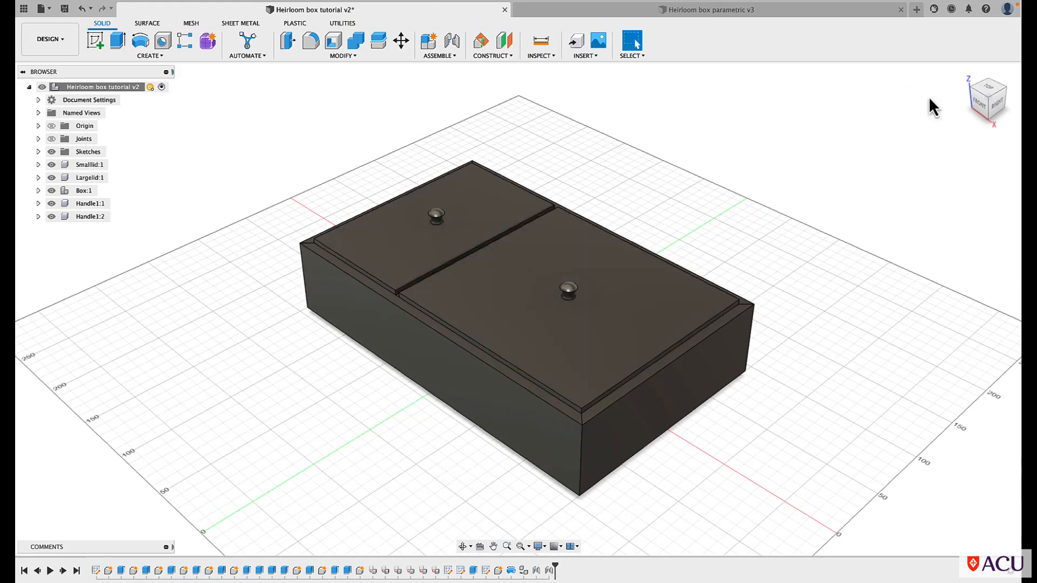
click(970, 88)
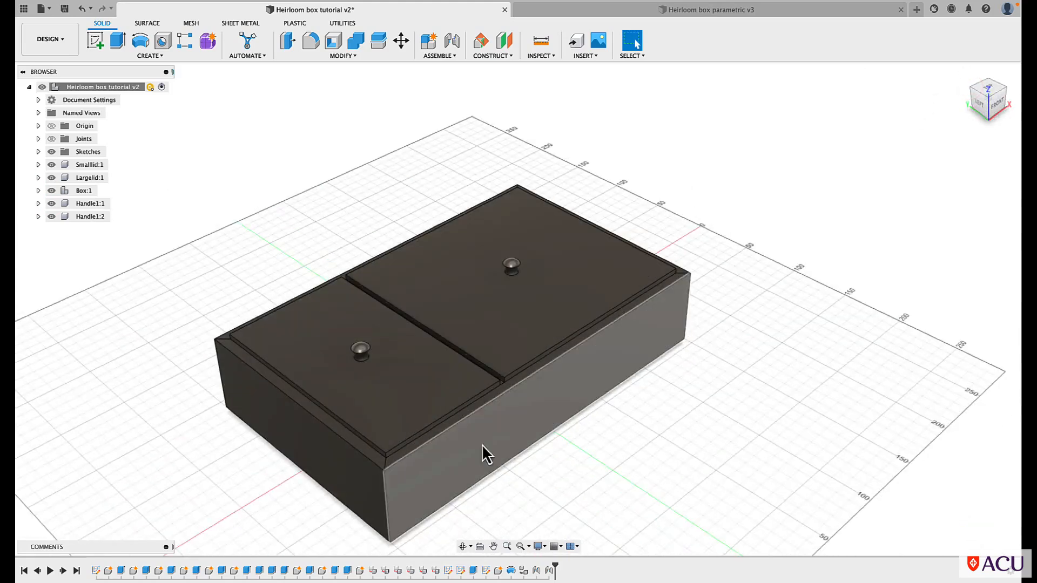
click(462, 546)
drag(476, 501, 470, 474)
scroll(367, 289, up, 2)
scroll(372, 287, up, 2)
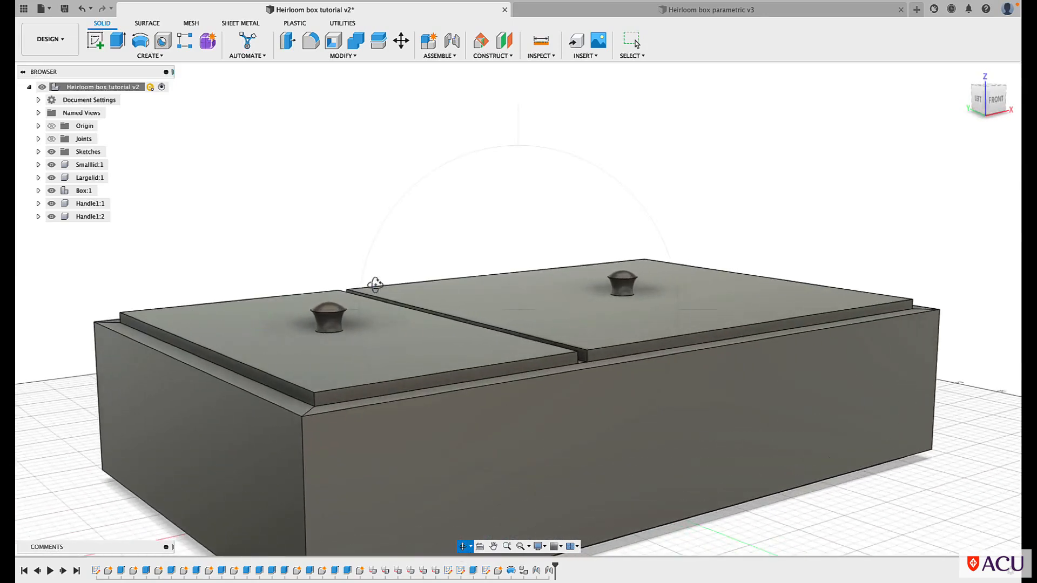
scroll(375, 287, up, 2)
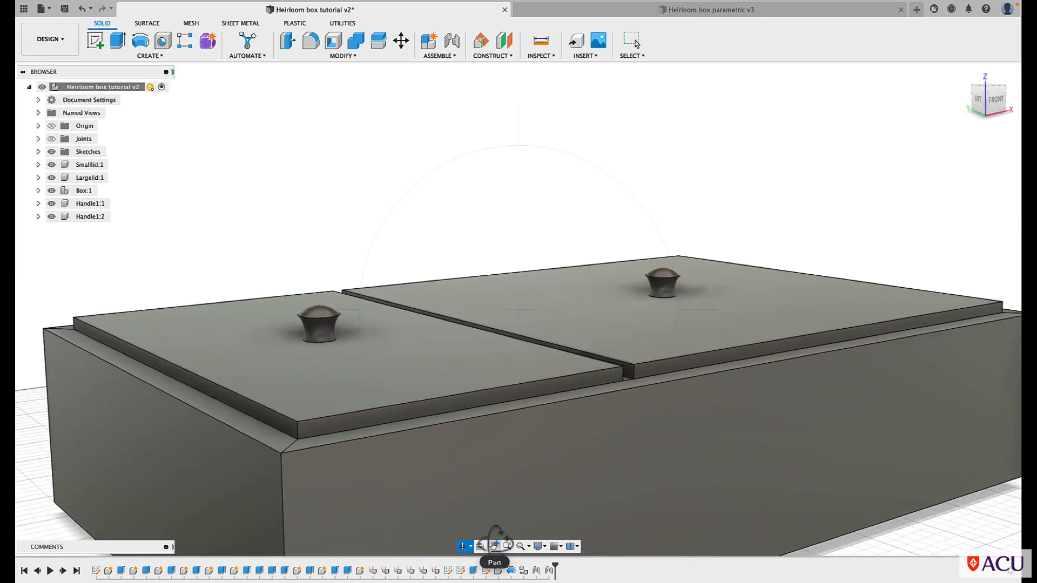
key(Escape)
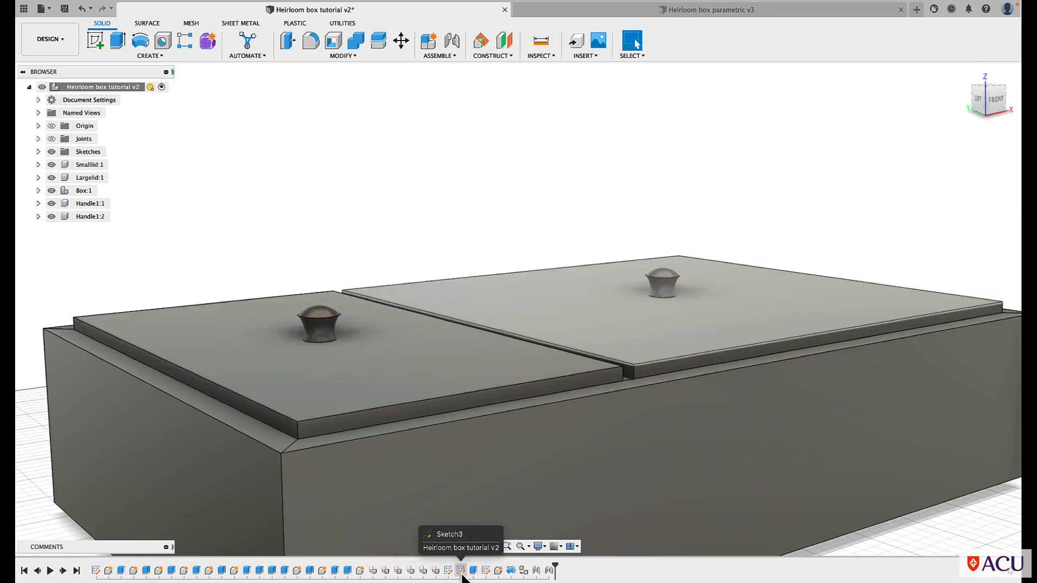
Edit the handle profile in Sketch4, moving the point where its two arcs meet to X 5 mm, Z 14 mm, and finish the sketch
click(37, 151)
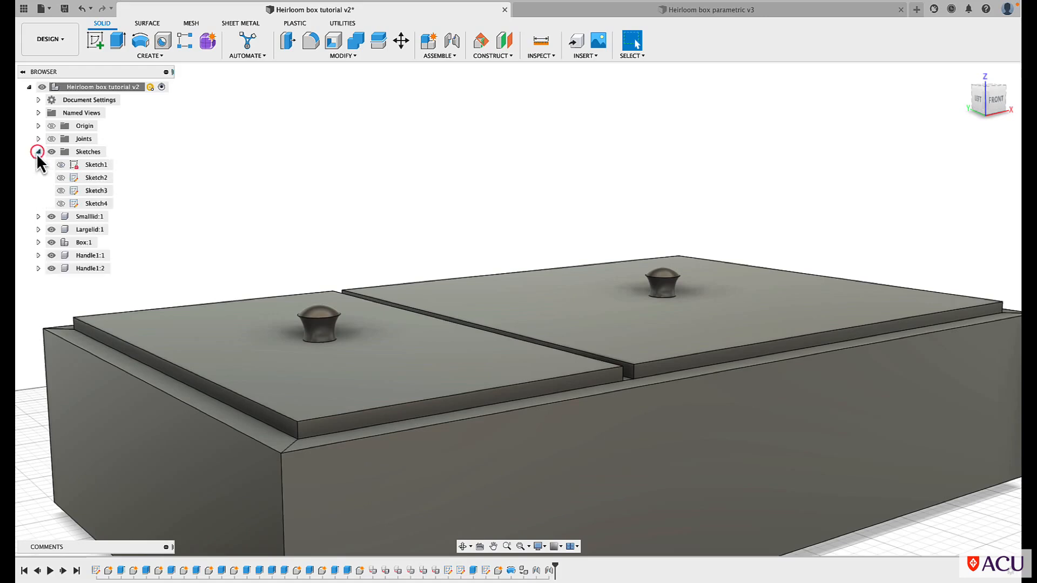
right_click(91, 205)
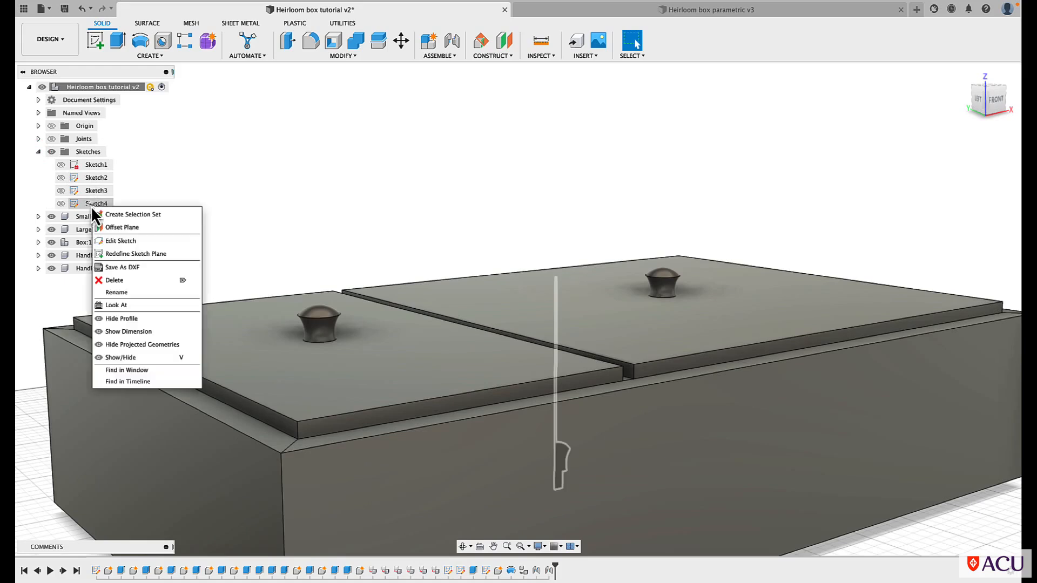
click(109, 242)
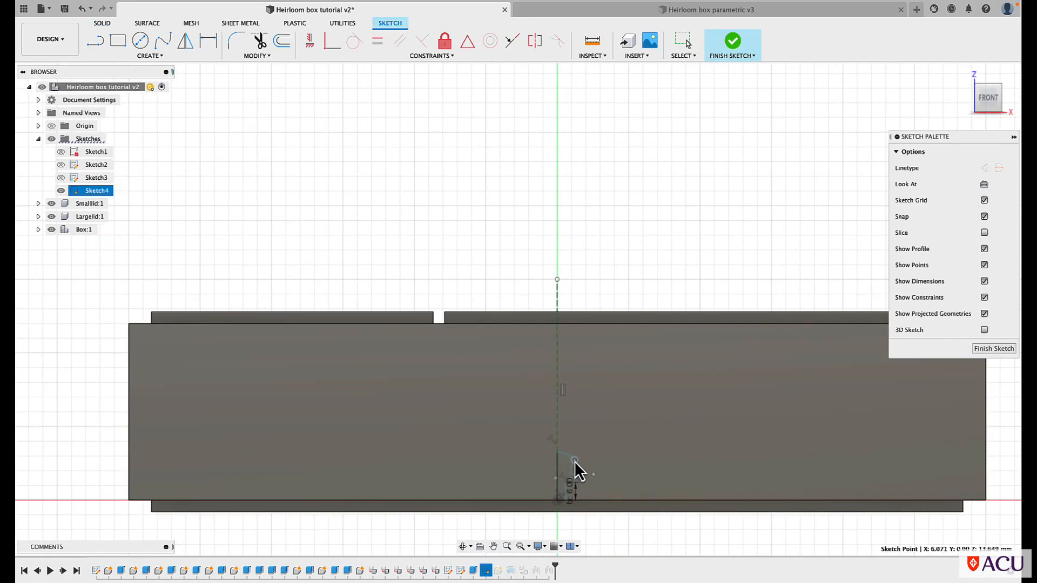
key(Escape)
scroll(576, 471, up, 1)
scroll(575, 461, up, 5)
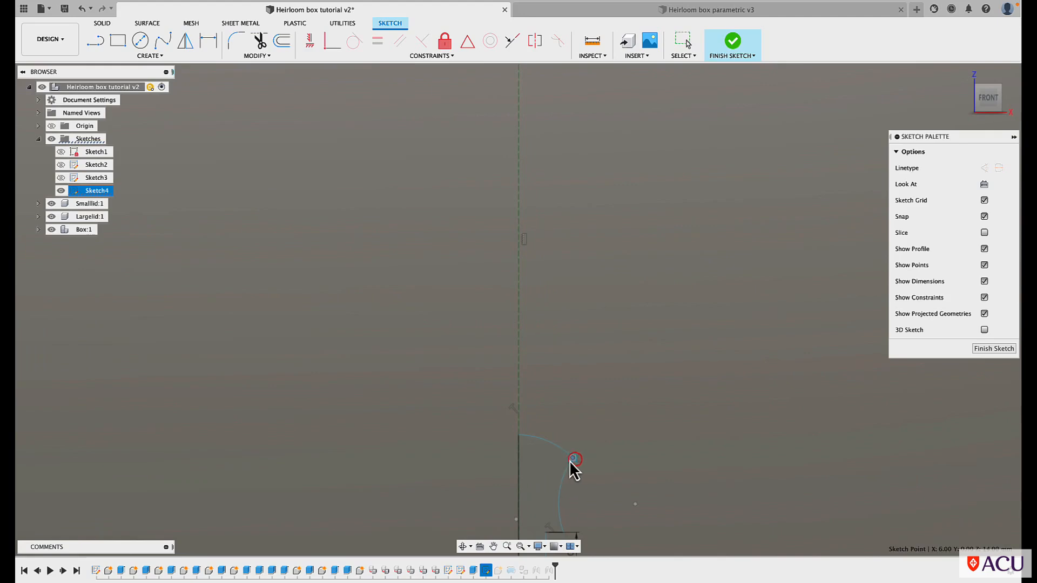
click(566, 462)
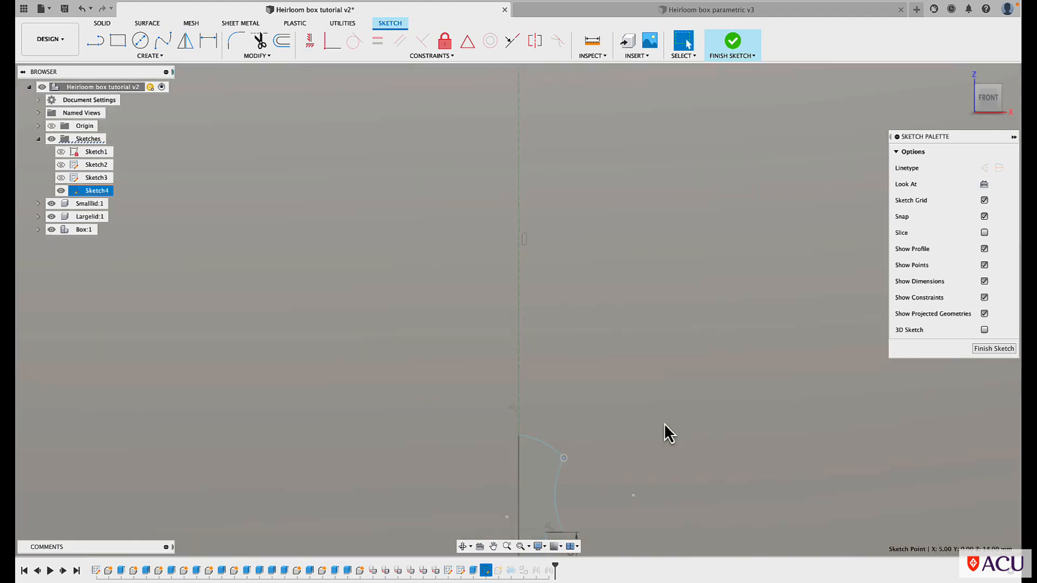
scroll(664, 425, down, 1)
click(732, 43)
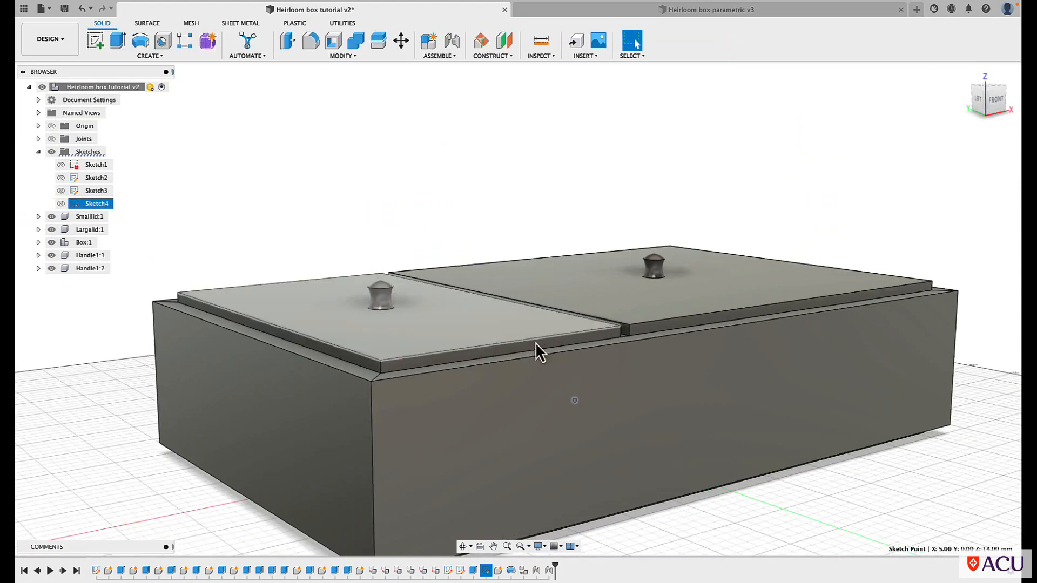
Hide both handle components, leaving the box and the two lids shown
scroll(199, 130, down, 3)
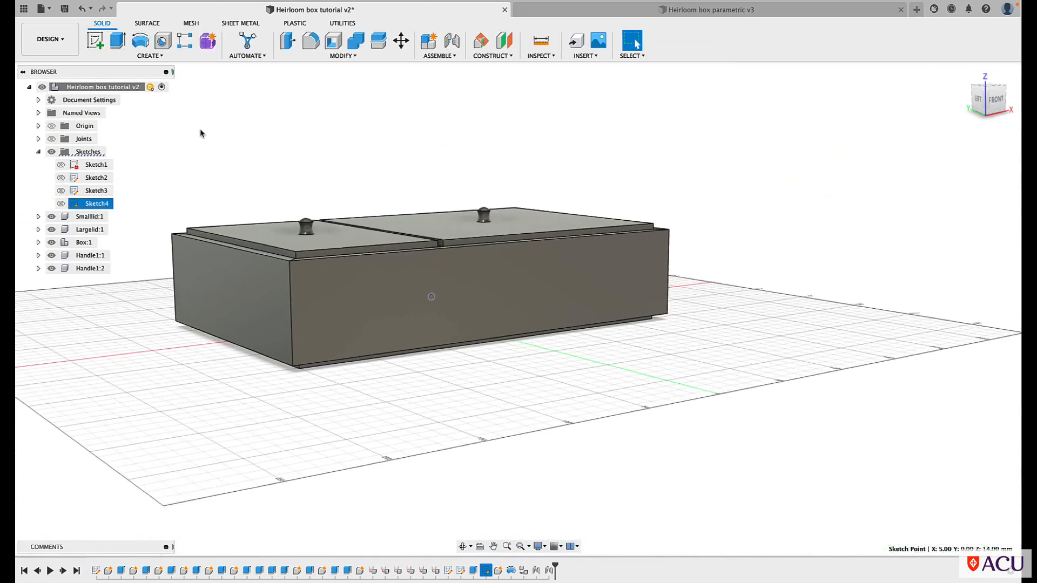
scroll(200, 130, up, 1)
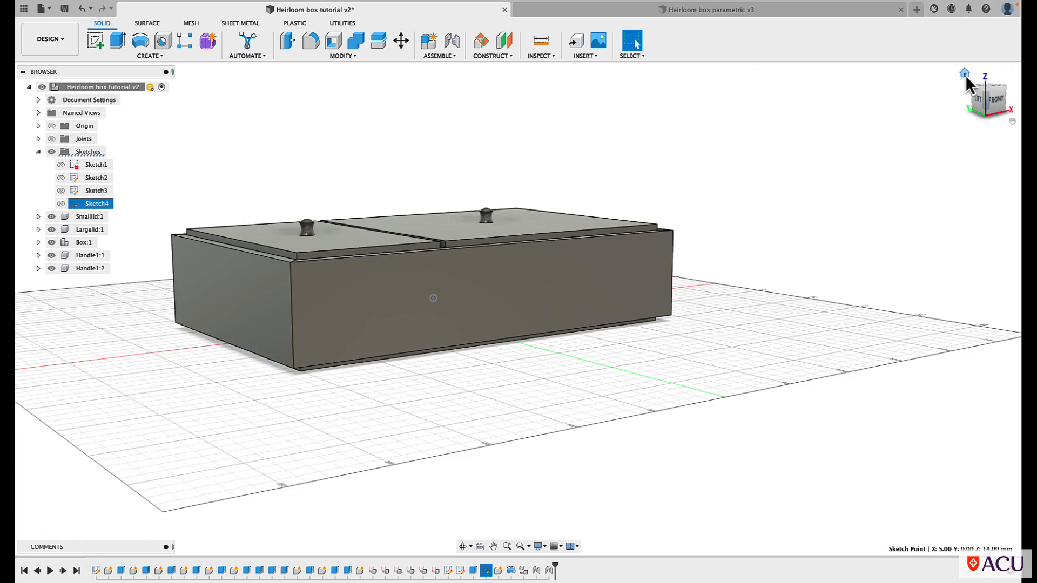
click(964, 75)
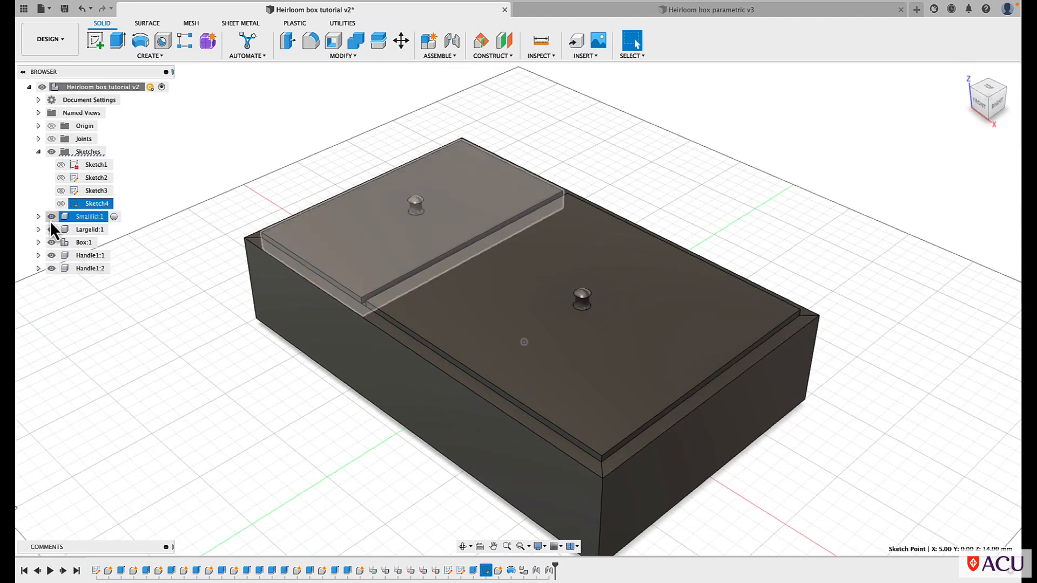
click(51, 255)
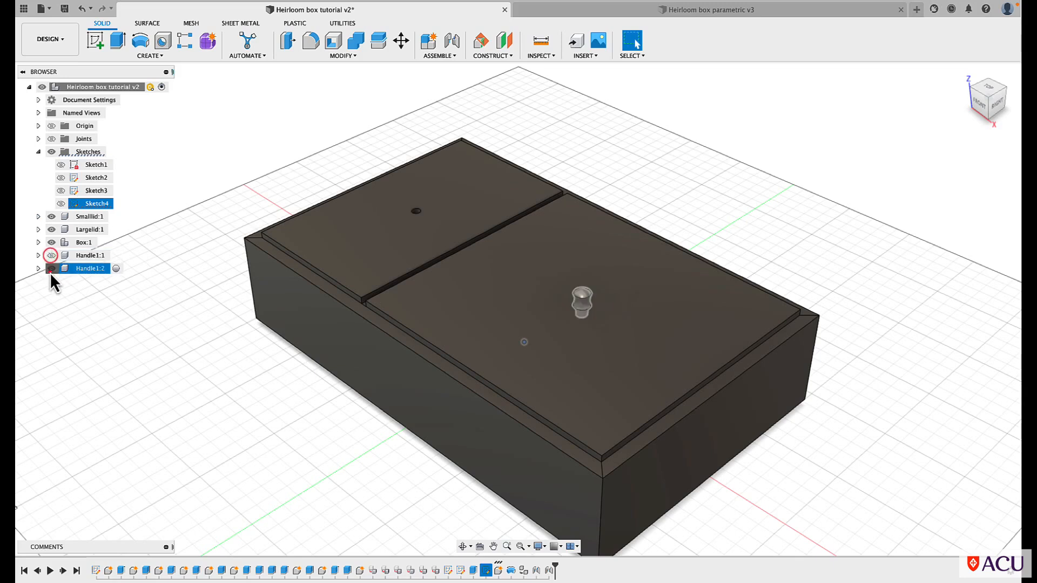
click(51, 268)
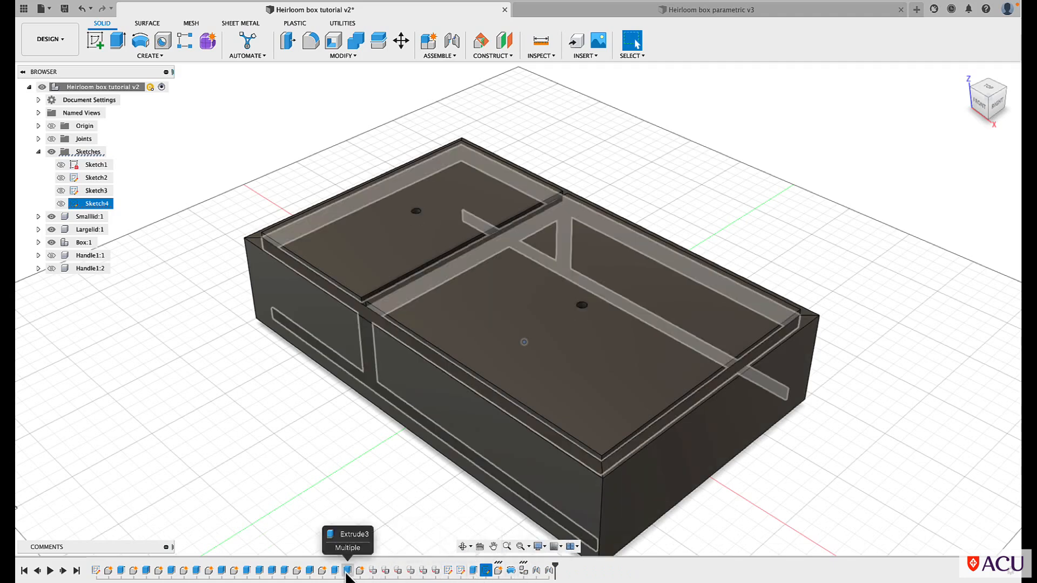
Suppress the Extrude2 feature that cuts the handle holes in both lids, and unsuppress it again
right_click(473, 575)
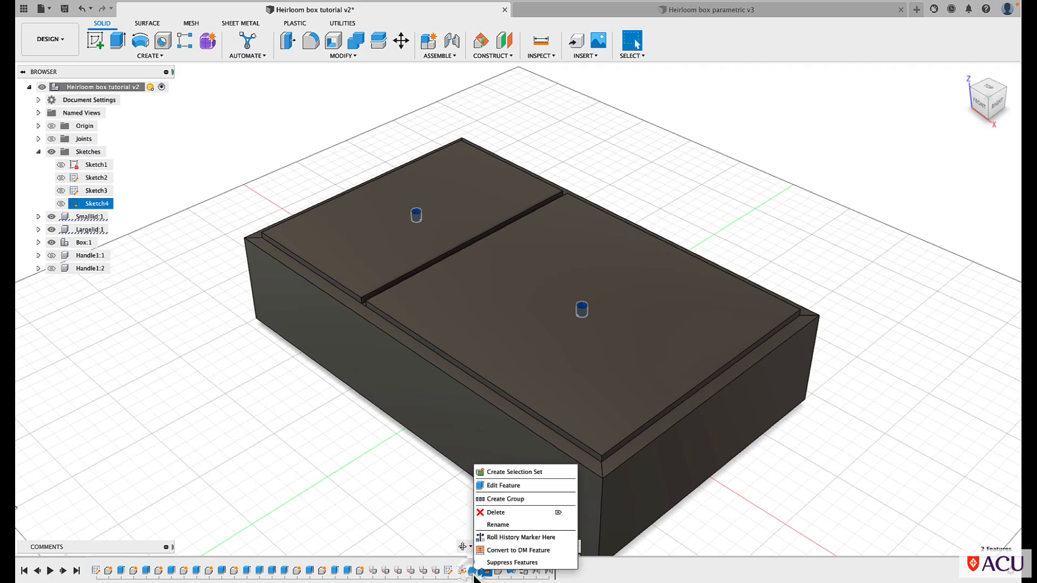
click(492, 562)
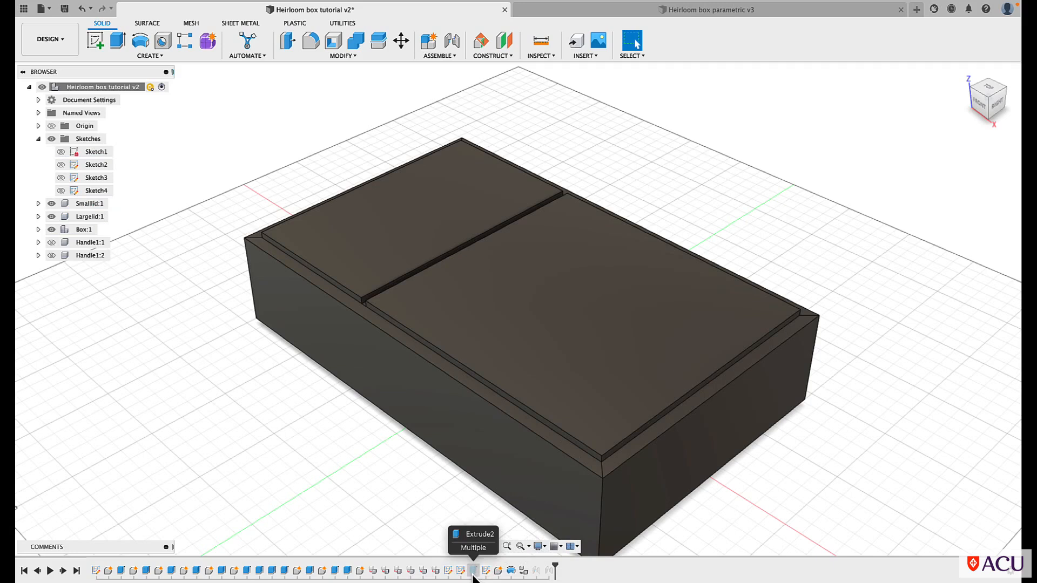
right_click(473, 575)
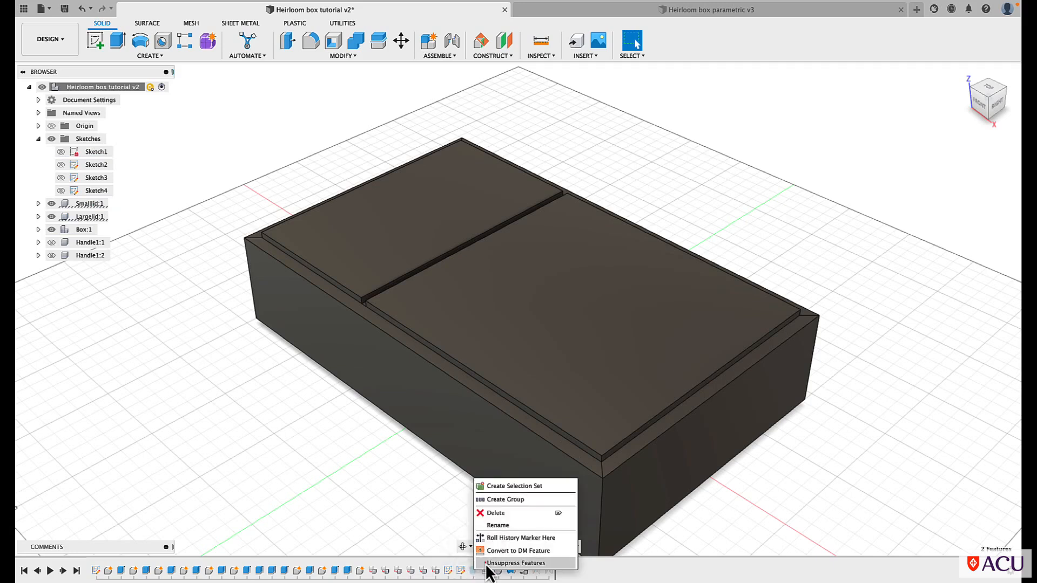
click(486, 561)
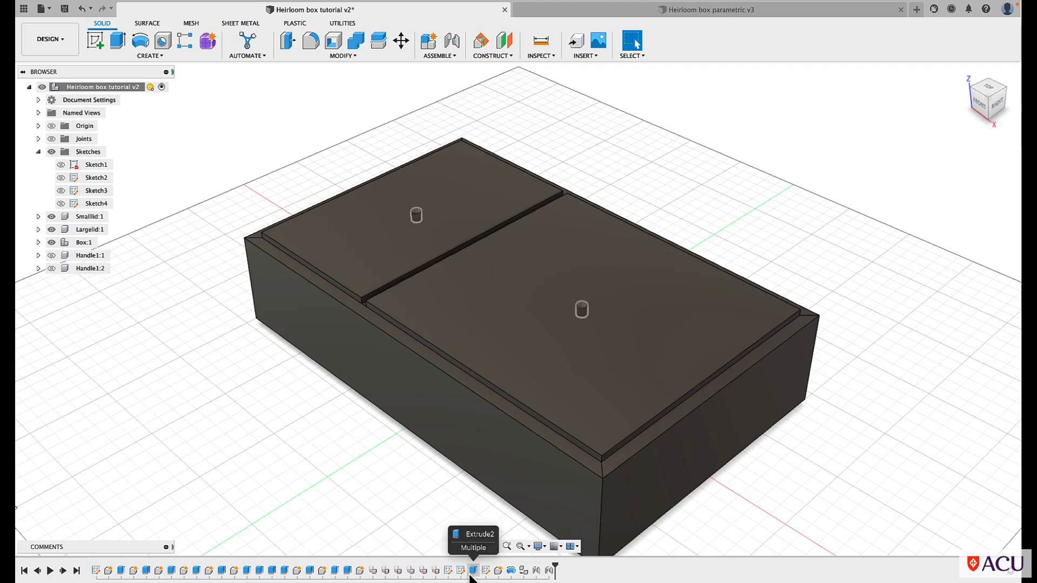
Suppress the Extrude2 feature that cuts the handle holes in both lids, and open Sketch2 on the small lid for editing
right_click(473, 575)
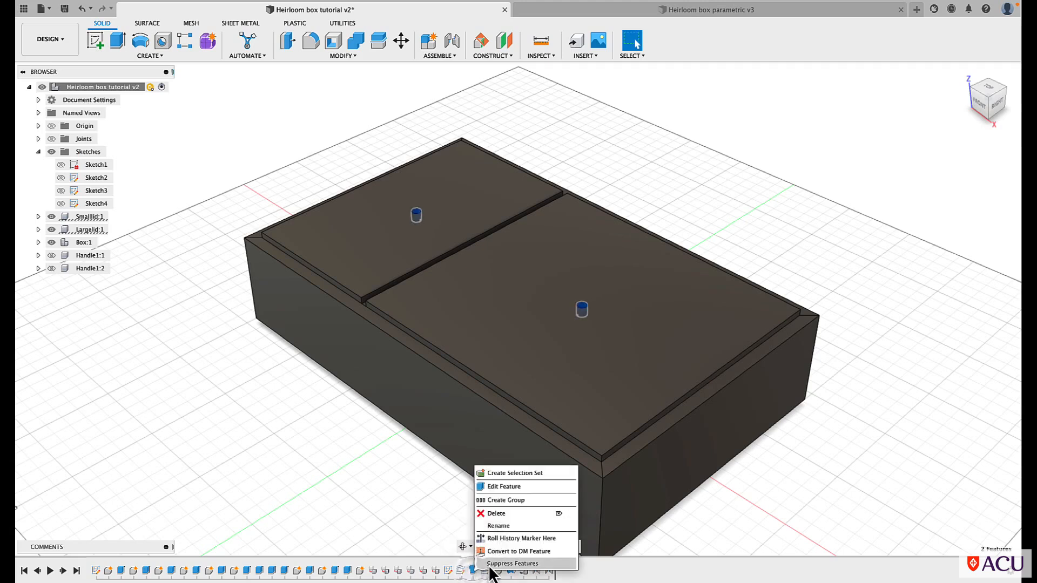
click(486, 562)
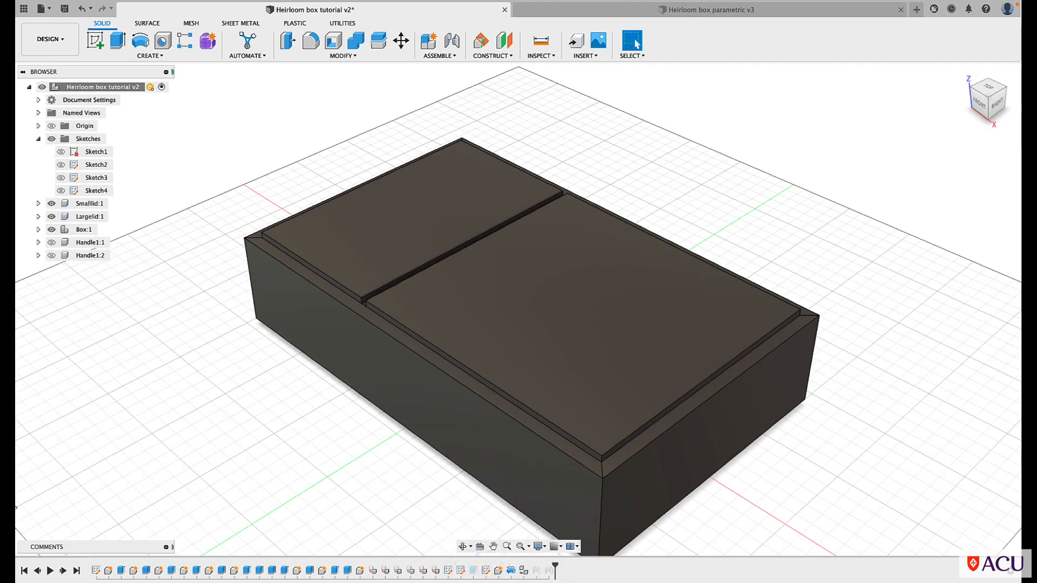
click(449, 575)
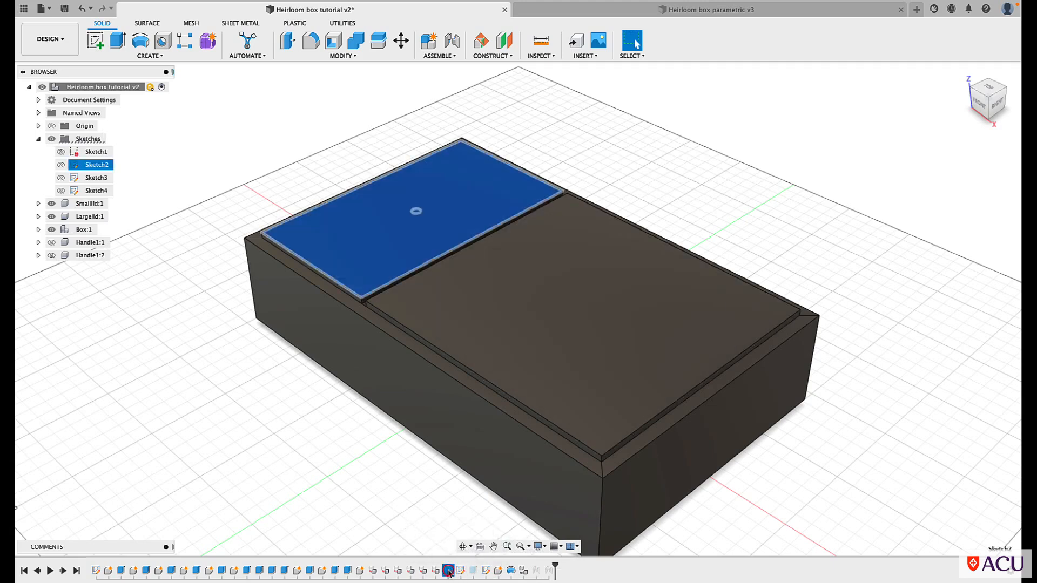
right_click(449, 575)
click(478, 460)
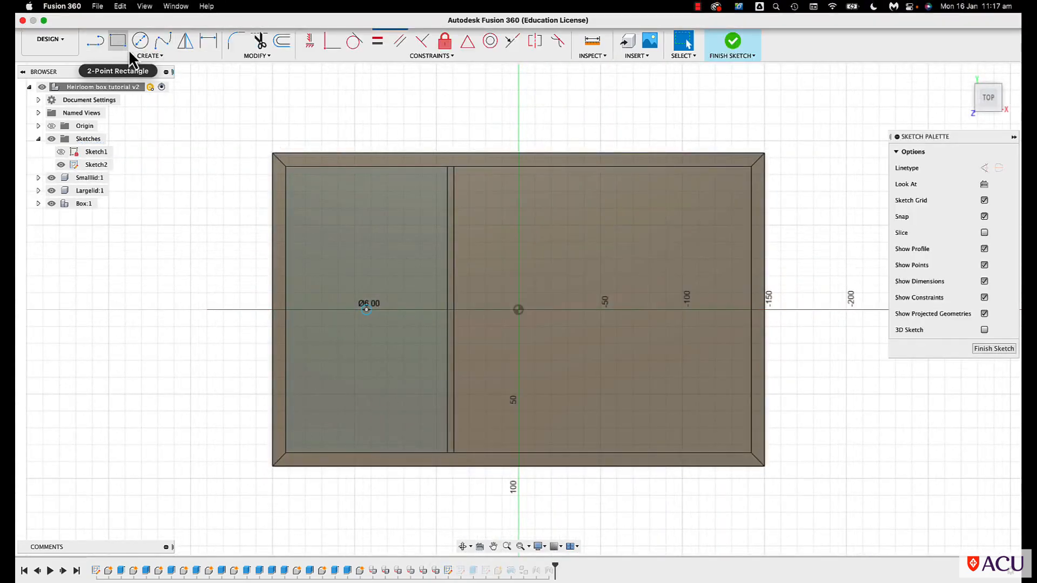
Draw a center rectangle 9 mm wide and 140 mm long on the small lid, centred on its hole circle, and finish the sketch
click(143, 56)
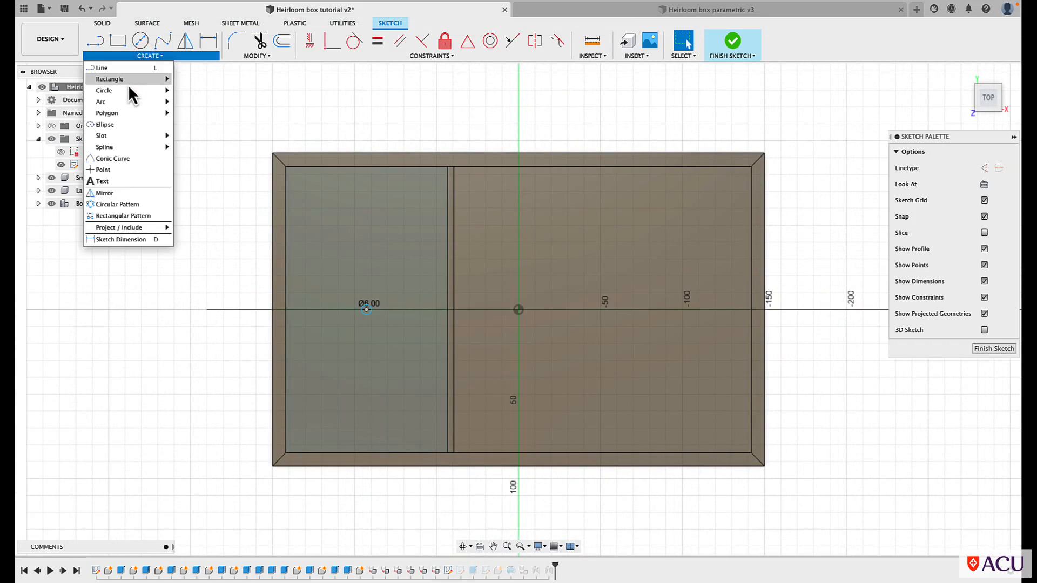
mouse_move(129, 81)
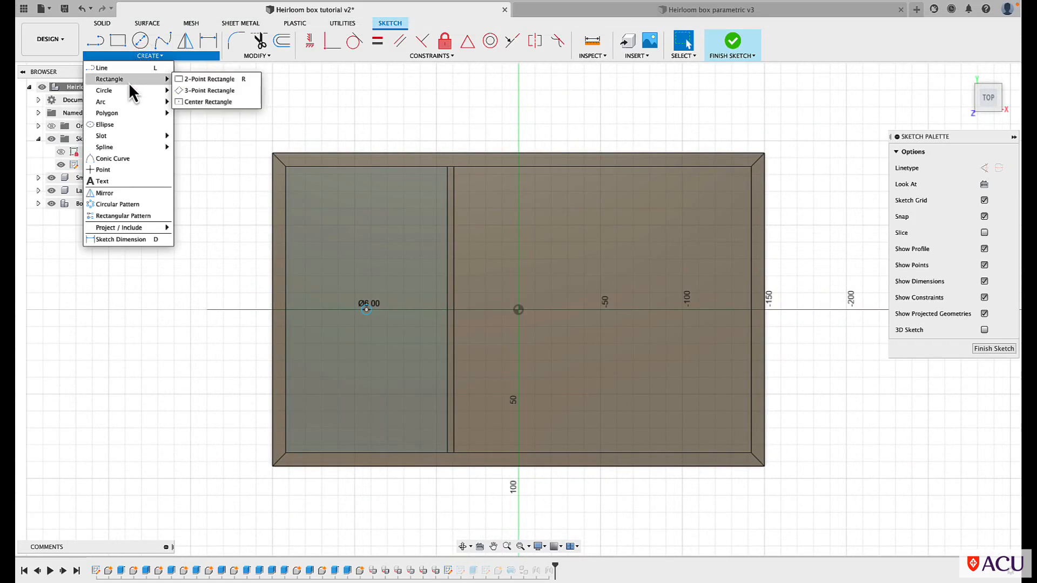
click(207, 102)
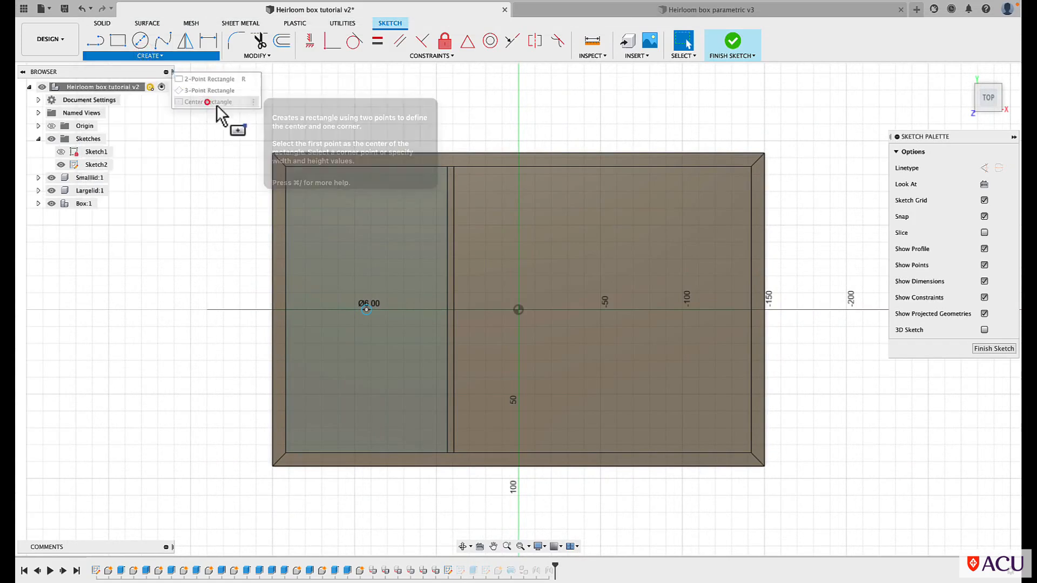
click(366, 310)
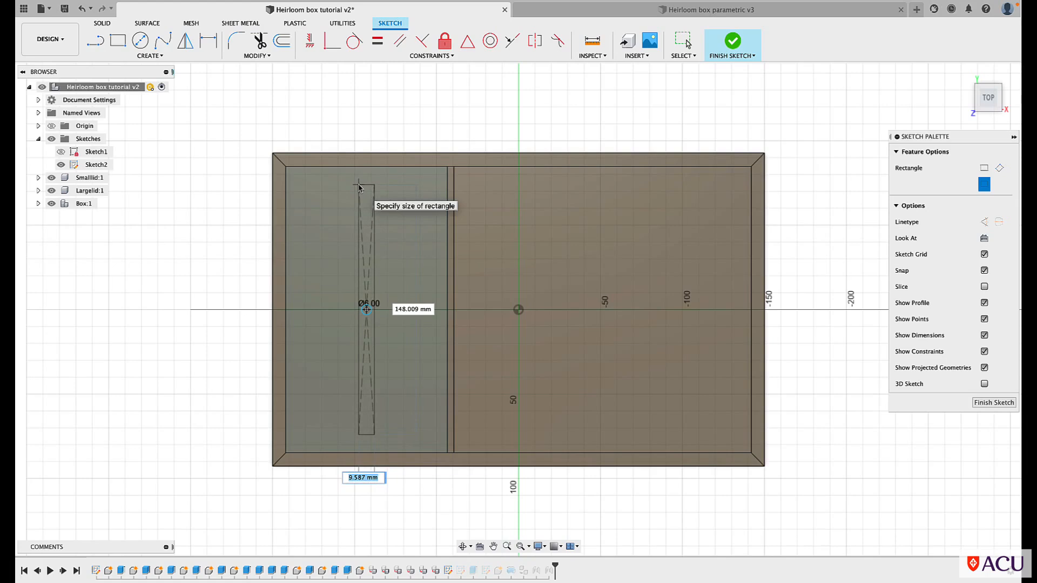
key(Tab)
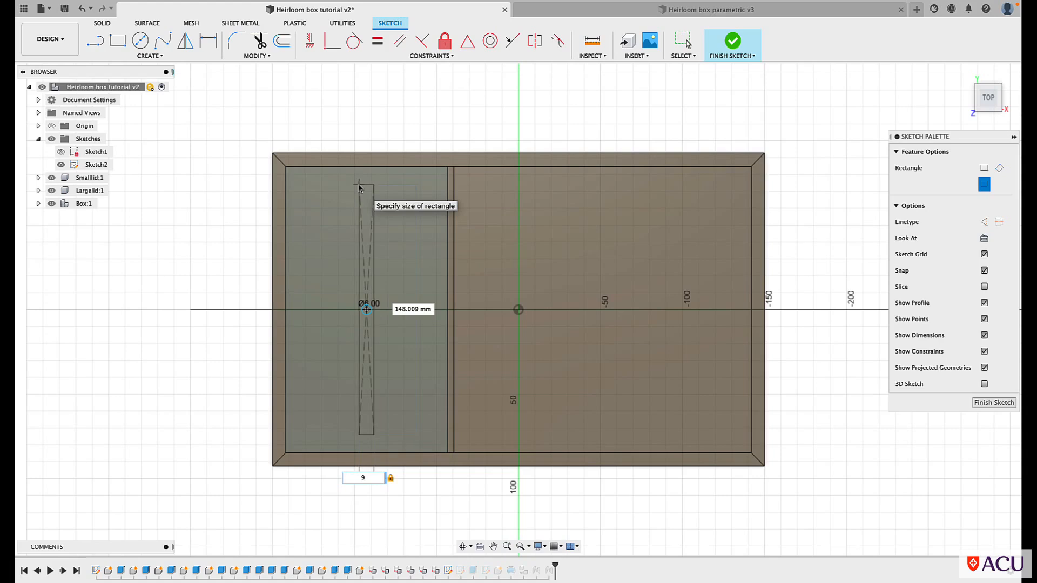
key(Tab)
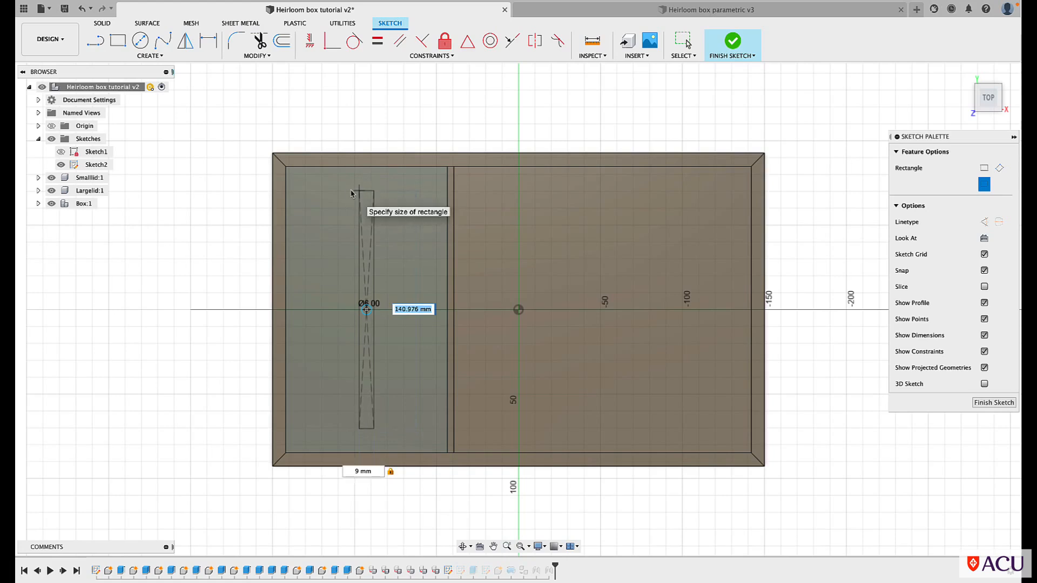
text(40)
key(Return)
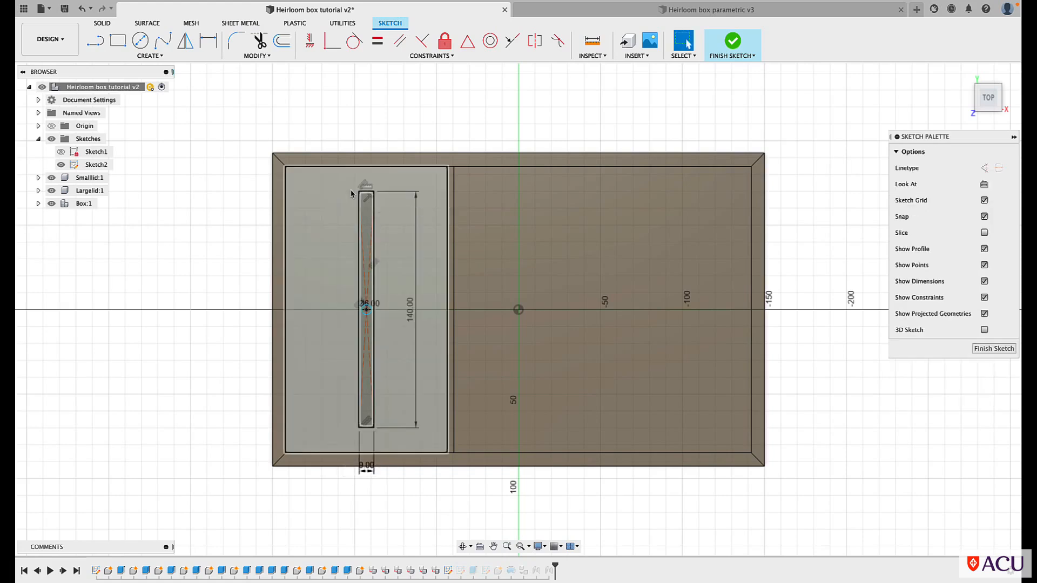
click(730, 44)
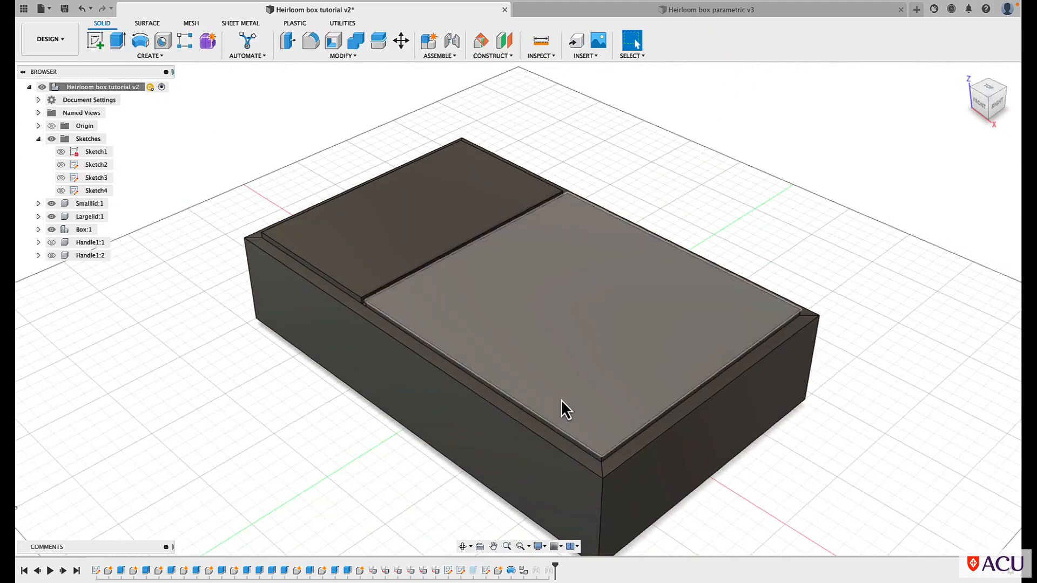
Edit Sketch3 on the large lid, adding a 140 mm by 9 mm center rectangle centred on its hole circle, and finish the sketch
click(462, 571)
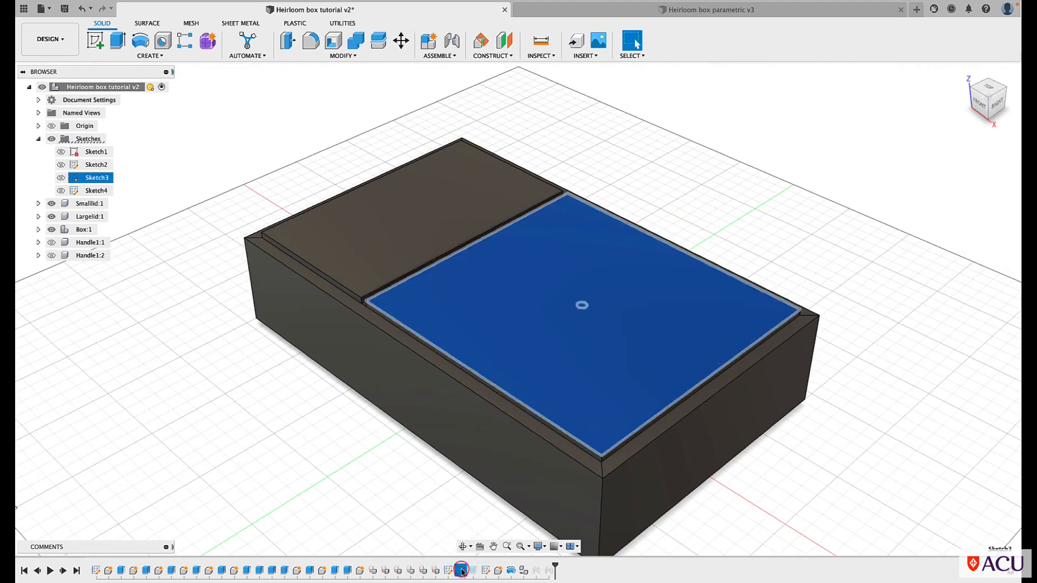
right_click(461, 571)
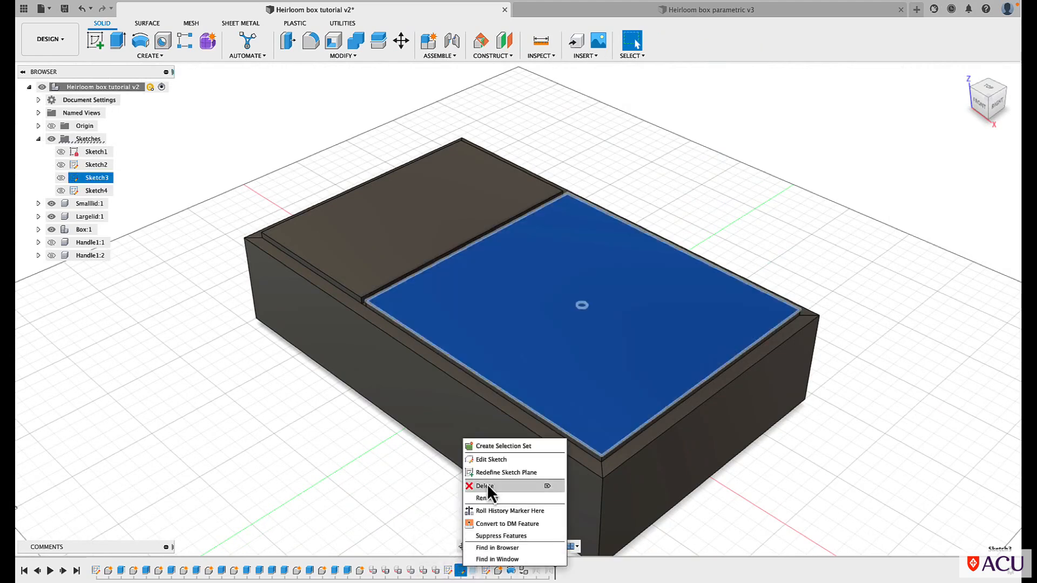
click(485, 463)
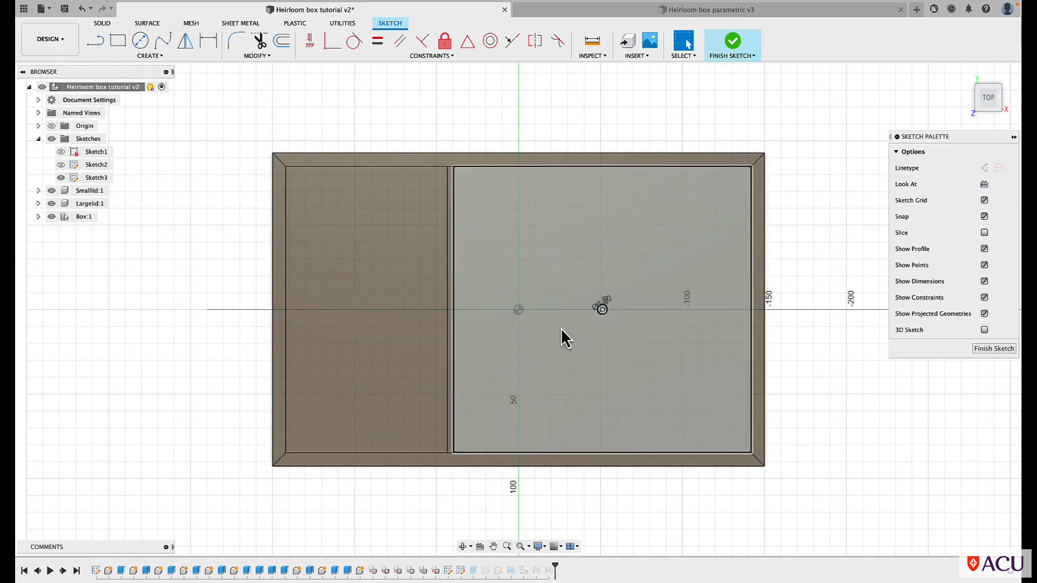
click(147, 55)
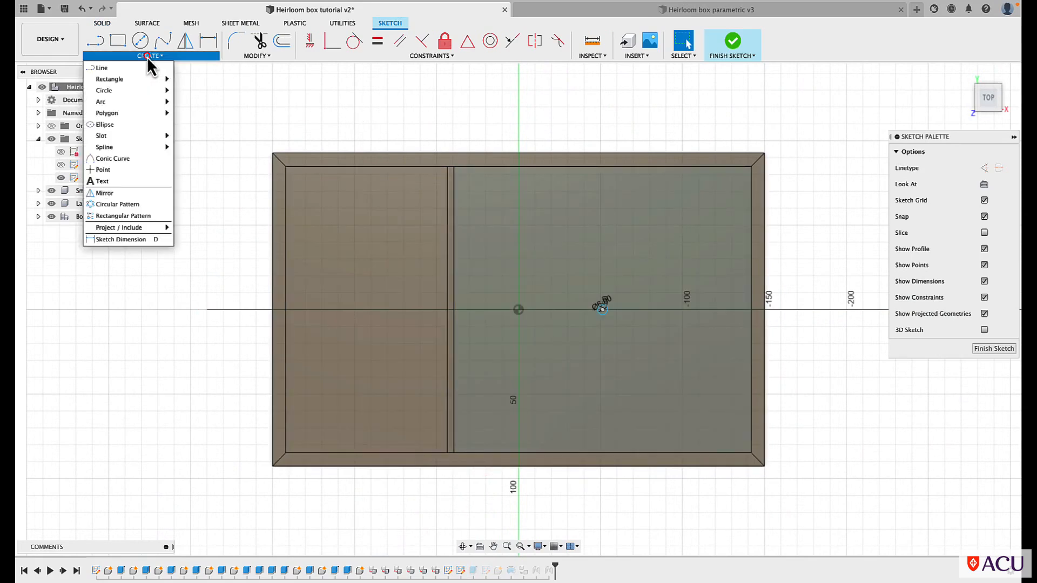
mouse_move(135, 78)
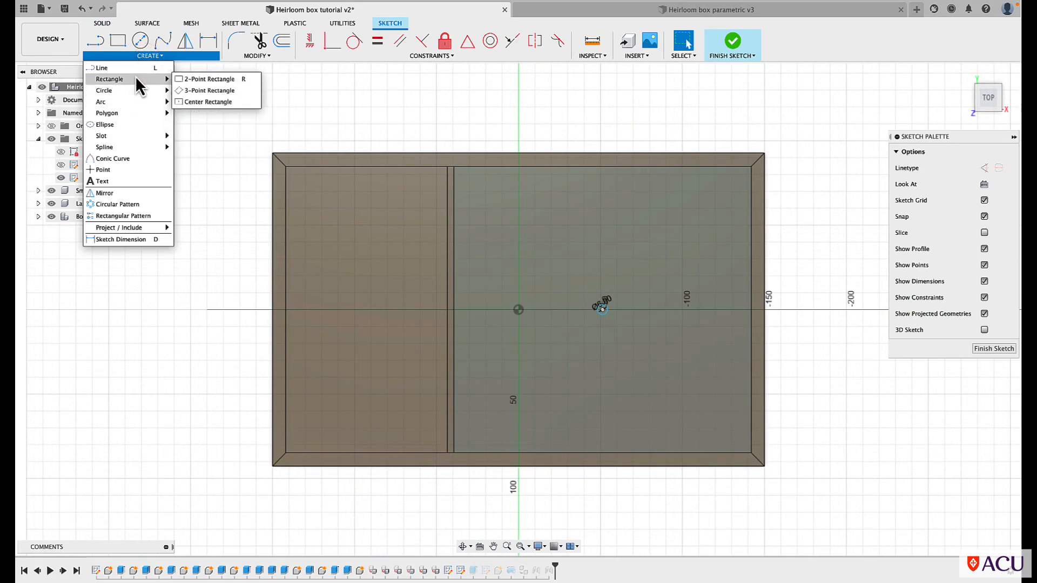
click(205, 101)
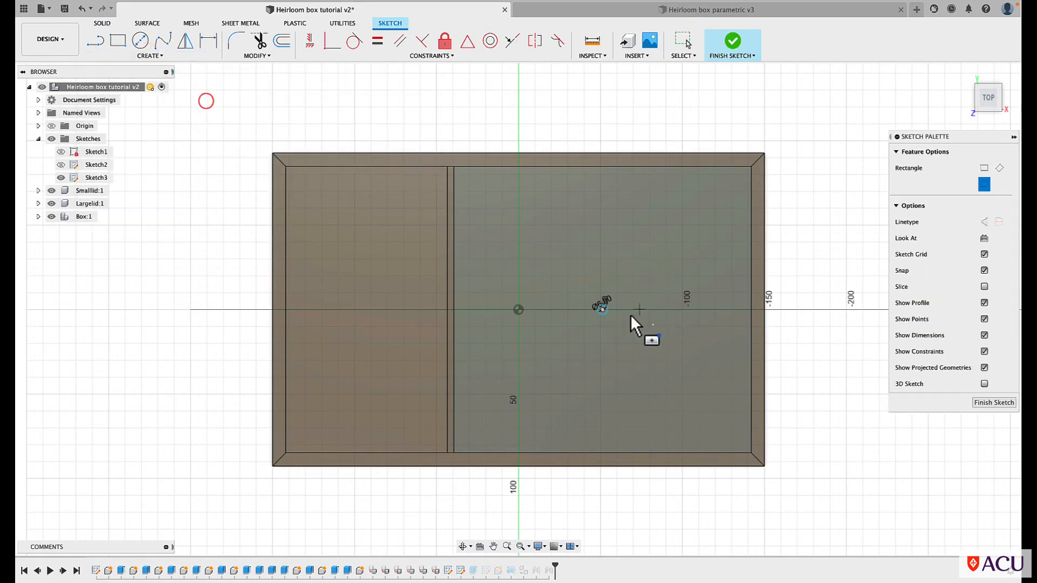
click(602, 309)
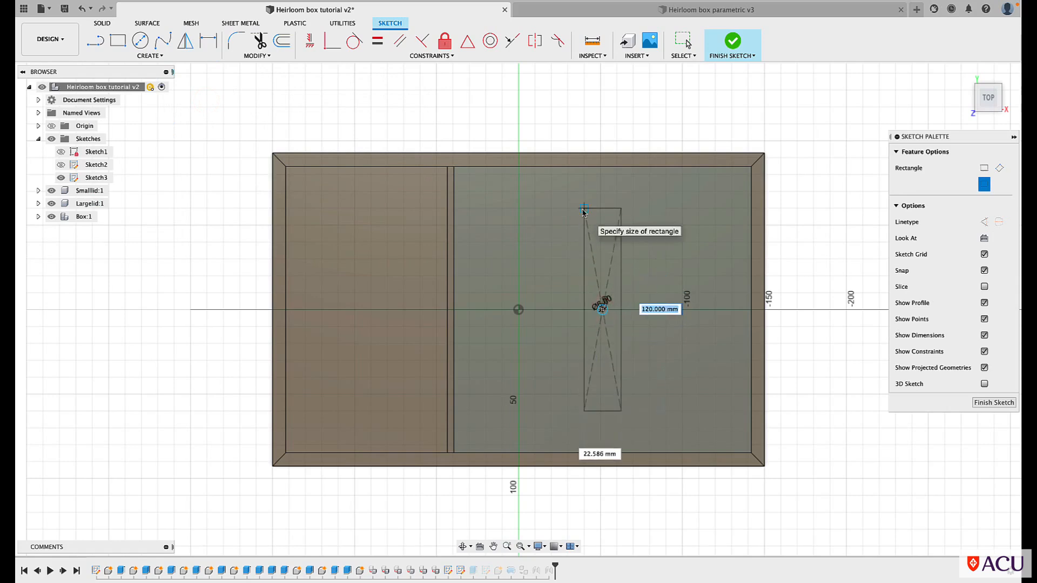
text(140)
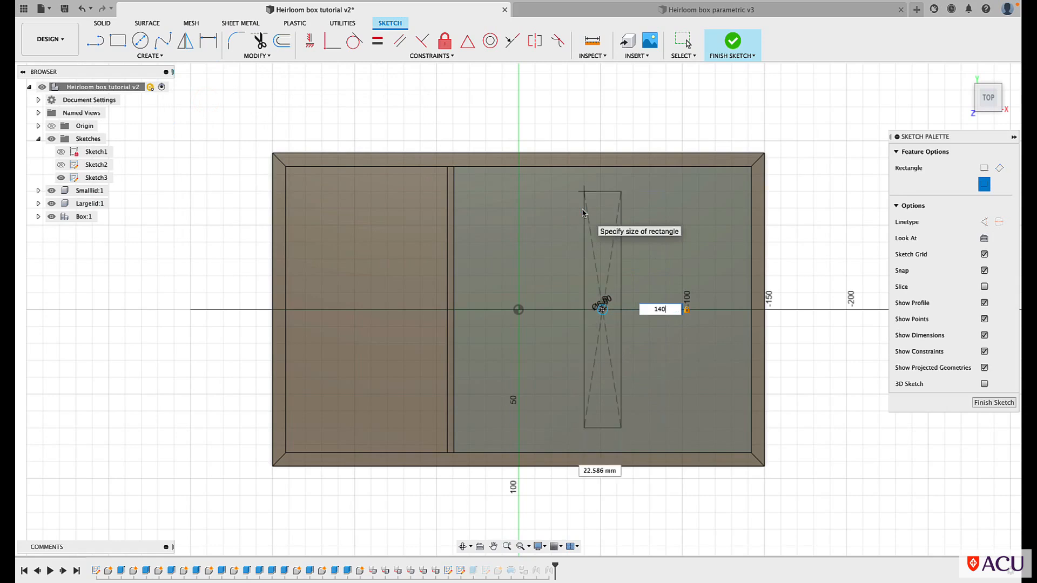
key(Tab)
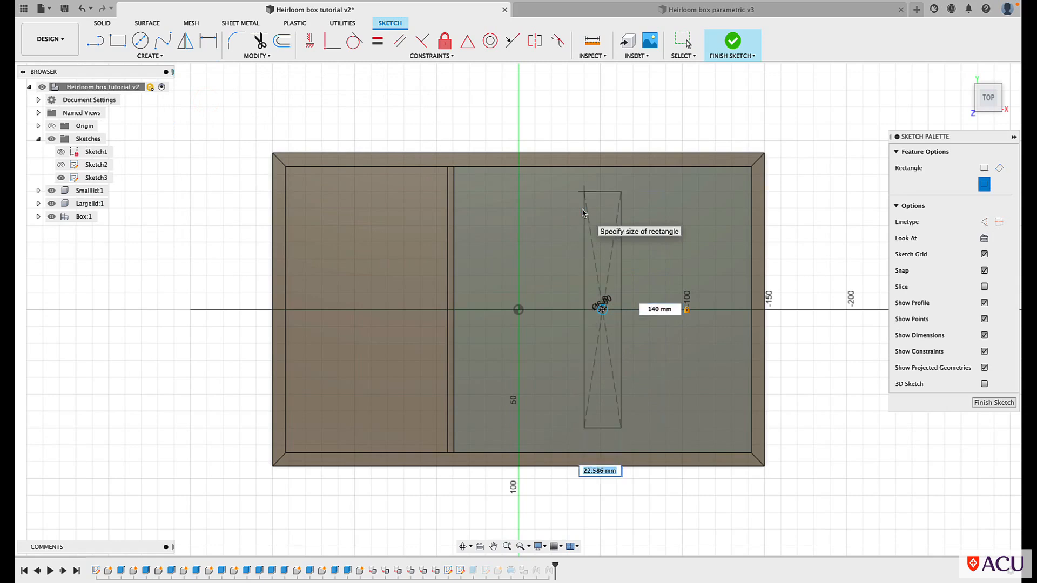
text(9)
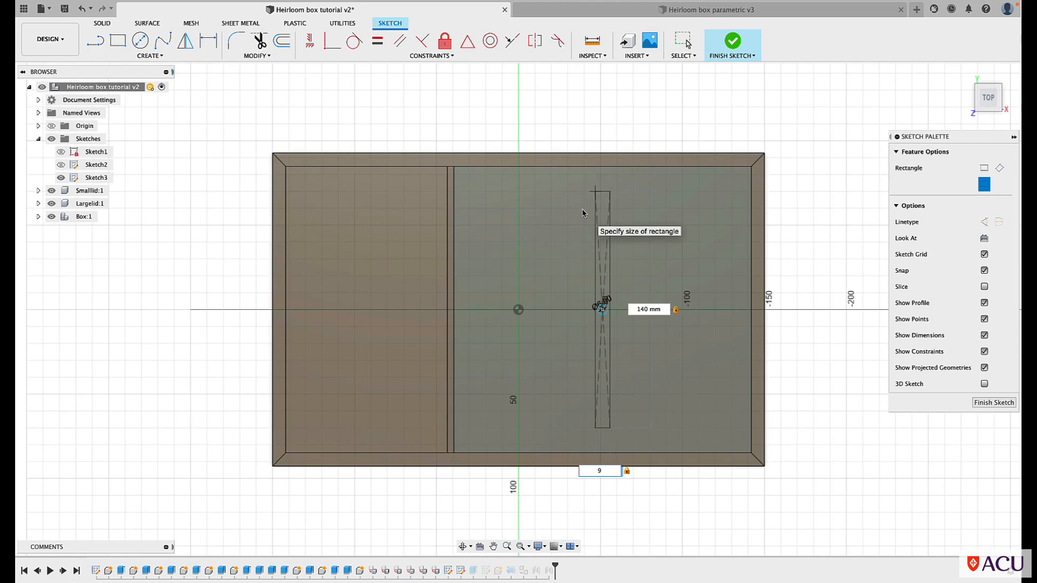
click(994, 403)
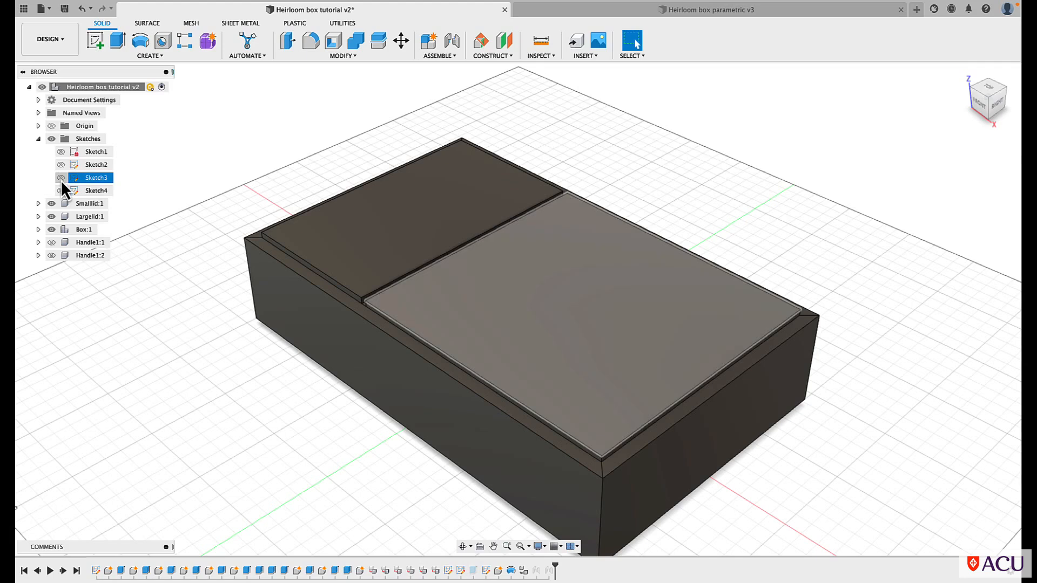
Show Sketch2 and Sketch3, and choose the full rectangle areas including the hole circles on both lids as Extrude profiles
click(60, 178)
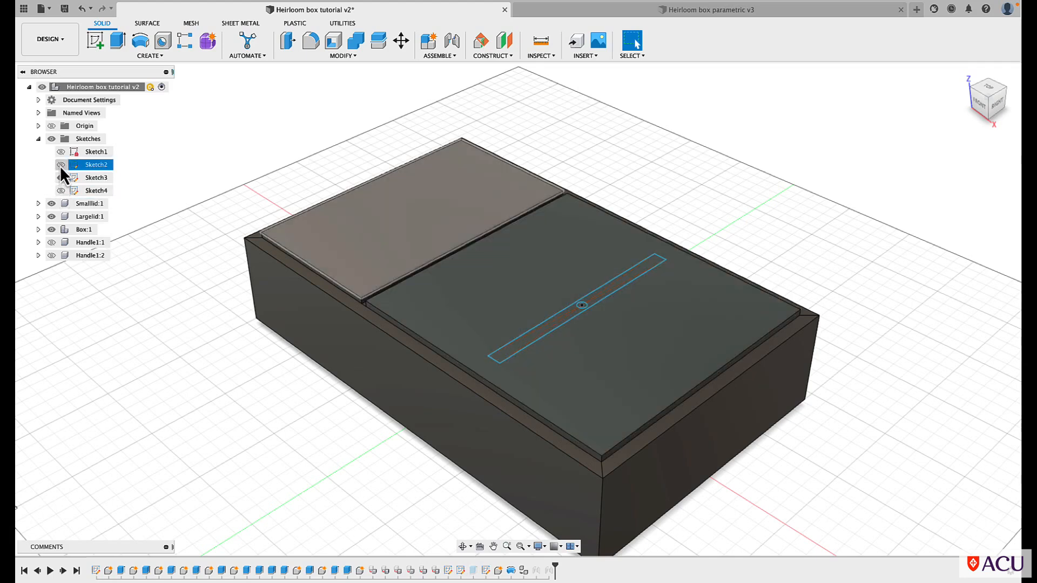
click(60, 165)
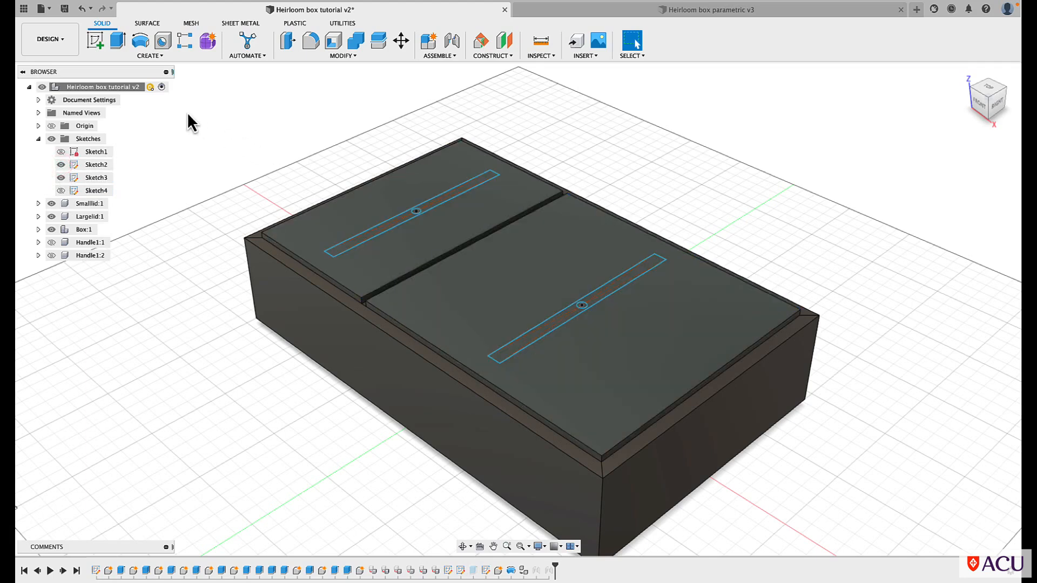
click(117, 42)
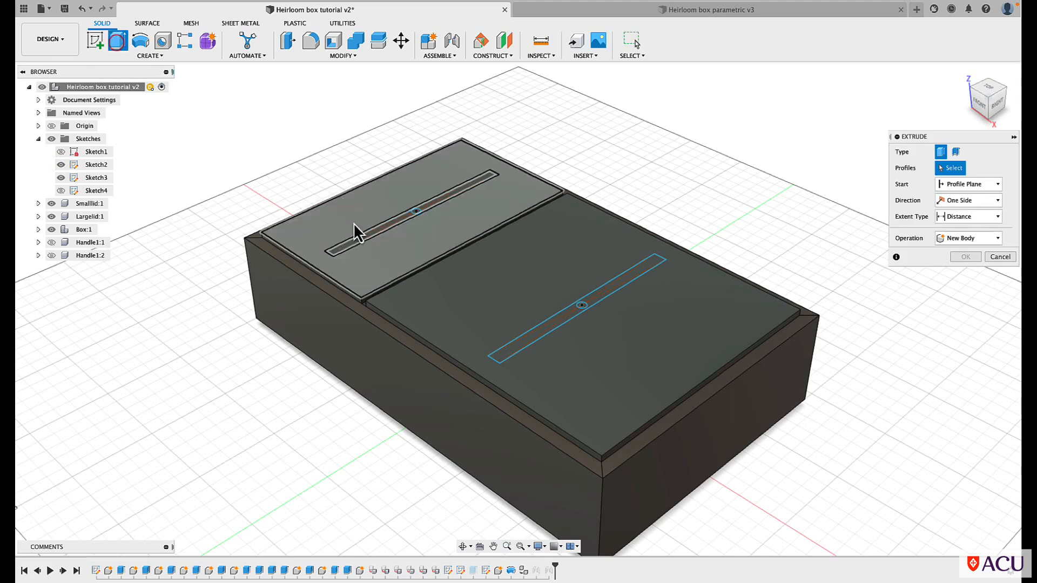
scroll(404, 232, up, 5)
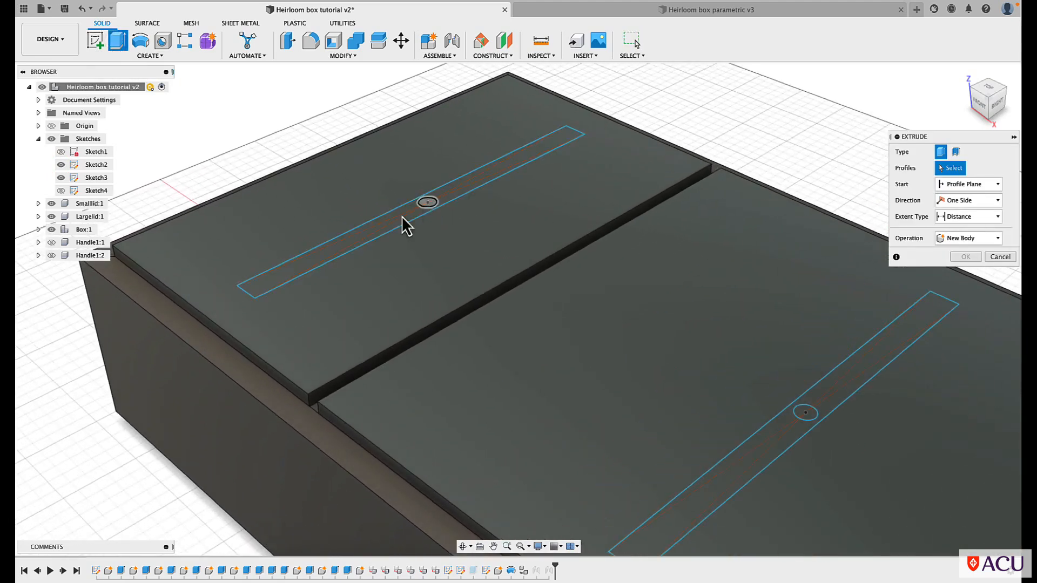
click(350, 250)
click(427, 204)
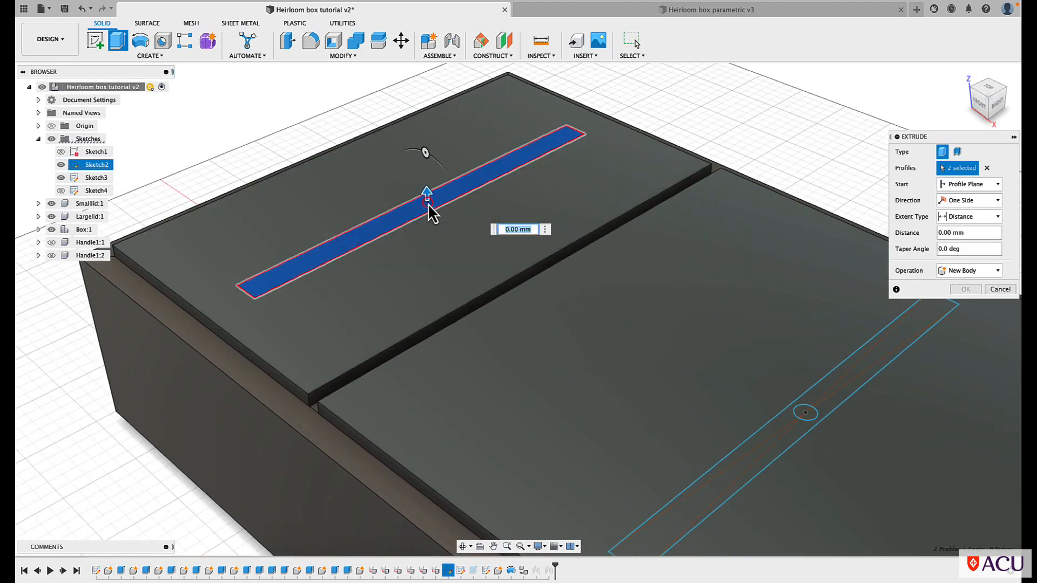
click(773, 438)
click(803, 413)
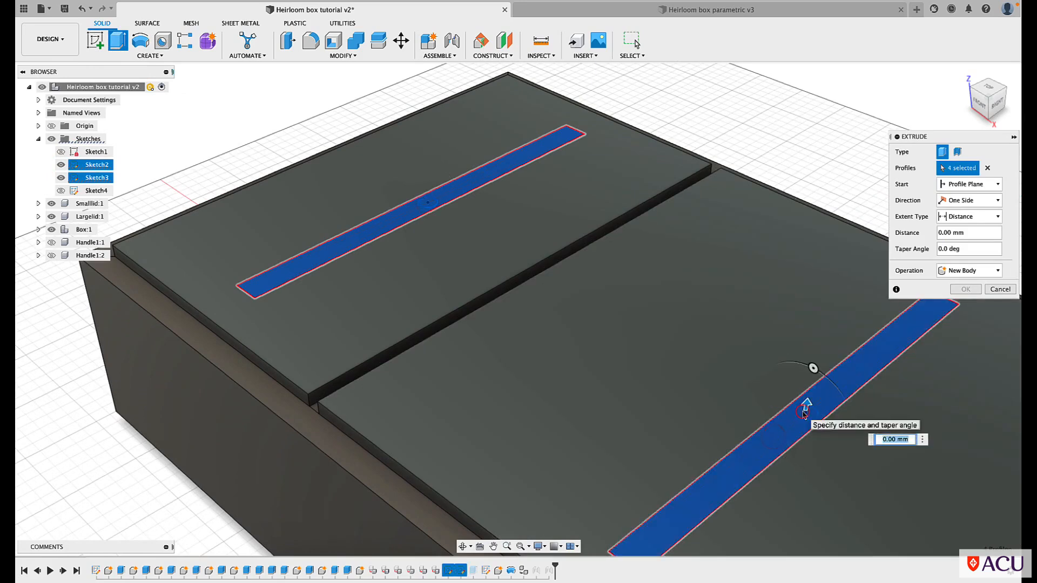
Extrude the chosen profiles 15 mm upward from both lids as a new component
scroll(803, 412, down, 2)
scroll(804, 414, down, 3)
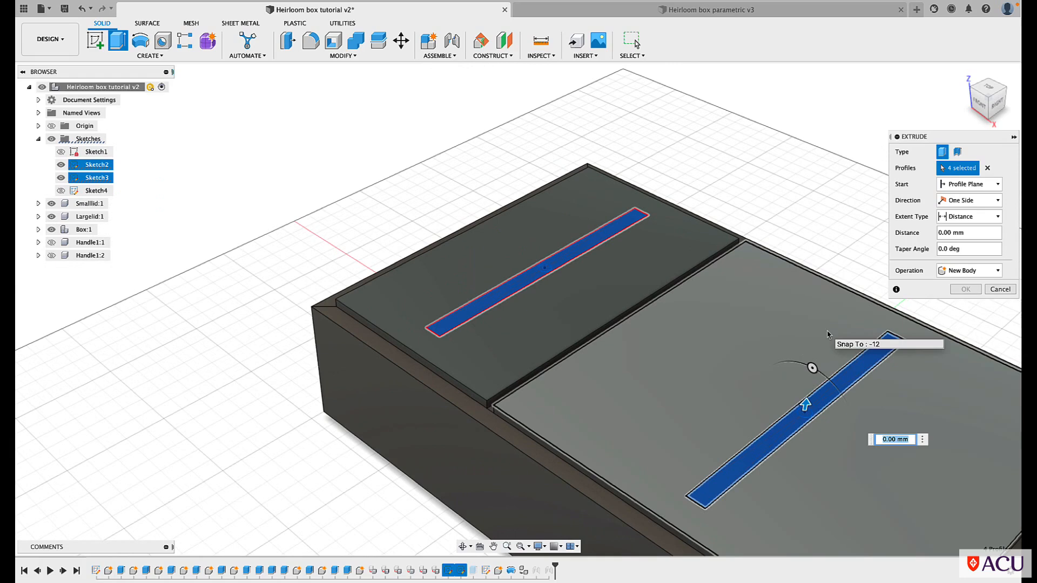
click(997, 271)
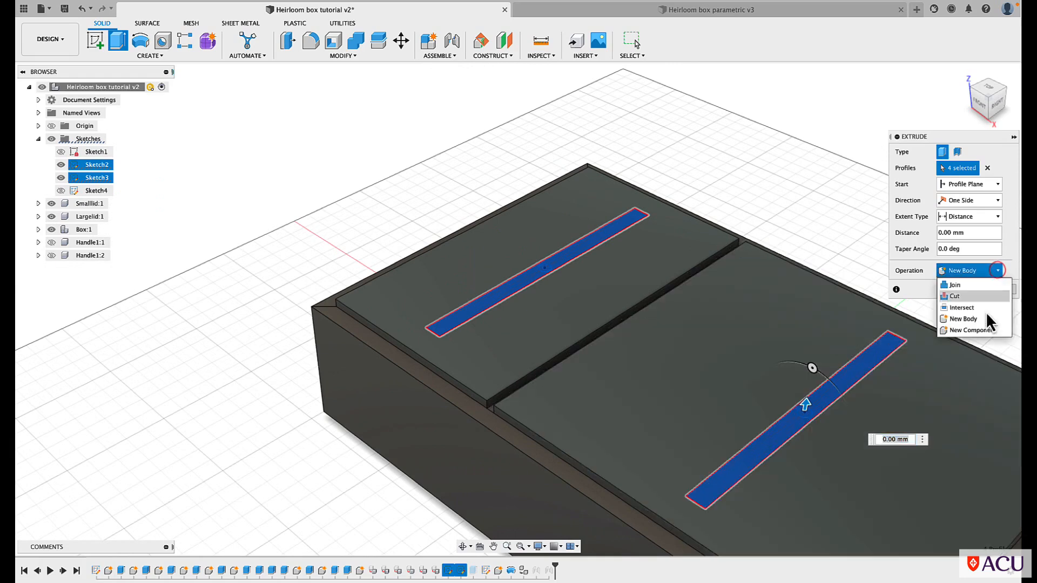
click(980, 330)
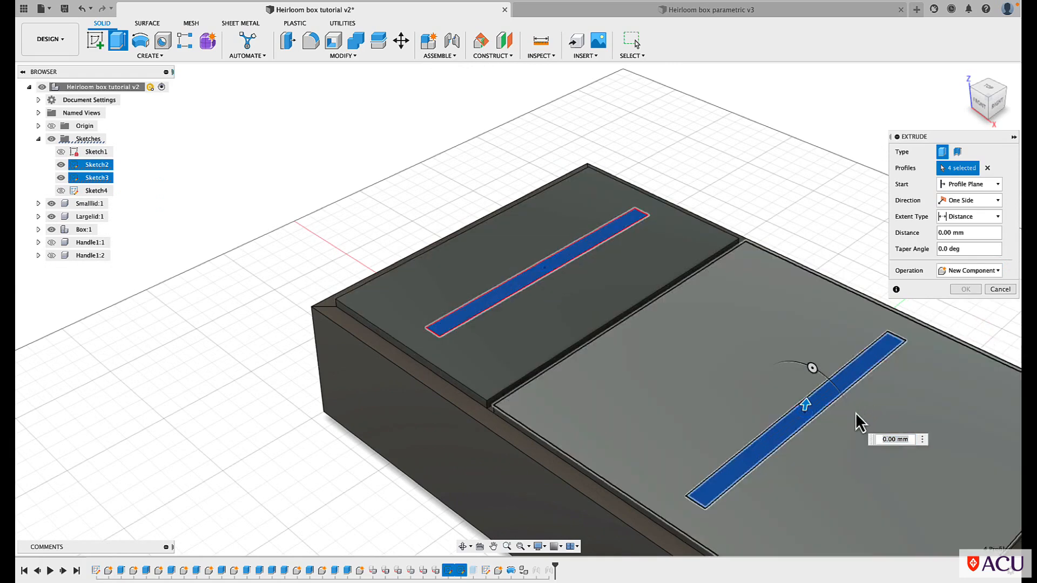
drag(805, 404, 810, 372)
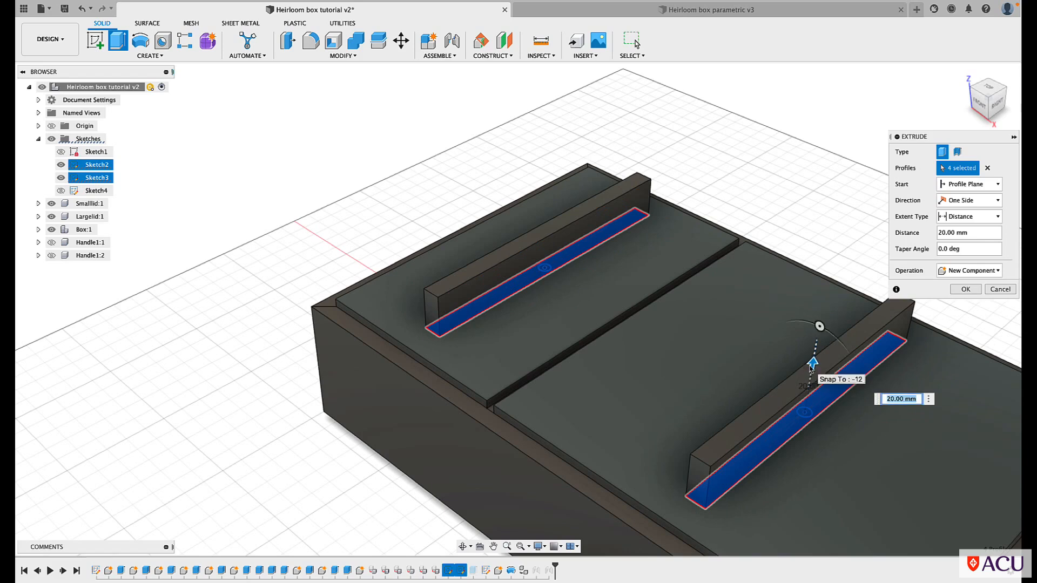
text(15)
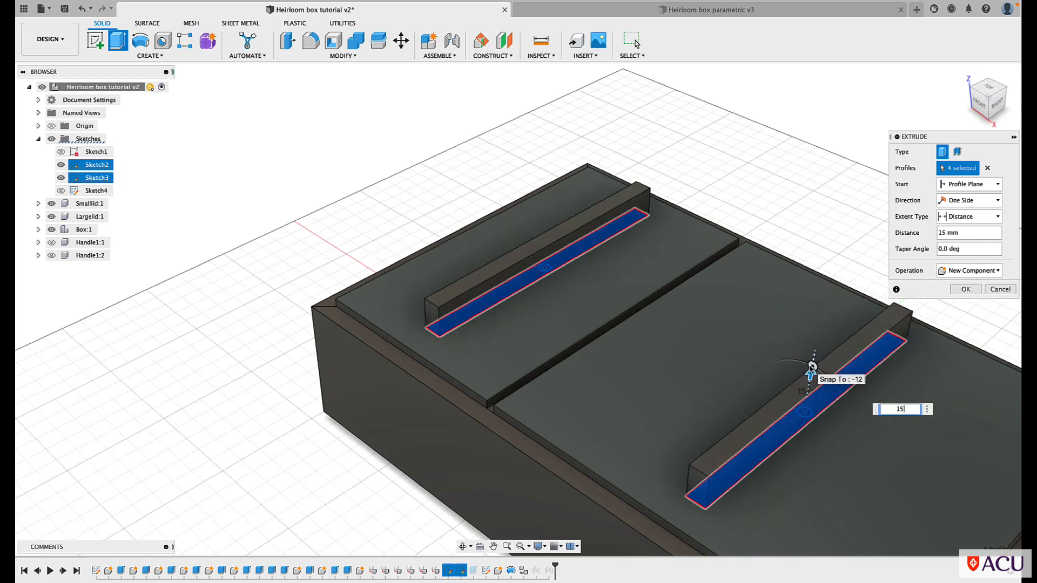
click(971, 290)
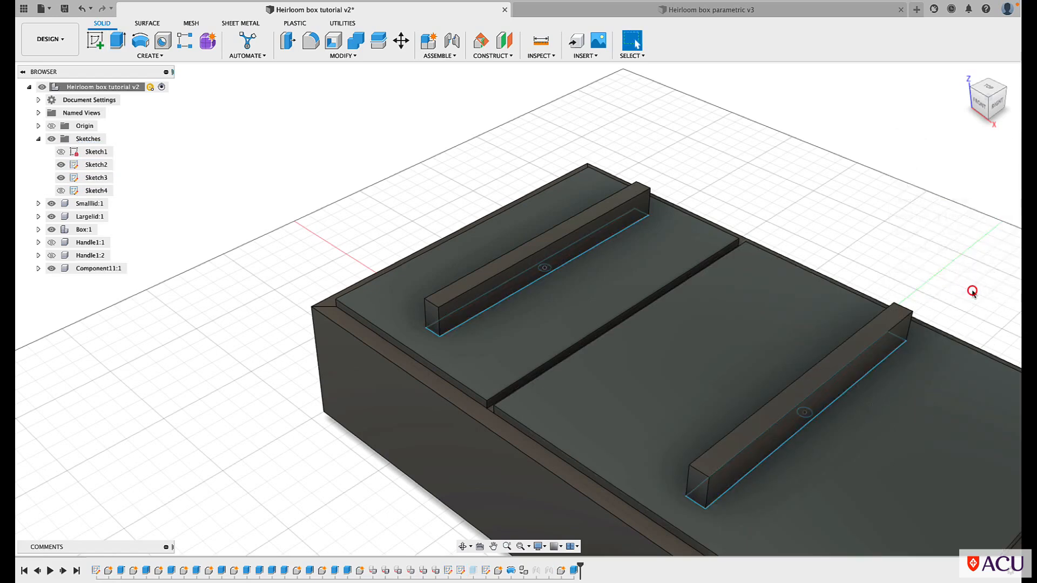
Fillet the short top edges at both ends of the two bar handles with a 47.5 mm constant radius
scroll(384, 160, down, 1)
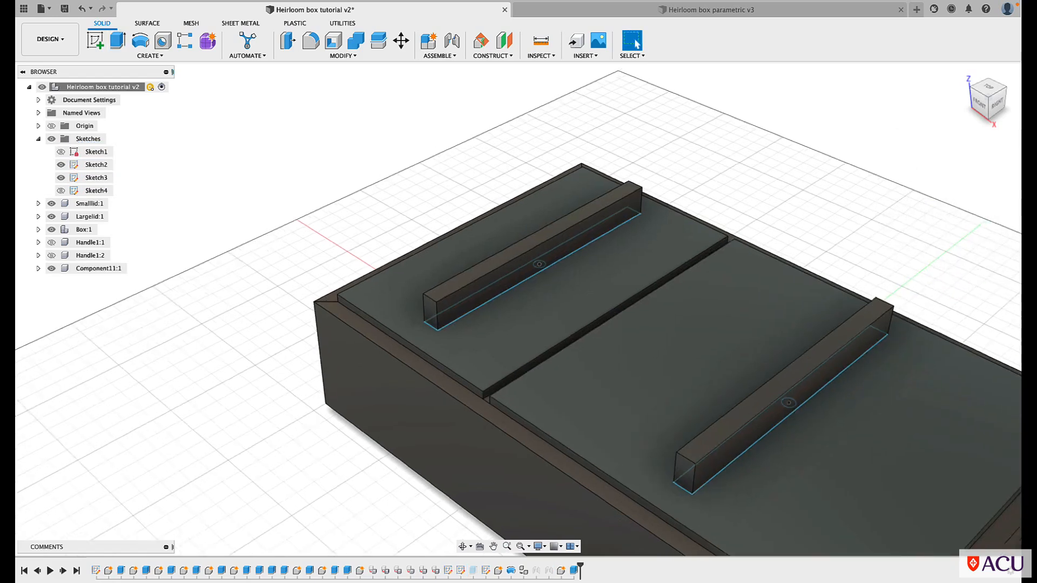
scroll(383, 160, down, 3)
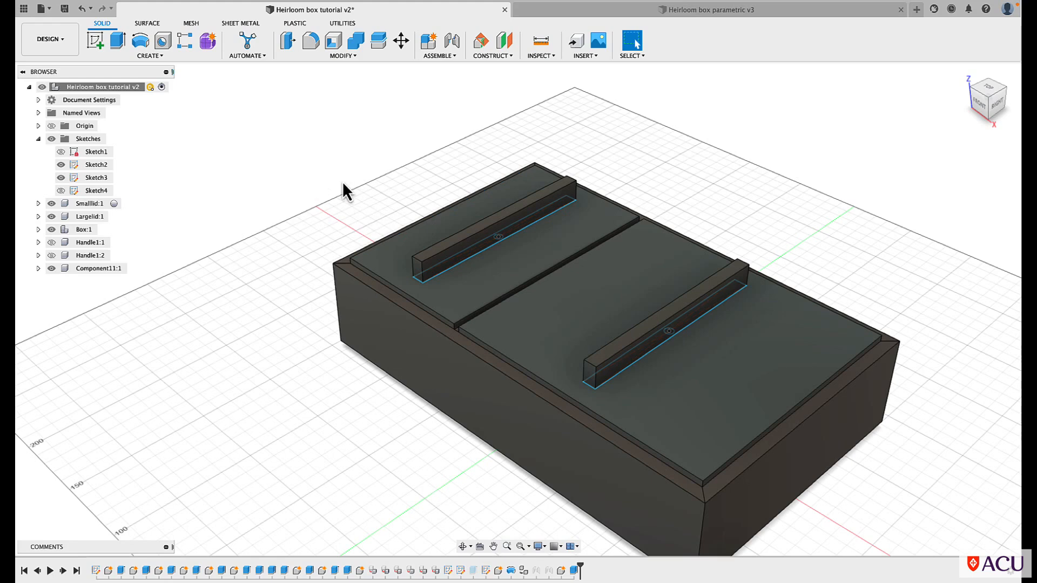
scroll(331, 93, up, 3)
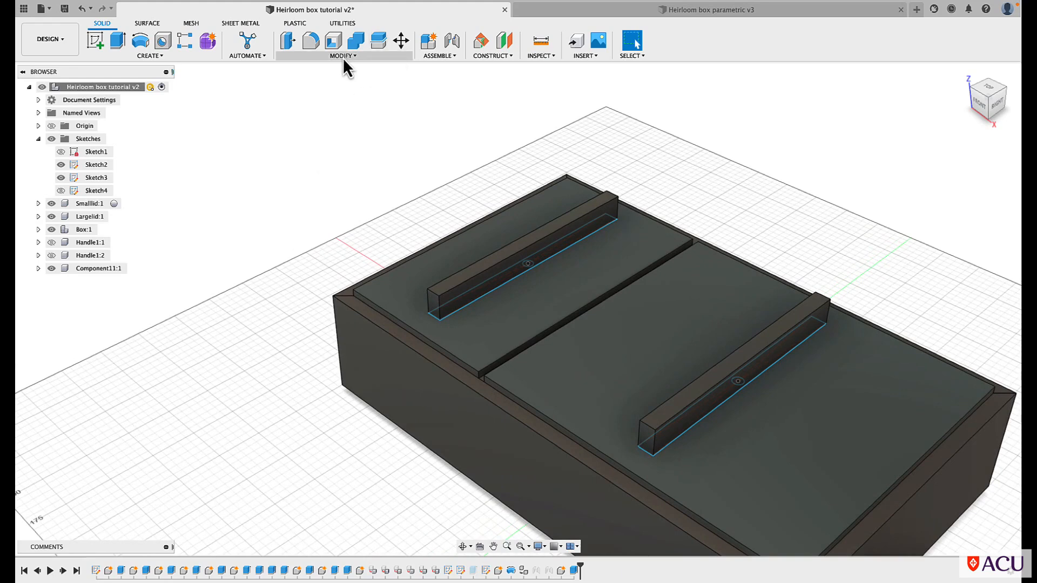
click(342, 57)
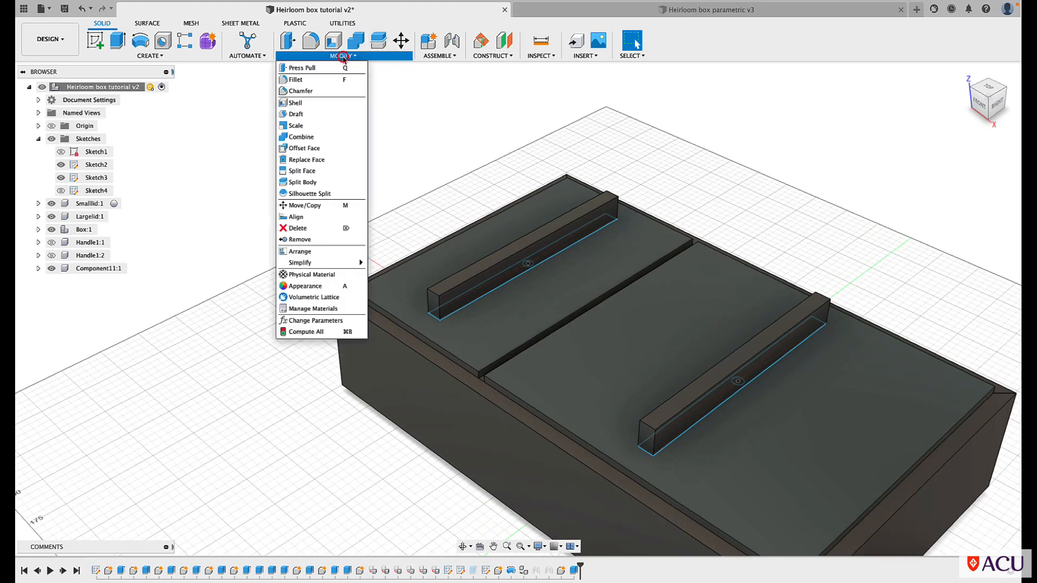
click(310, 43)
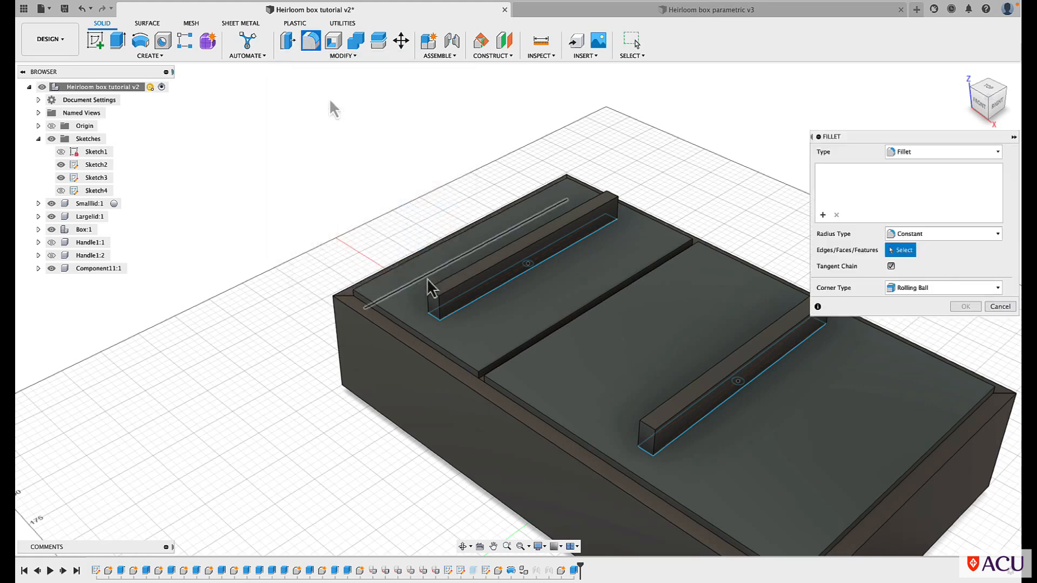
click(435, 297)
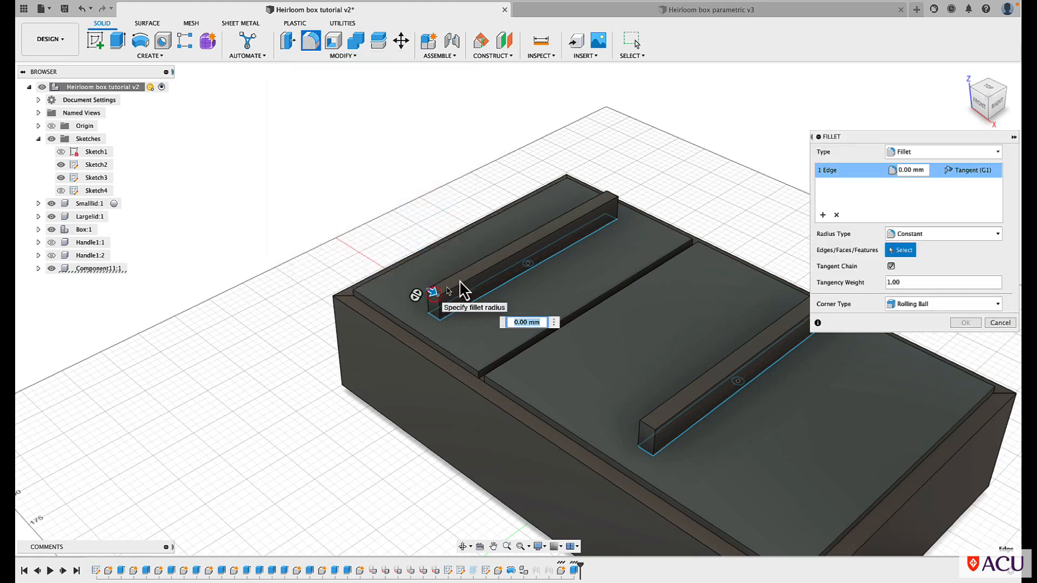
click(613, 201)
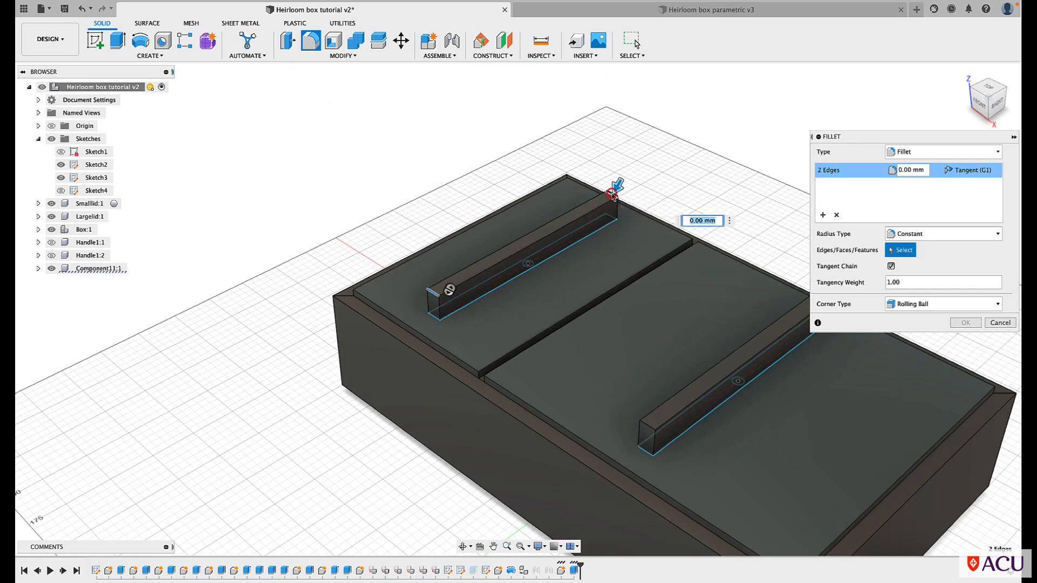
click(649, 432)
click(493, 546)
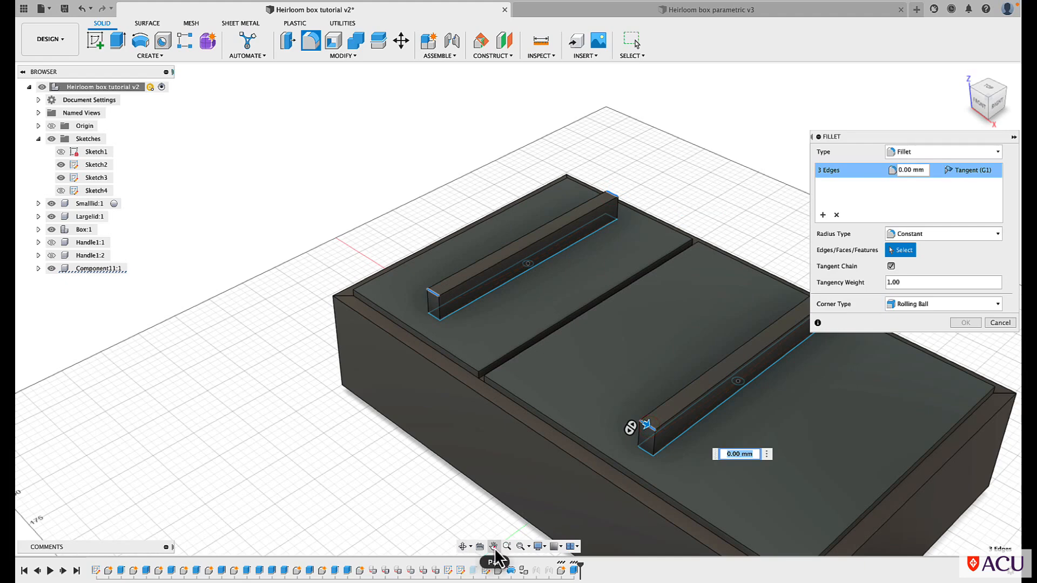
drag(491, 515, 369, 441)
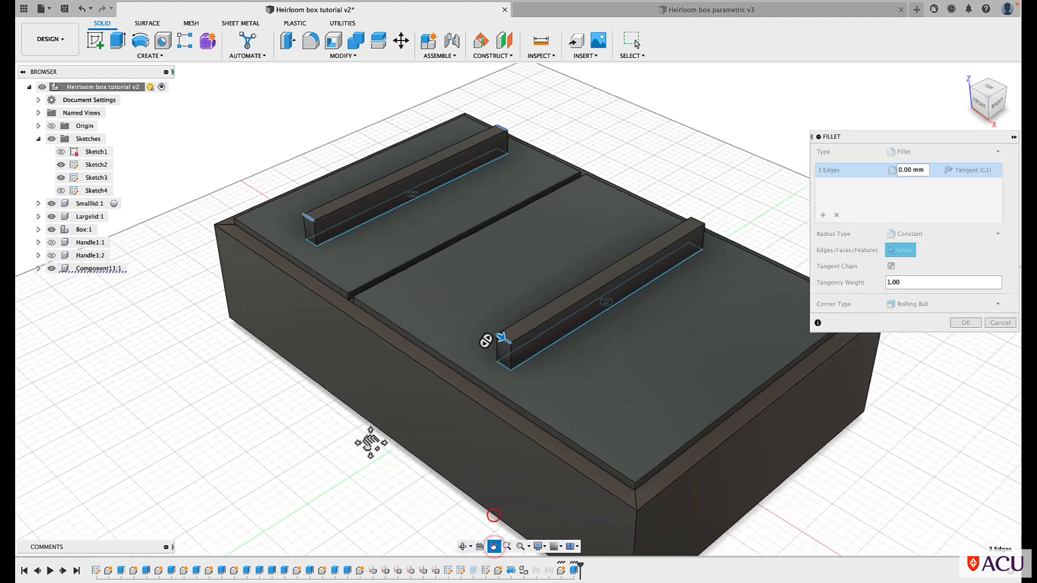
key(Escape)
click(699, 222)
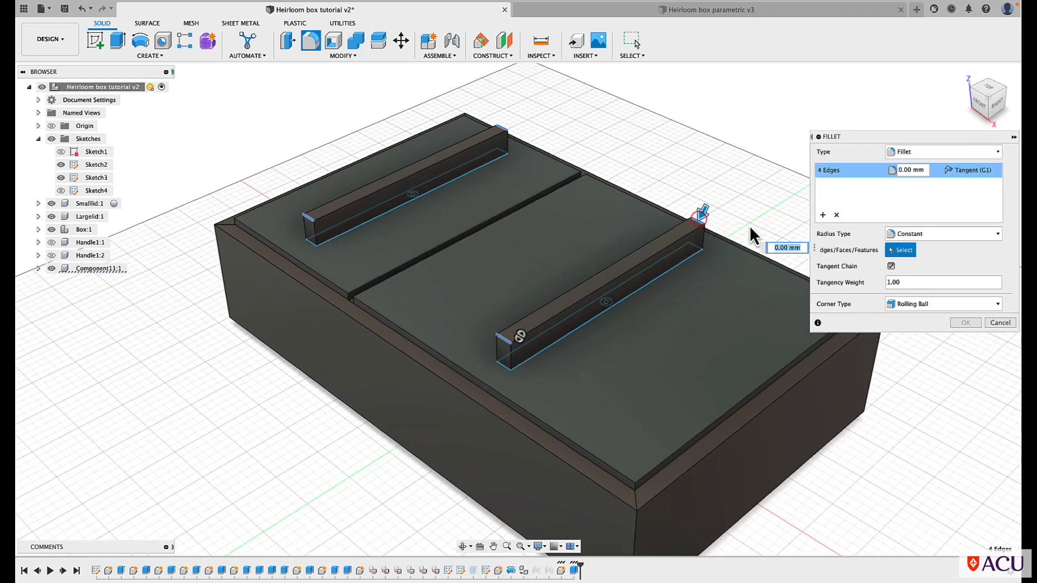
drag(702, 210, 685, 243)
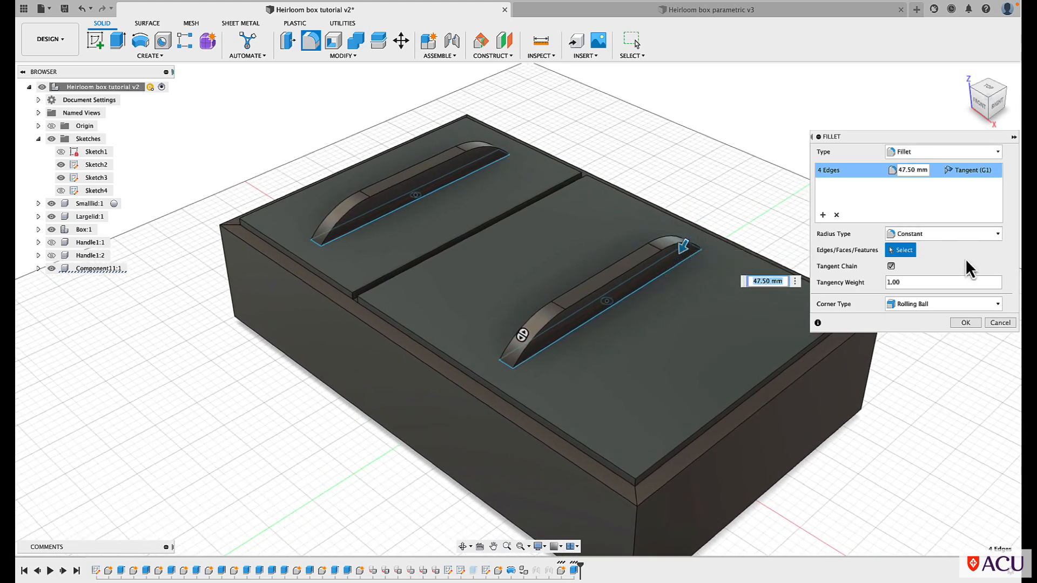
click(960, 326)
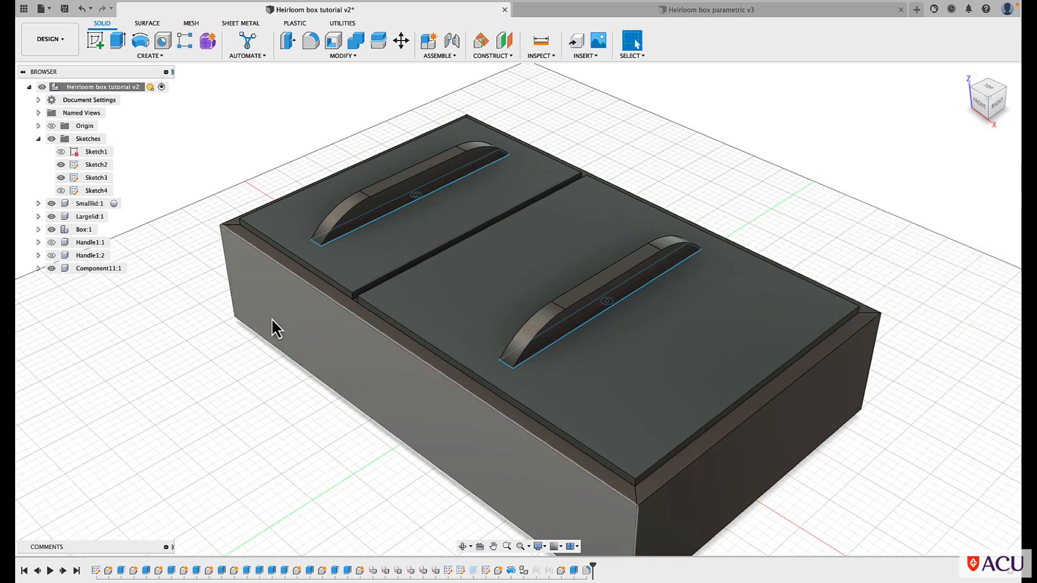
Rename the new bar handle component Handle2 and hide Sketch2 and Sketch3
right_click(86, 271)
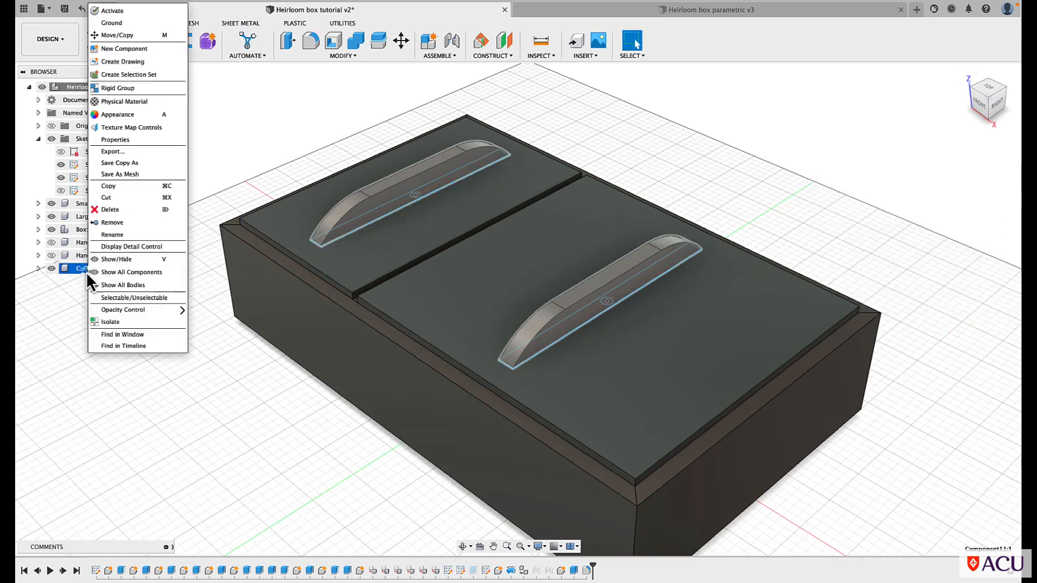
click(108, 236)
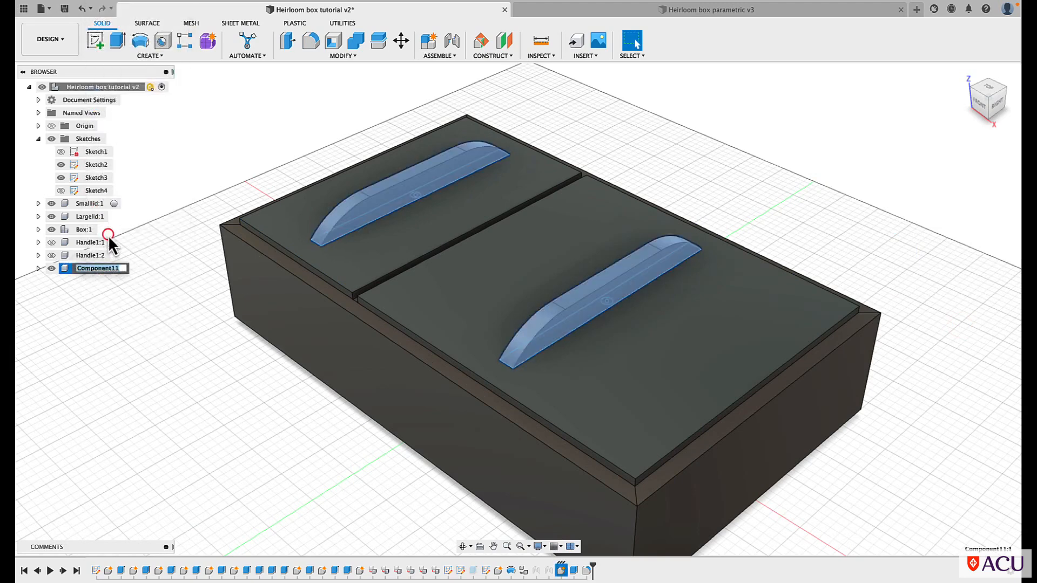
text(Handle2)
click(127, 331)
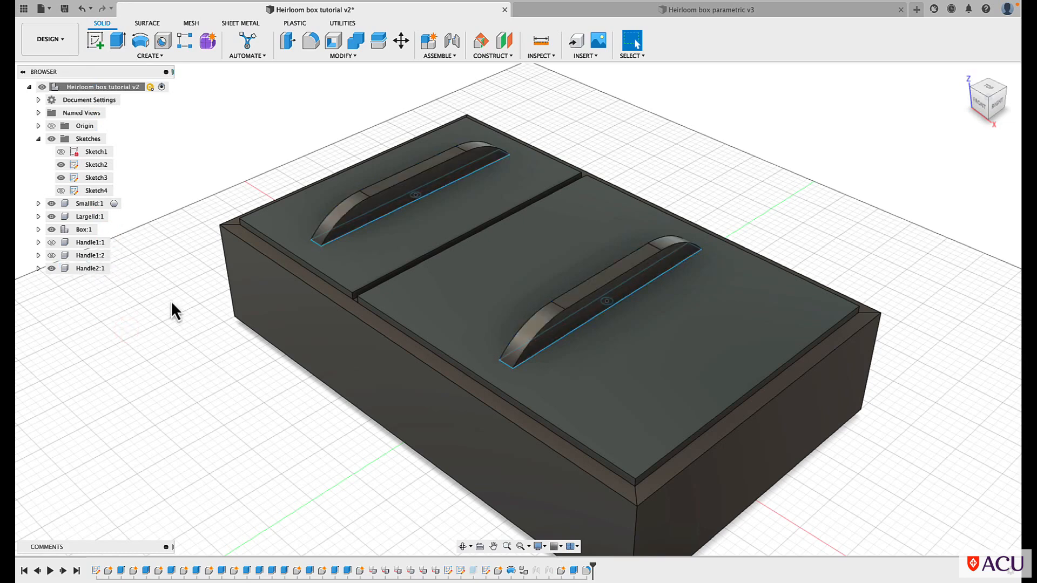
click(60, 165)
click(60, 178)
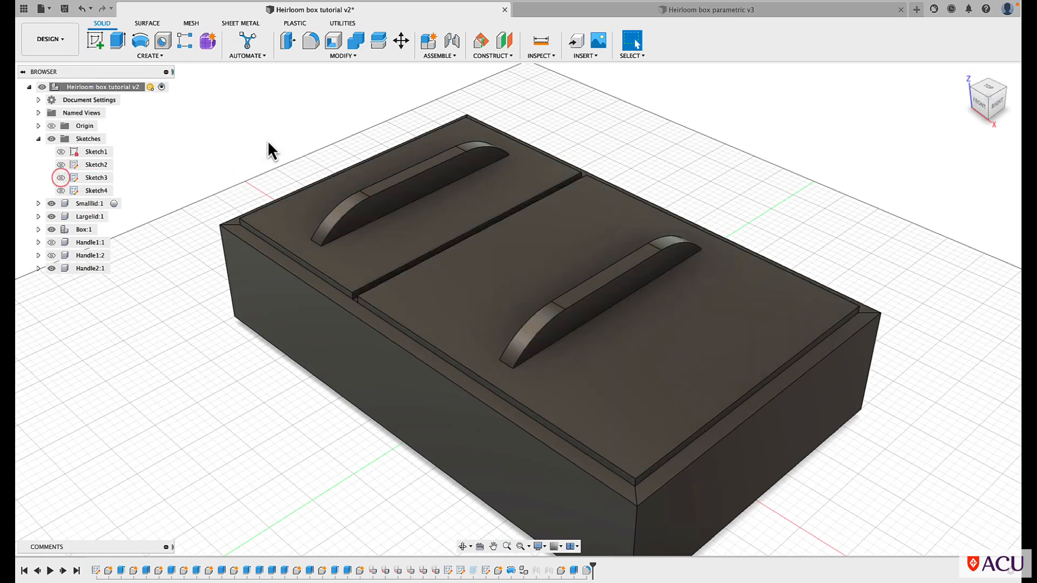
Show both Handle1 components, hide Handle2, and unsuppress the lid hole extrude and the round handles' joints
scroll(267, 141, down, 2)
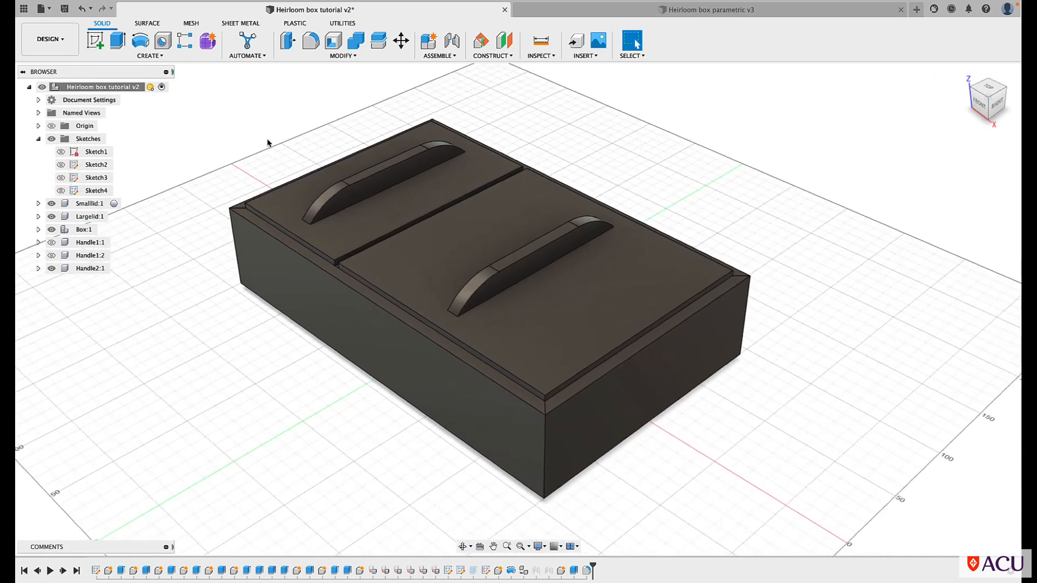
click(51, 255)
click(50, 242)
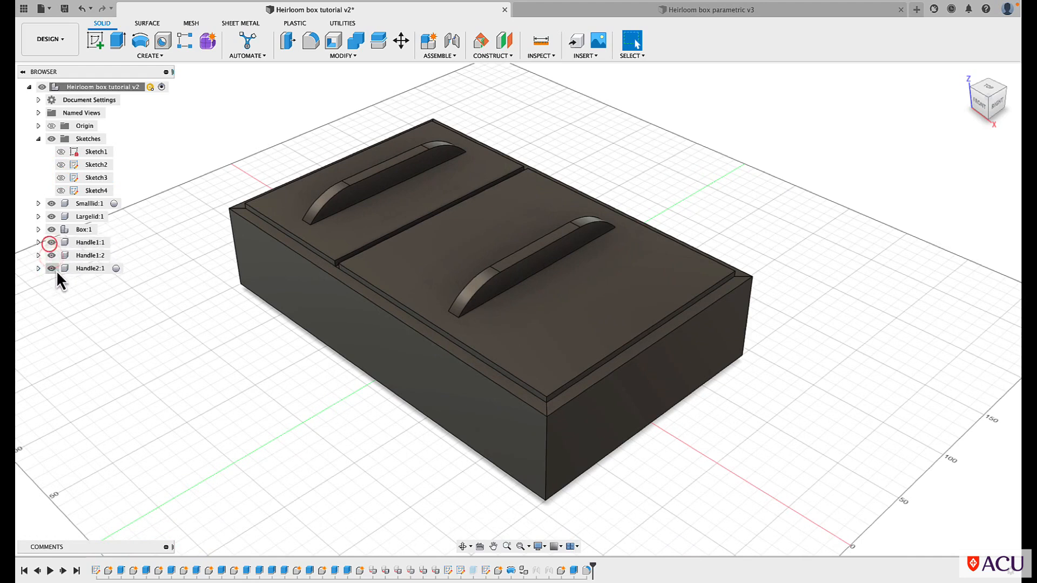
click(52, 269)
click(50, 257)
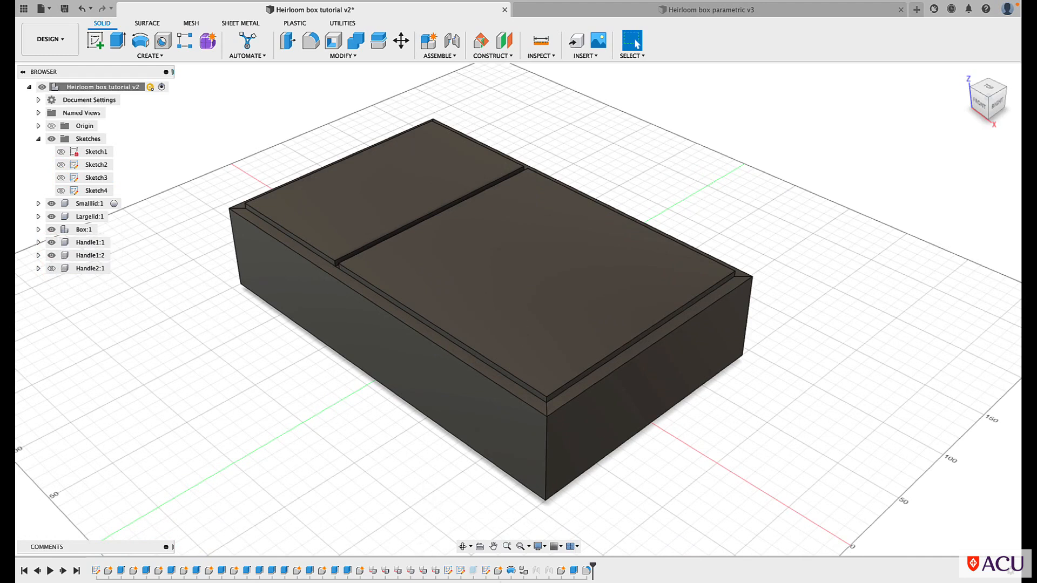
right_click(473, 573)
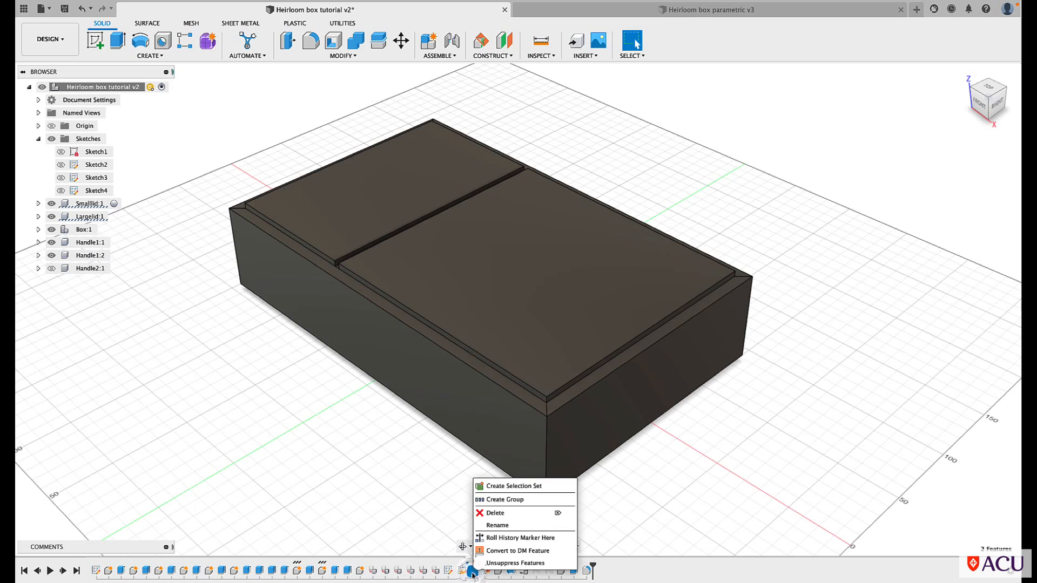
click(489, 565)
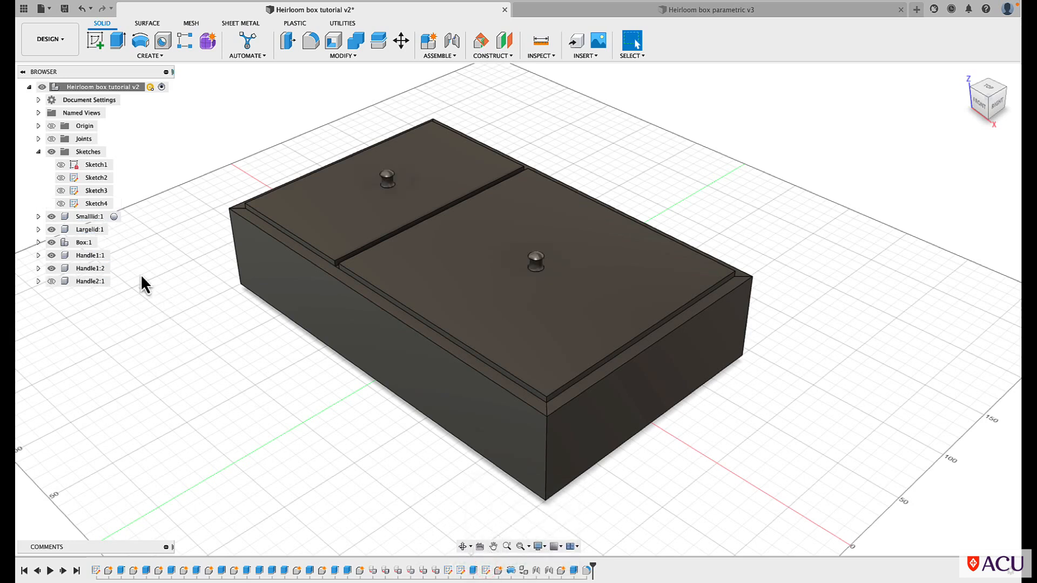
Show the Handle2 bar handles again and hide both round Handle1 components
click(50, 281)
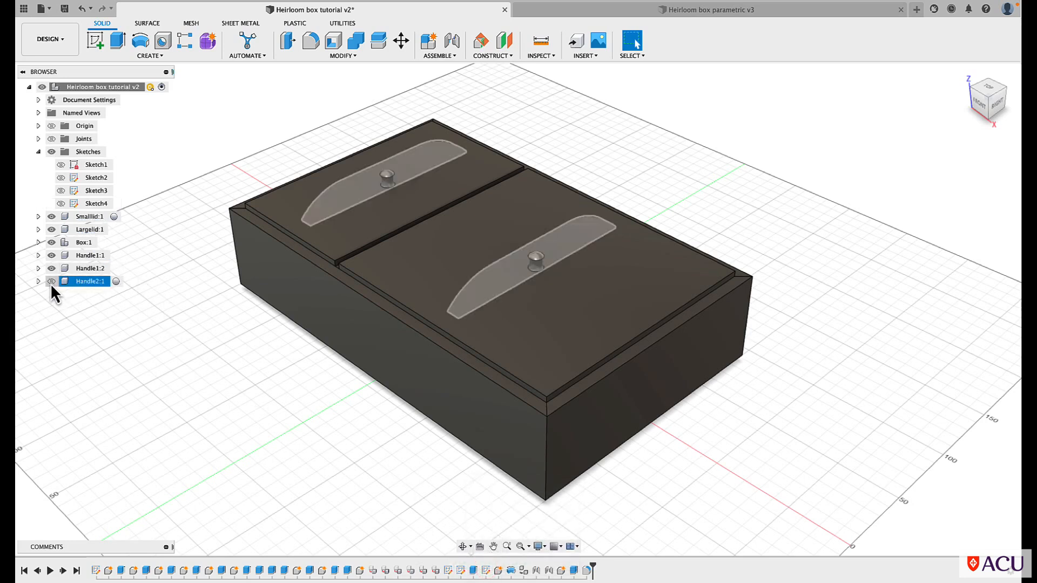
click(52, 269)
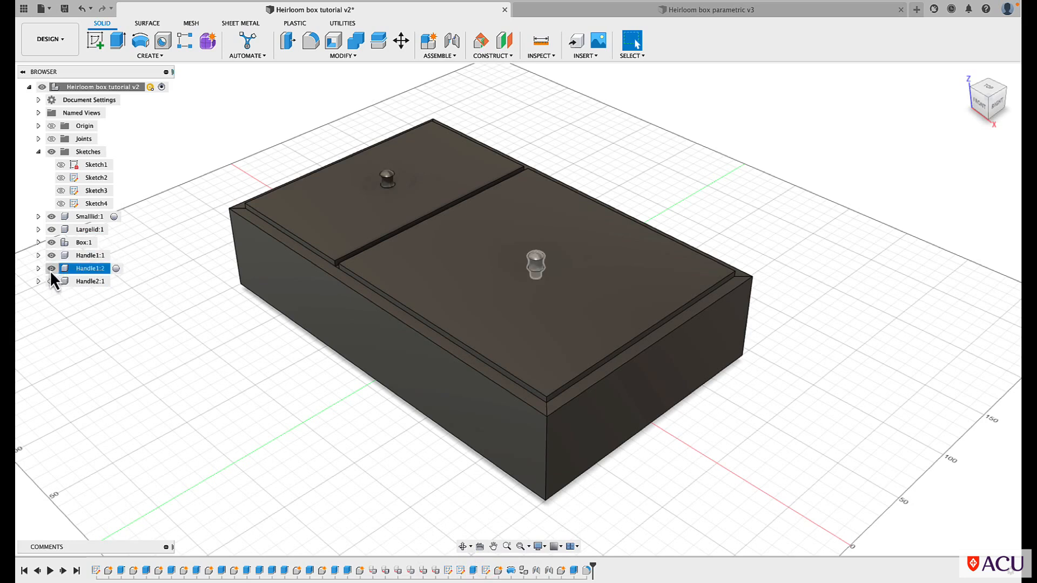
click(51, 282)
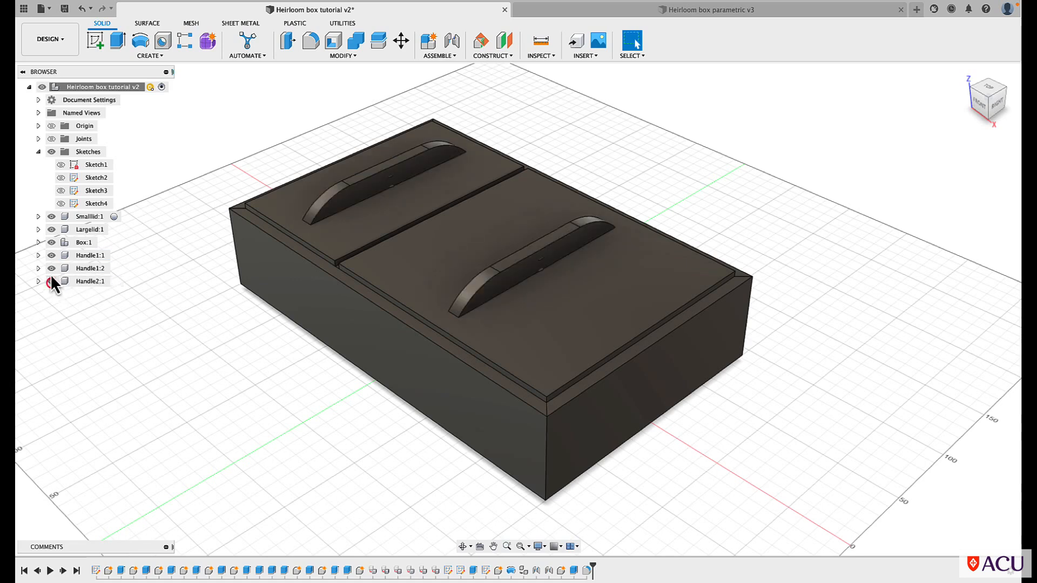
click(51, 268)
click(51, 257)
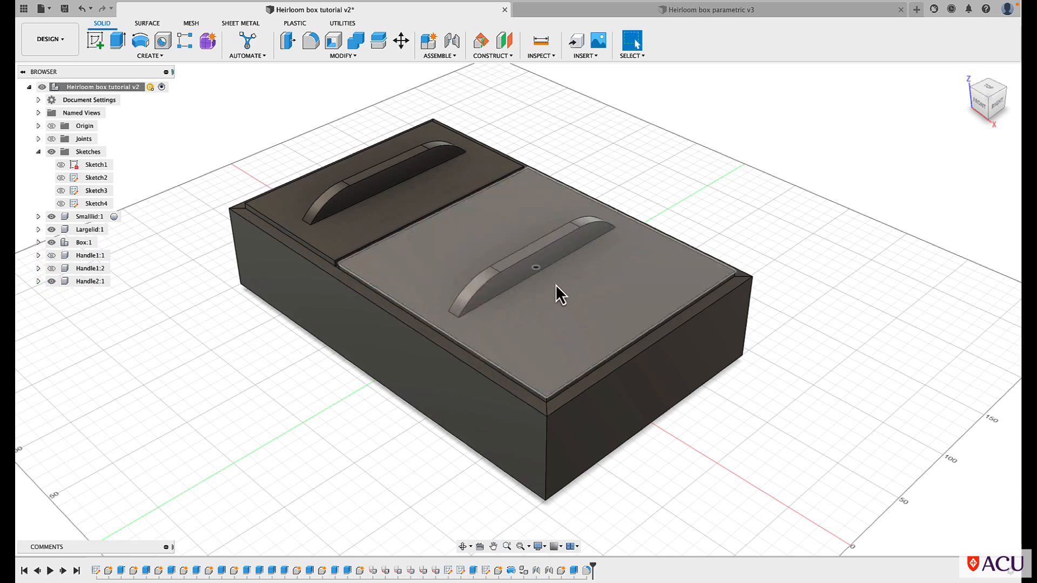
Edit the bar handles' extrude feature and set its distance to 20 mm
click(574, 571)
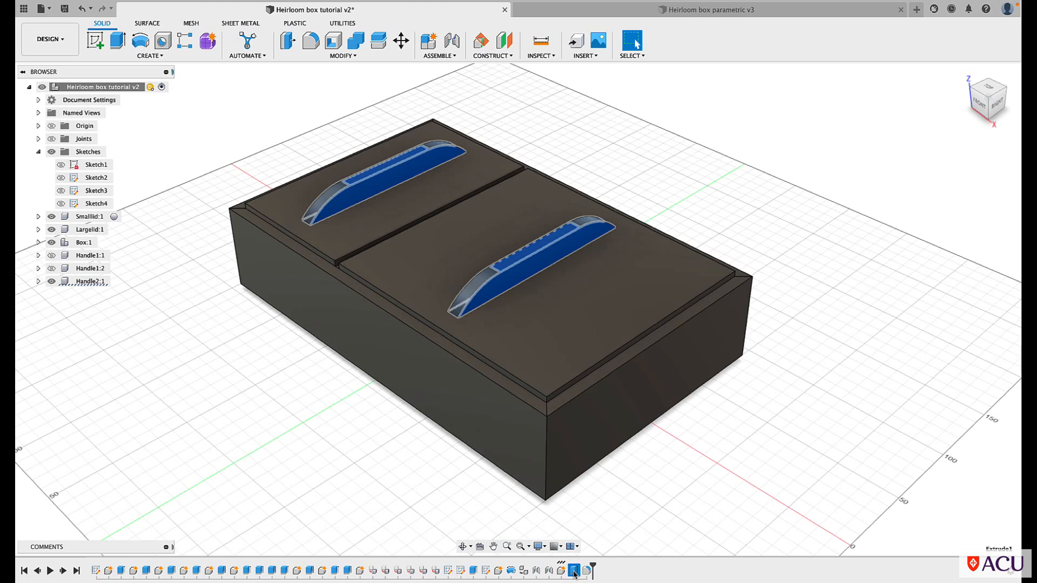
right_click(574, 572)
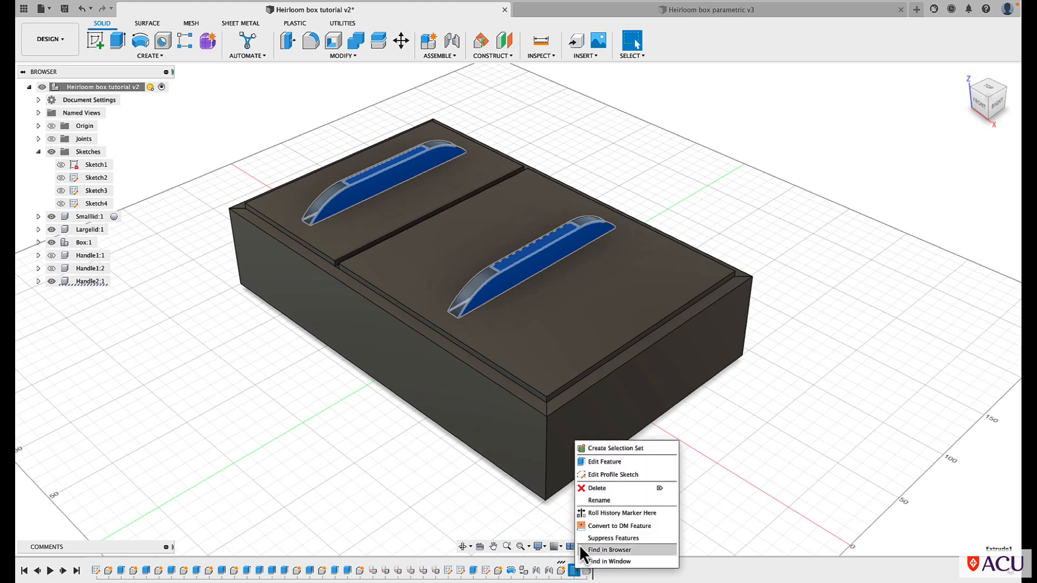
click(609, 463)
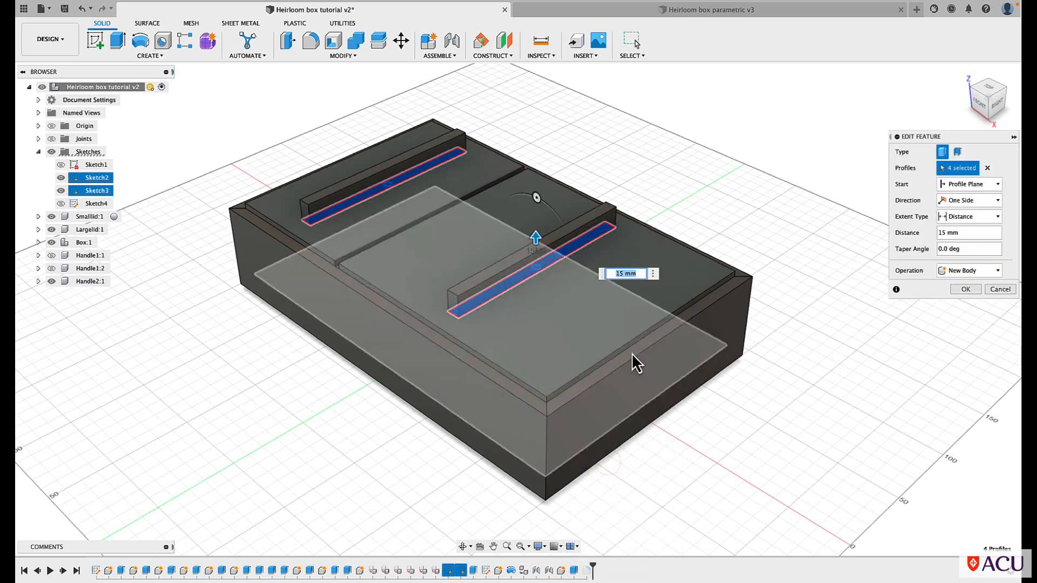
drag(536, 237, 535, 231)
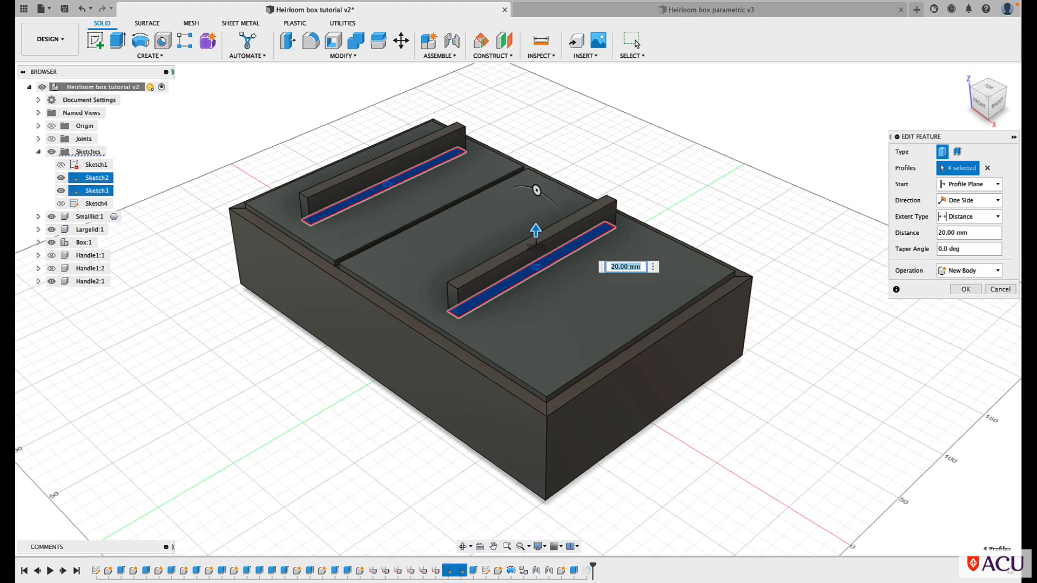
click(964, 289)
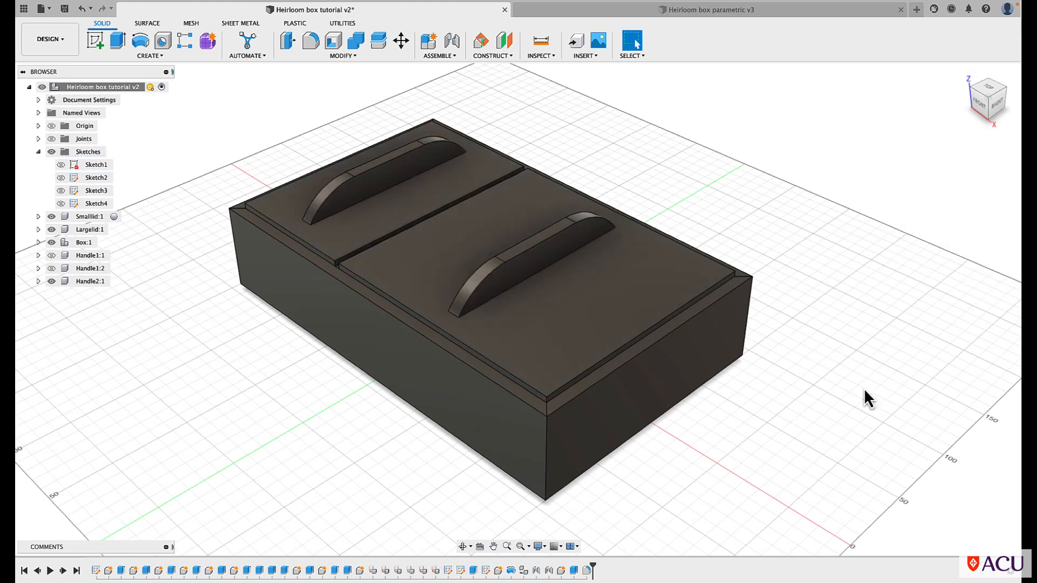
Undo and redo the bar handle extrude edit twice to compare the two handle heights
click(574, 570)
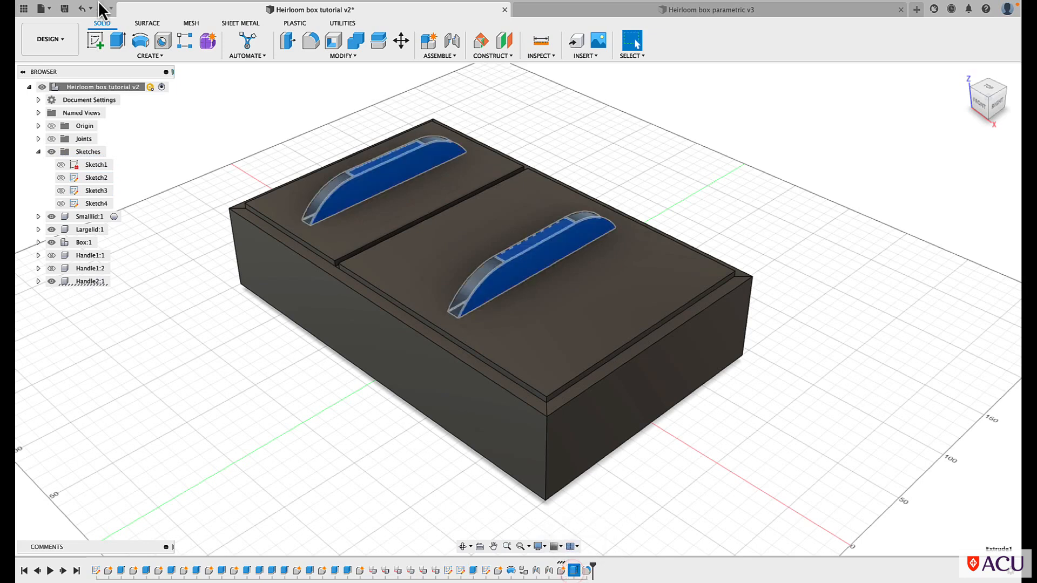
click(81, 8)
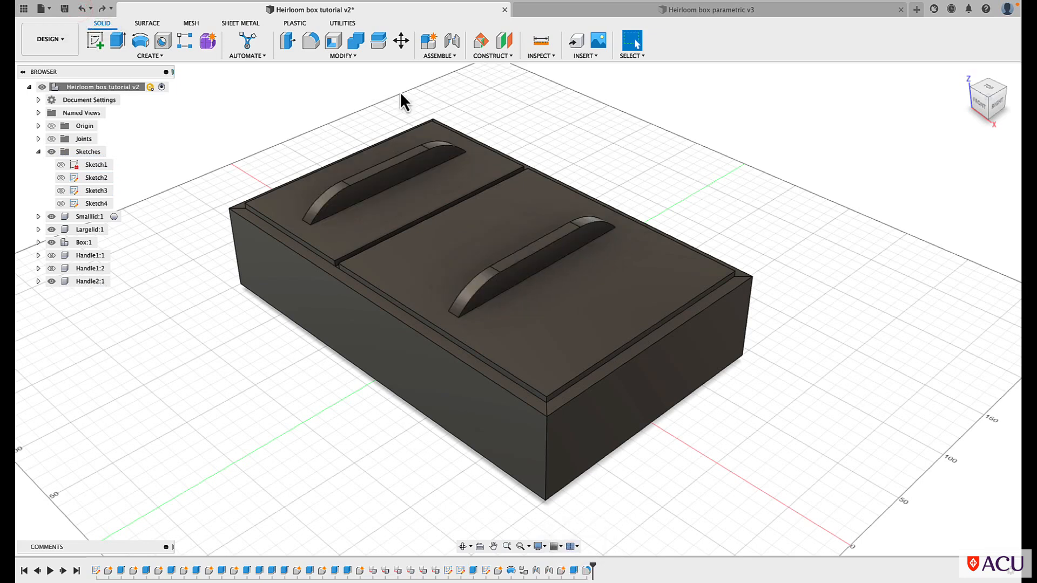
click(102, 8)
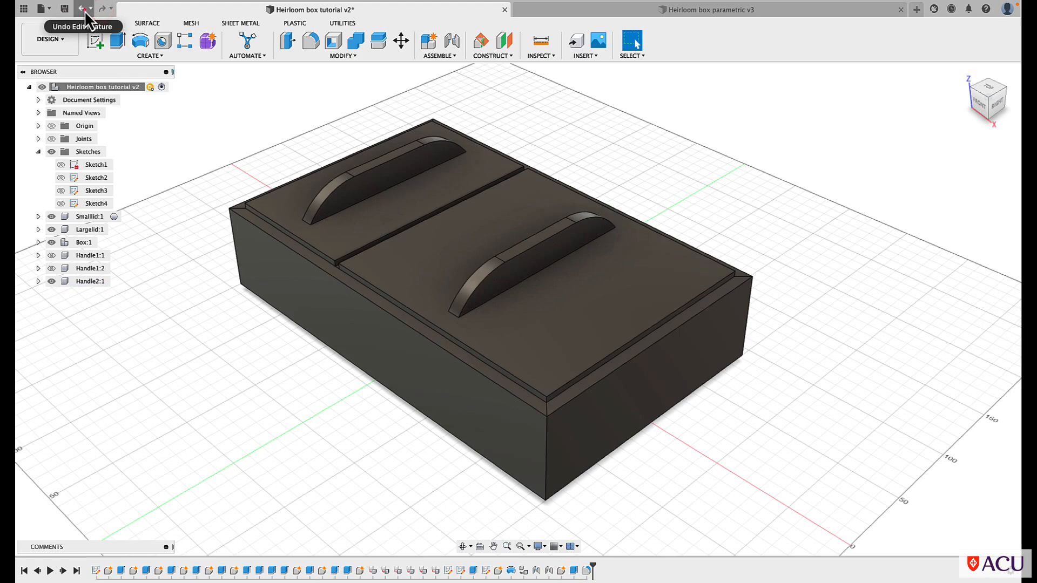
click(83, 10)
click(99, 10)
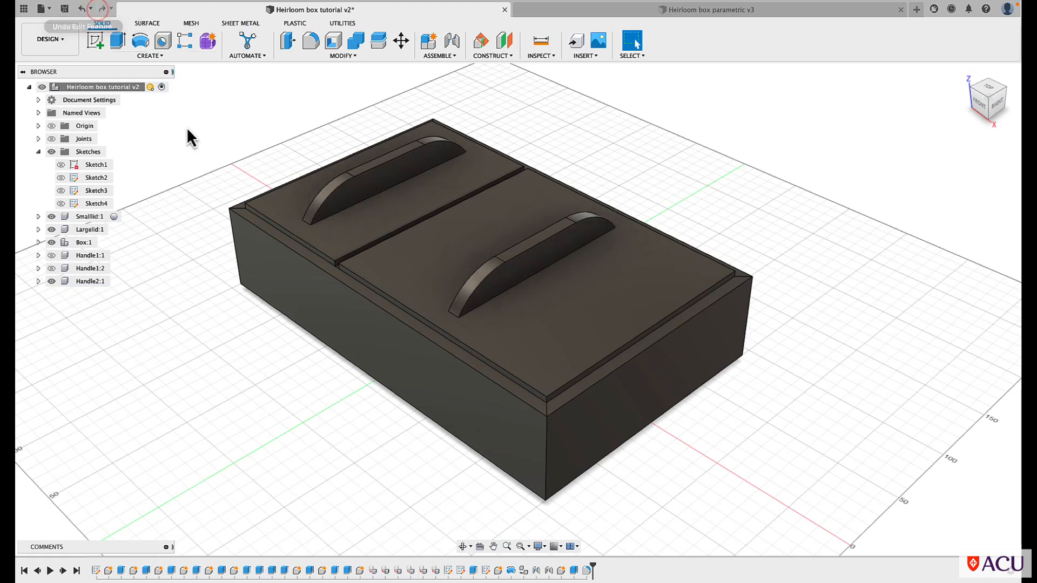